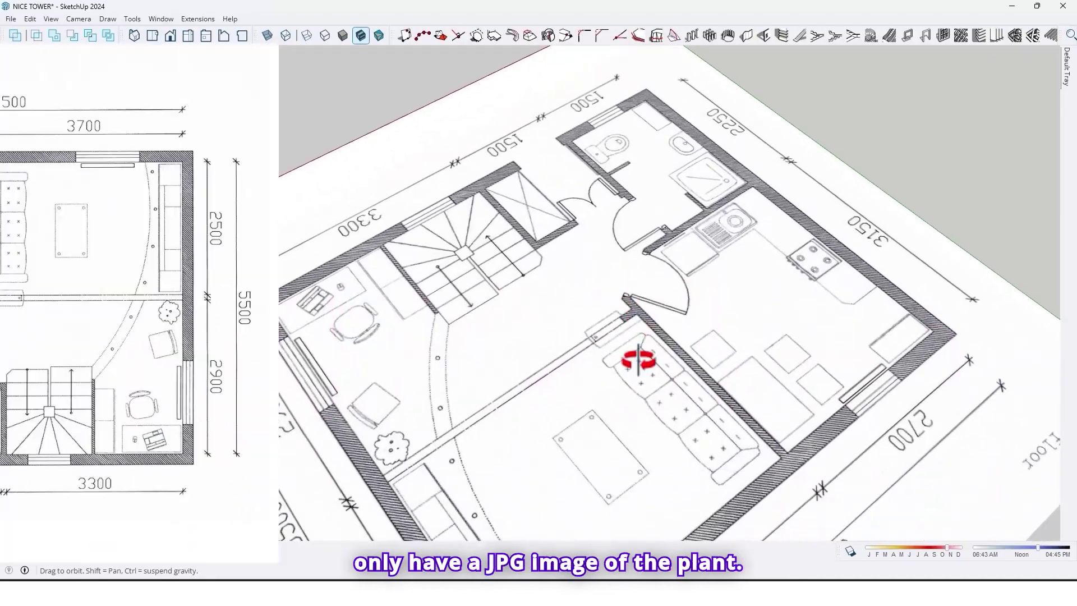
Examine the scanned first-floor plan and the finished 3D model's walls, staircase and slatted partition from several angles
{"action": "middle_click_drag", "start_coordinate": [638, 359], "coordinate": [555, 318]}
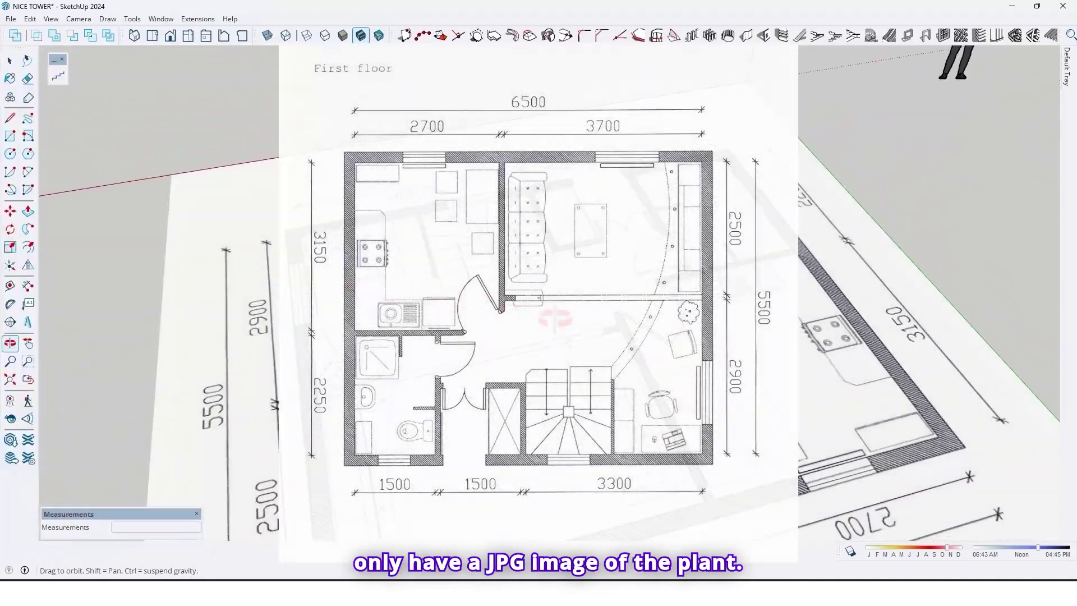
{"action": "middle_click_drag", "start_coordinate": [631, 326], "coordinate": [680, 331]}
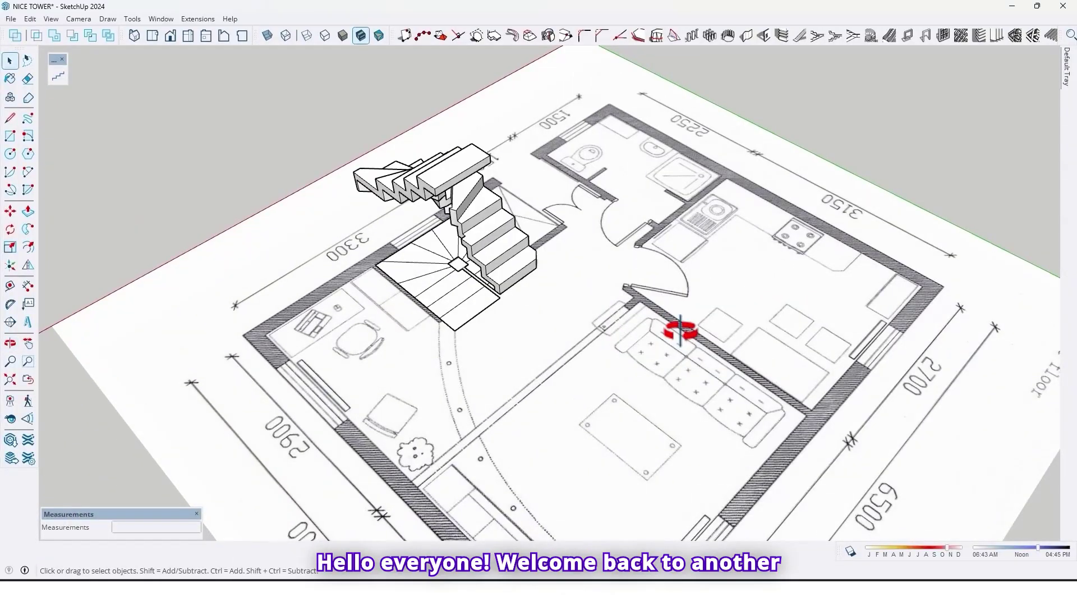
{"action": "middle_click_drag", "start_coordinate": [512, 309], "coordinate": [519, 205]}
{"action": "middle_click_drag", "start_coordinate": [611, 183], "coordinate": [512, 307]}
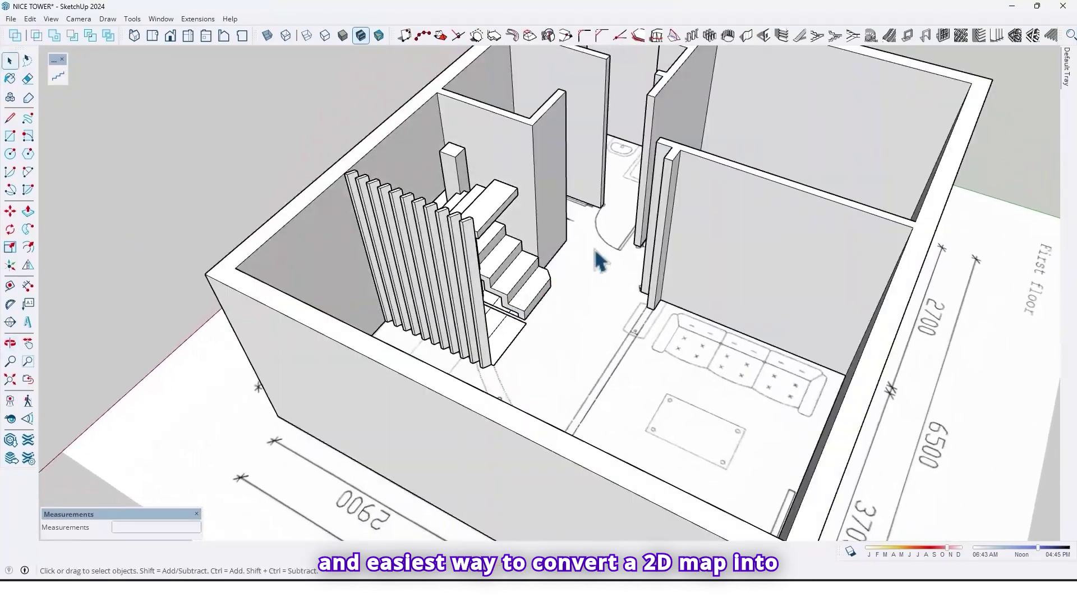
{"action": "middle_click_drag", "start_coordinate": [600, 261], "coordinate": [645, 178]}
{"action": "scroll", "coordinate": [569, 187], "scroll_direction": "up", "scroll_amount": 4}
{"action": "middle_click_drag", "start_coordinate": [571, 190], "coordinate": [515, 243]}
{"action": "scroll", "coordinate": [520, 245], "scroll_direction": "down", "scroll_amount": 3}
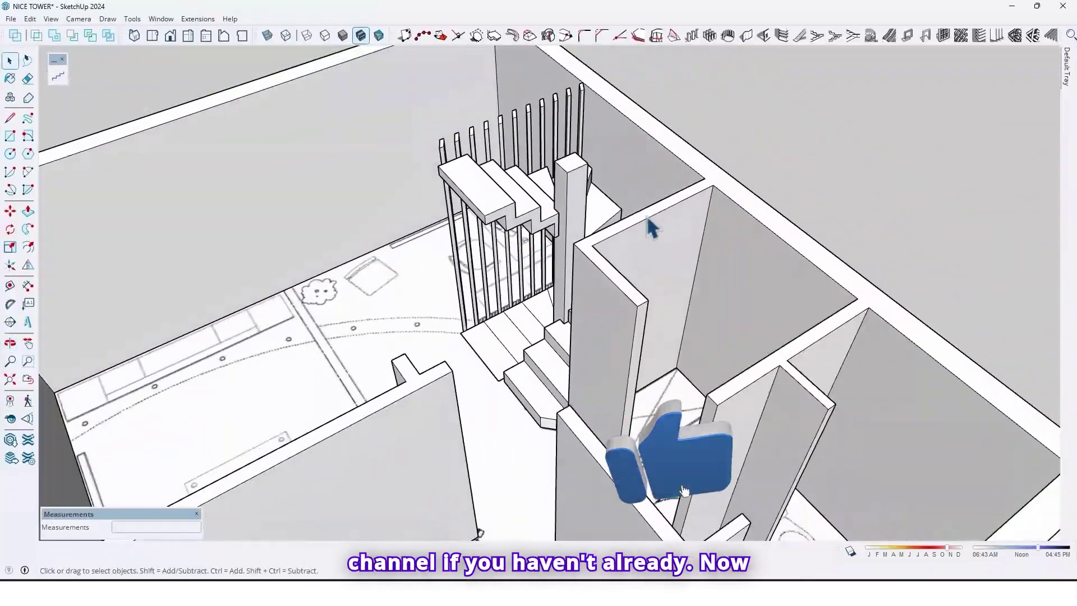
{"action": "middle_click_drag", "start_coordinate": [649, 223], "coordinate": [858, 348]}
{"action": "scroll", "coordinate": [466, 190], "scroll_direction": "down", "scroll_amount": 3}
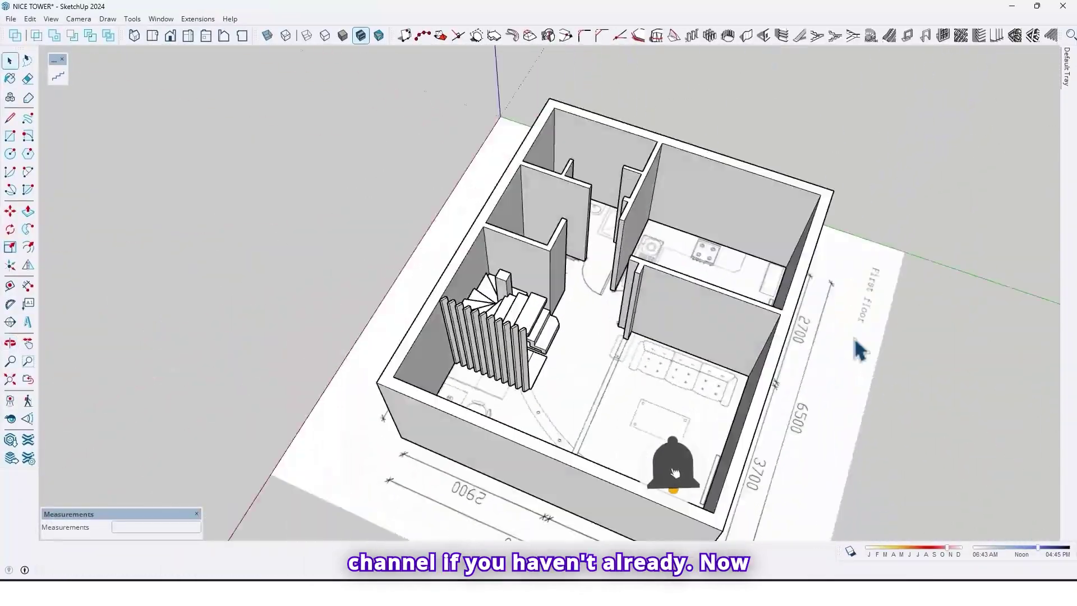
{"action": "scroll", "coordinate": [698, 308], "scroll_direction": "up", "scroll_amount": 3}
{"action": "mouse_move", "coordinate": [698, 309]}
{"action": "middle_mouse_down"}
{"action": "mouse_move", "coordinate": [731, 312]}
{"action": "mouse_move", "coordinate": [956, 266]}
{"action": "mouse_move", "coordinate": [577, 283]}
{"action": "middle_mouse_up"}
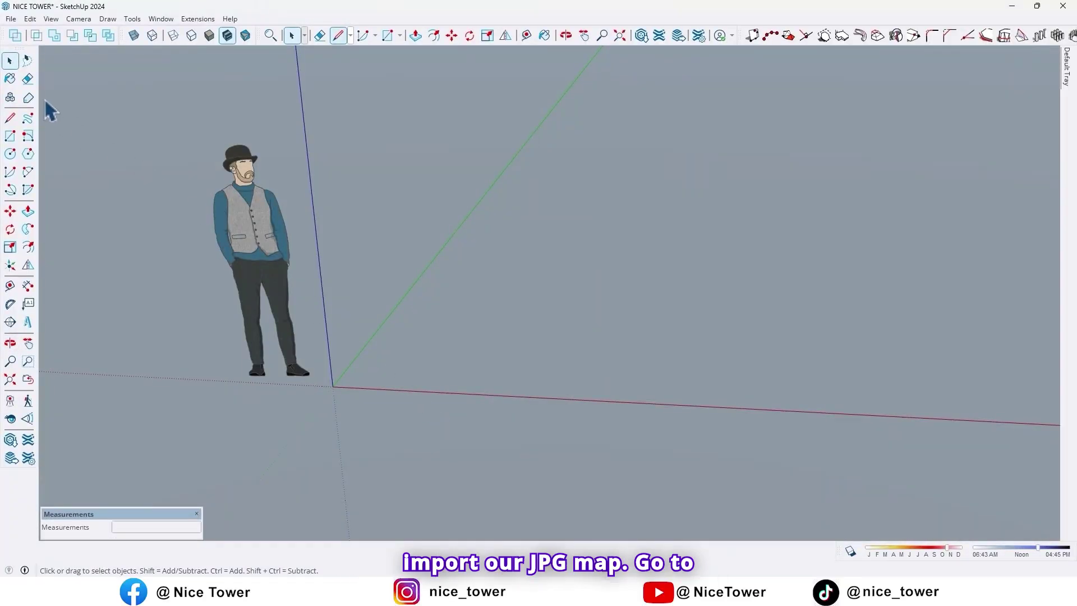
Import photo_2025-03-28_16-15-50.jpg as an image and place its corner at the origin at its default size
{"action": "left_click", "coordinate": [11, 18]}
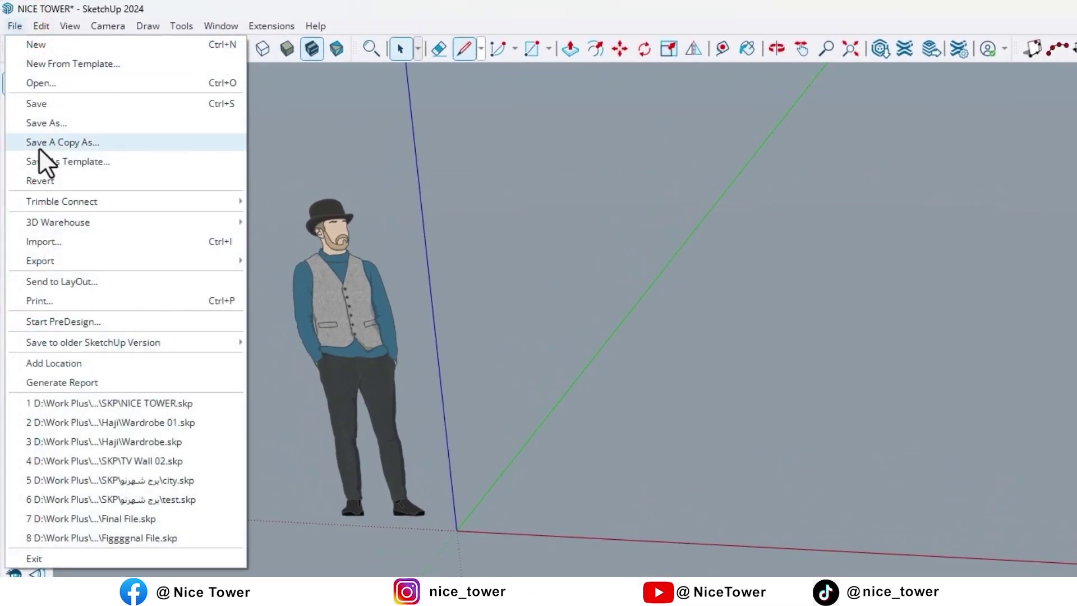
{"action": "left_click", "coordinate": [86, 243]}
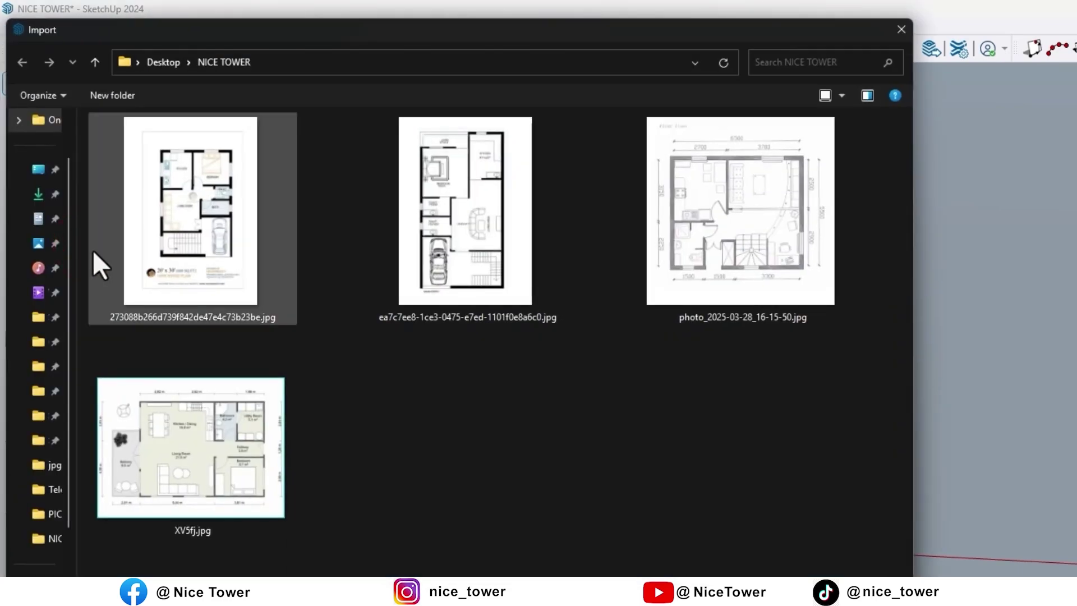
{"action": "left_click", "coordinate": [758, 251]}
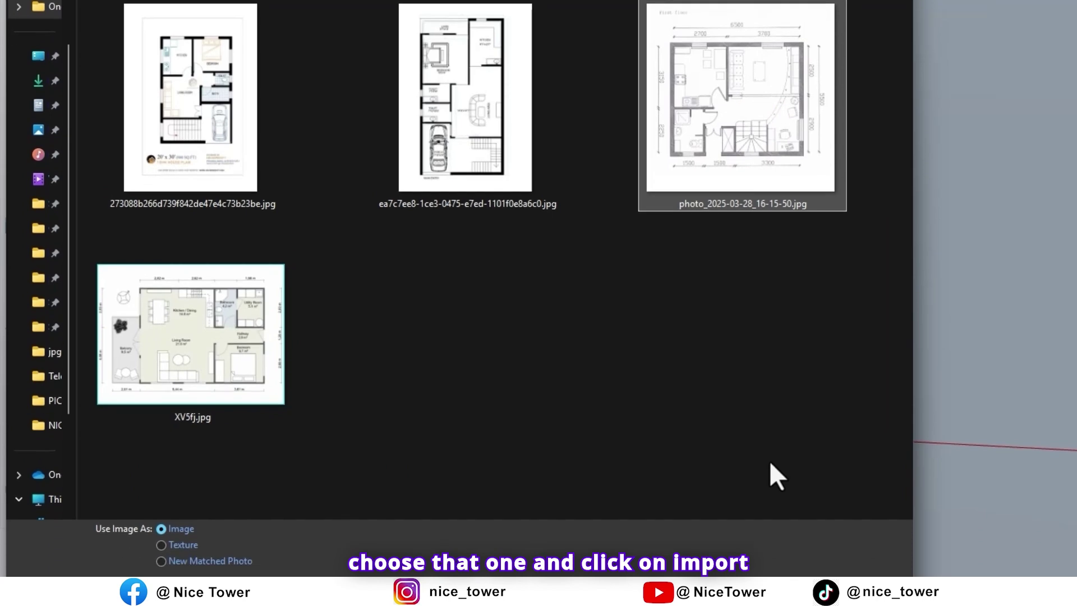
{"action": "left_click", "coordinate": [782, 542]}
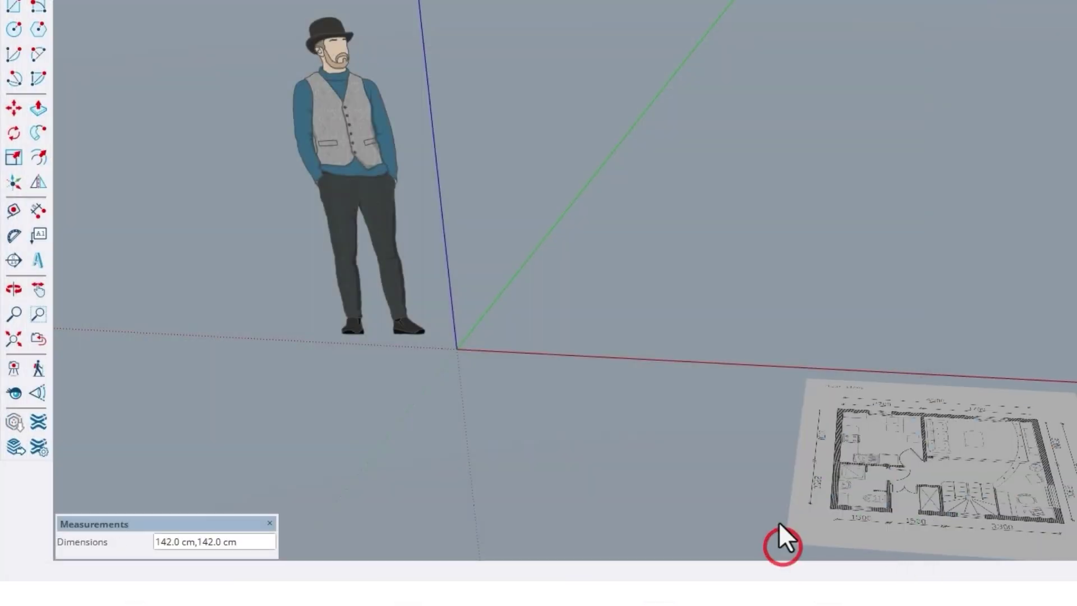
{"action": "double_click", "coordinate": [457, 349]}
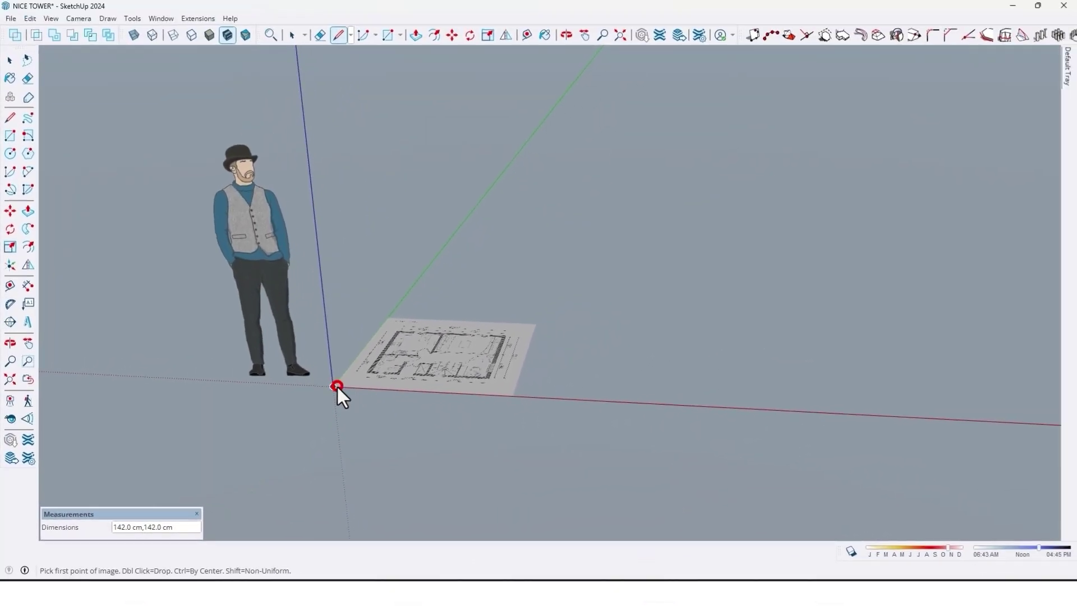
Measure the kitchen's clear width along the wall marked 2700 on the imported plan
{"action": "middle_click_drag", "start_coordinate": [635, 340], "coordinate": [634, 344]}
{"action": "middle_click_drag", "start_coordinate": [462, 382], "coordinate": [457, 263]}
{"action": "scroll", "coordinate": [419, 318], "scroll_direction": "up", "scroll_amount": 4}
{"action": "scroll", "coordinate": [421, 257], "scroll_direction": "down", "scroll_amount": 4}
{"action": "scroll", "coordinate": [449, 308], "scroll_direction": "up", "scroll_amount": 3}
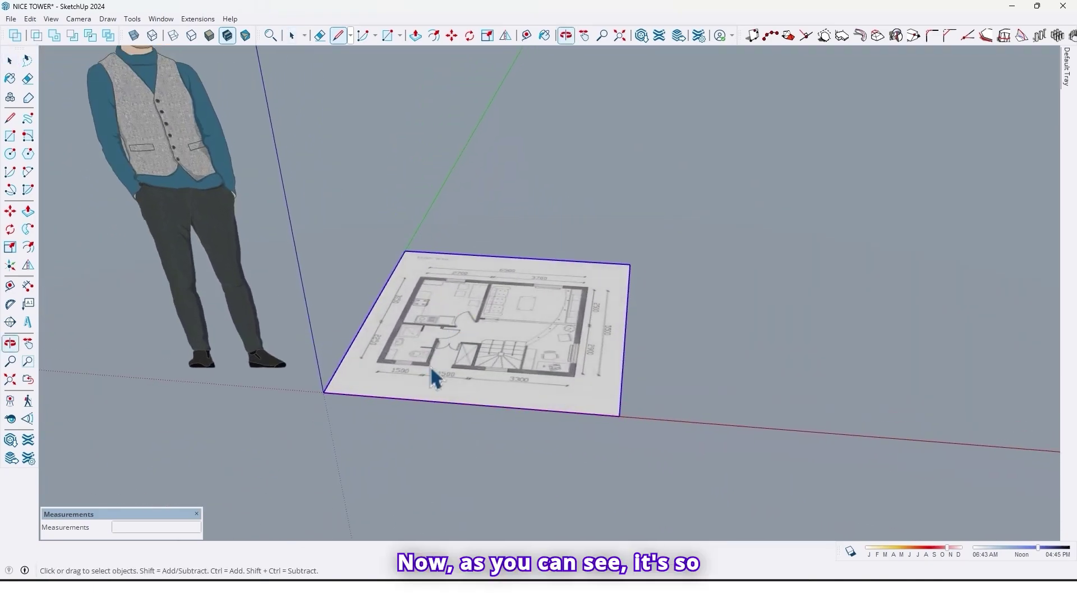
{"action": "scroll", "coordinate": [443, 311], "scroll_direction": "up", "scroll_amount": 8}
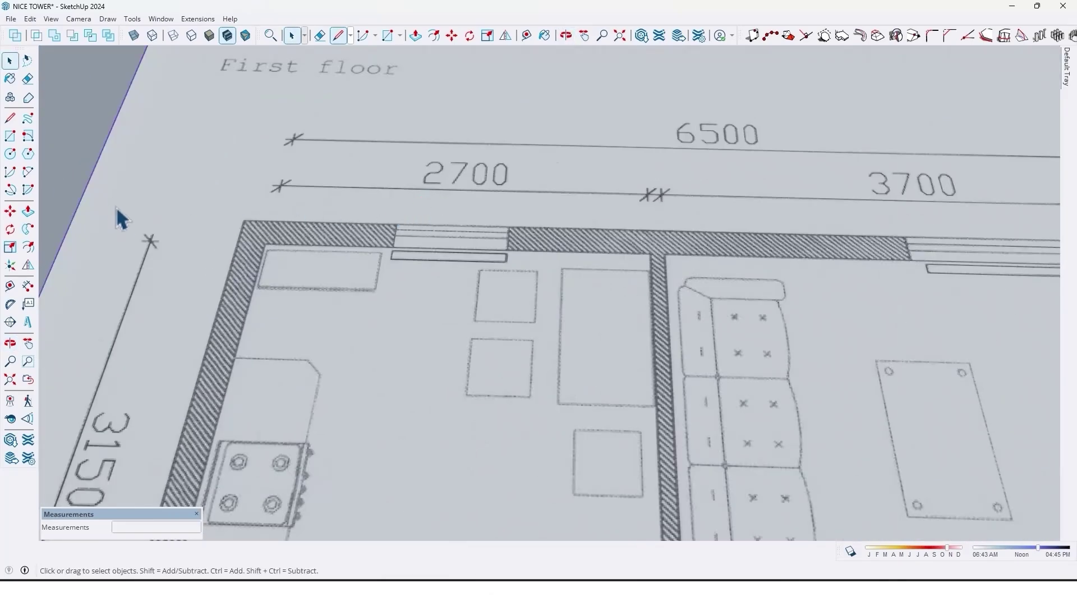
{"action": "key", "text": "t"}
{"action": "scroll", "coordinate": [281, 218], "scroll_direction": "up", "scroll_amount": 3}
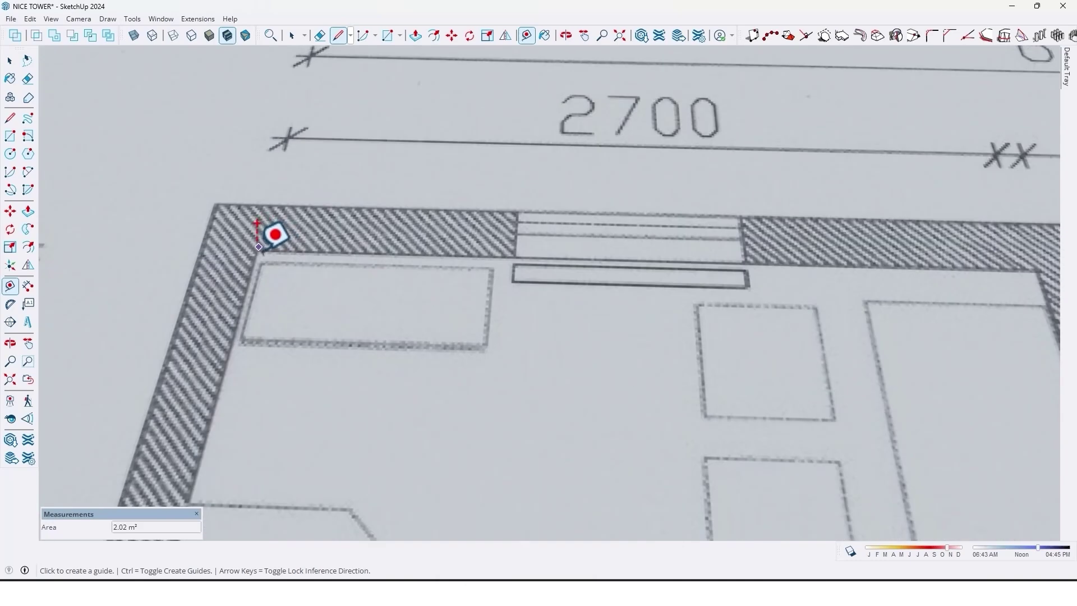
{"action": "left_click", "coordinate": [259, 250]}
{"action": "scroll", "coordinate": [381, 224], "scroll_direction": "down", "scroll_amount": 4}
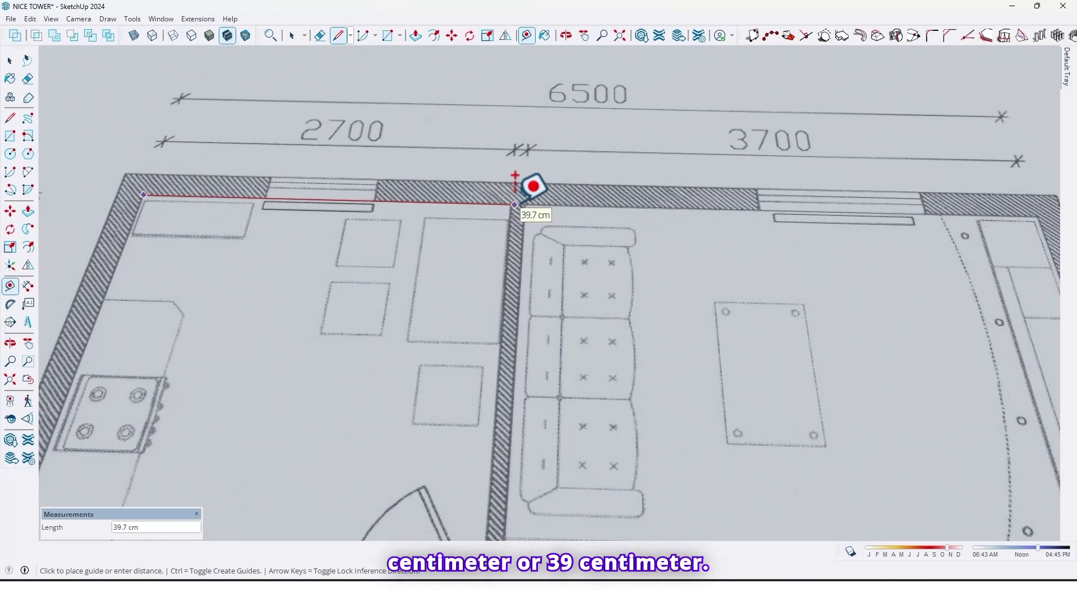
{"action": "key", "text": "space"}
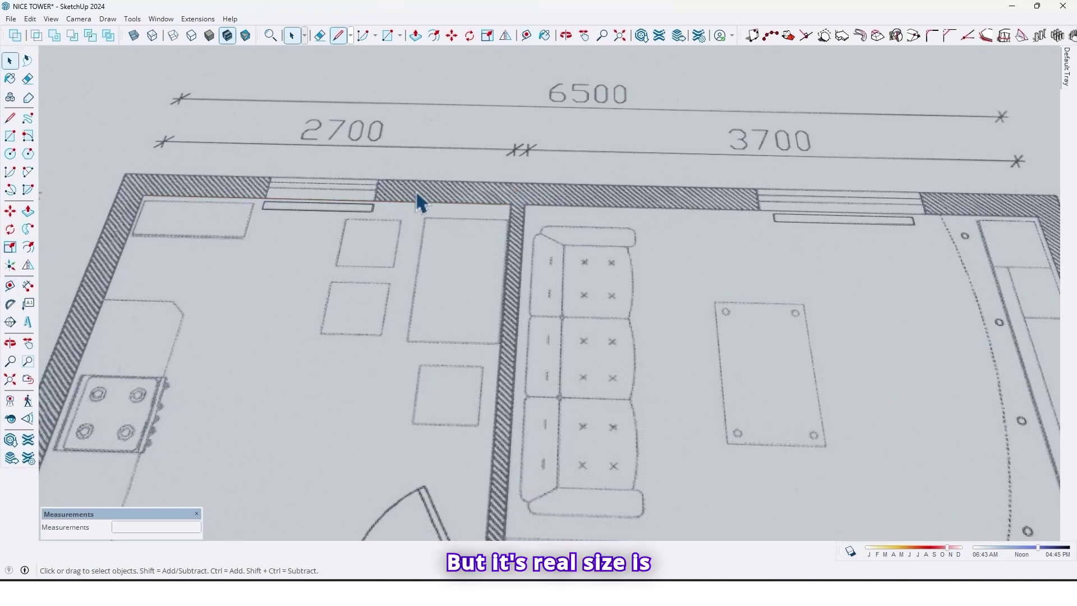
Activate the Tape Measure tool and examine the span marked 2700 between the kitchen's inner wall corners
{"action": "middle_click_drag", "start_coordinate": [416, 202], "coordinate": [355, 108]}
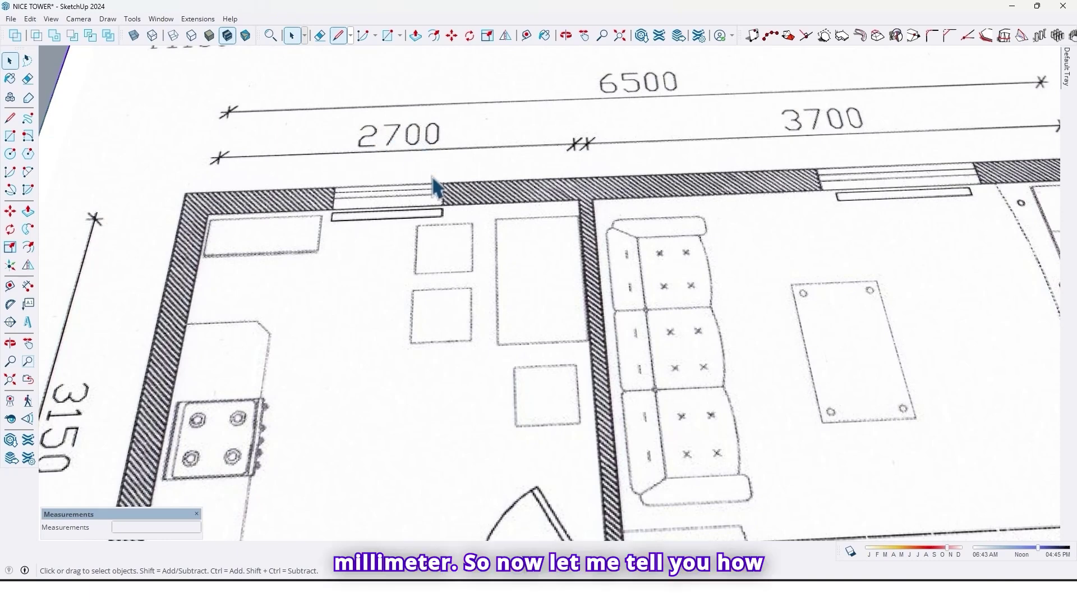
{"action": "scroll", "coordinate": [439, 200], "scroll_direction": "down", "scroll_amount": 3}
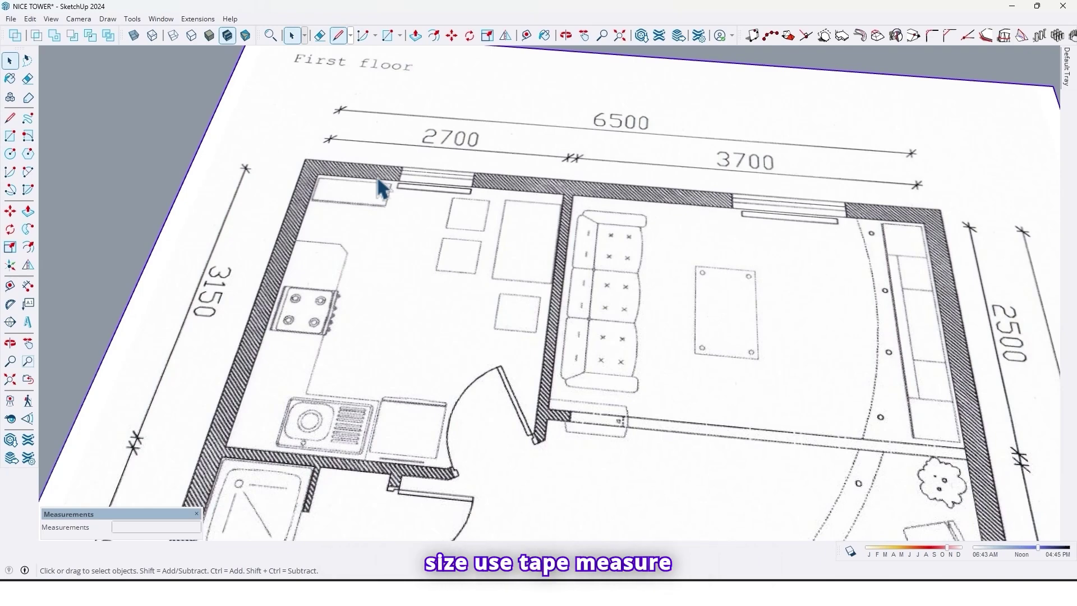
{"action": "left_click", "coordinate": [11, 287]}
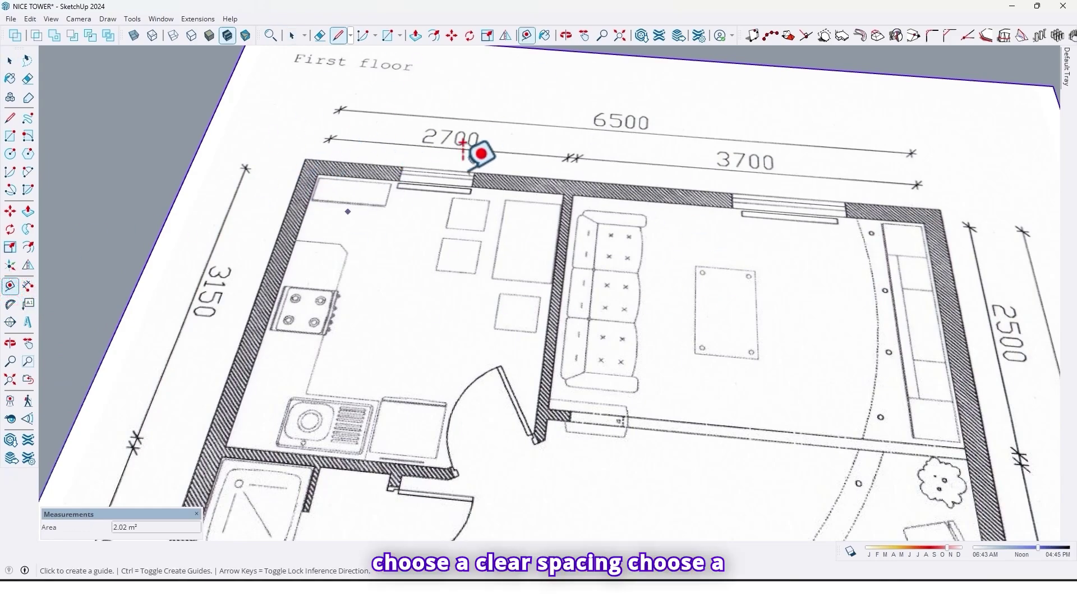
{"action": "scroll", "coordinate": [463, 144], "scroll_direction": "down", "scroll_amount": 5}
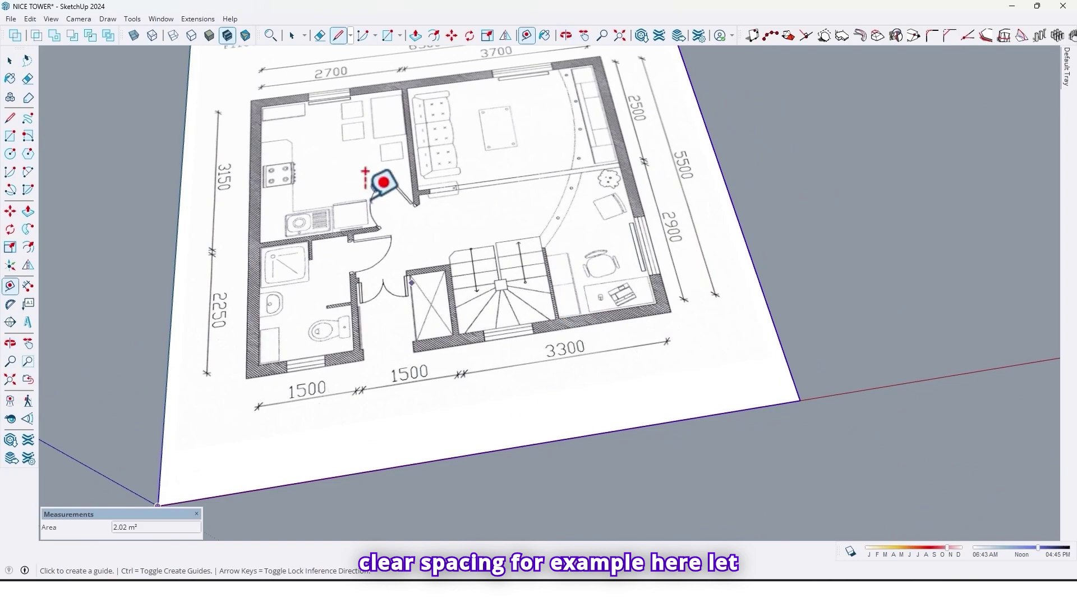
{"action": "middle_click_drag", "start_coordinate": [370, 200], "coordinate": [409, 123]}
{"action": "scroll", "coordinate": [415, 185], "scroll_direction": "up", "scroll_amount": 5}
{"action": "scroll", "coordinate": [459, 219], "scroll_direction": "down", "scroll_amount": 1}
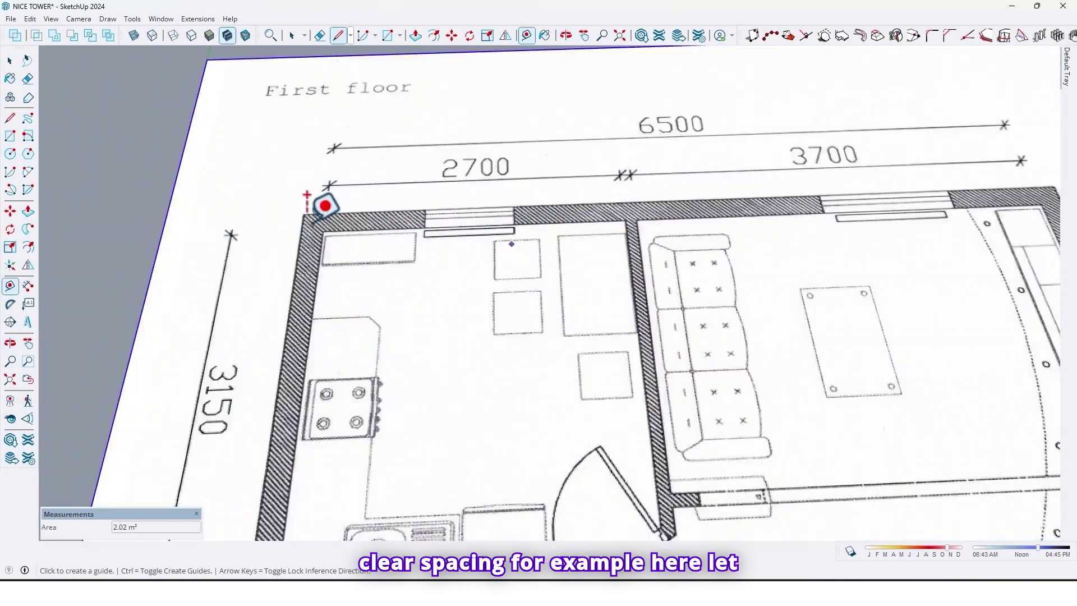
{"action": "scroll", "coordinate": [340, 203], "scroll_direction": "up", "scroll_amount": 2}
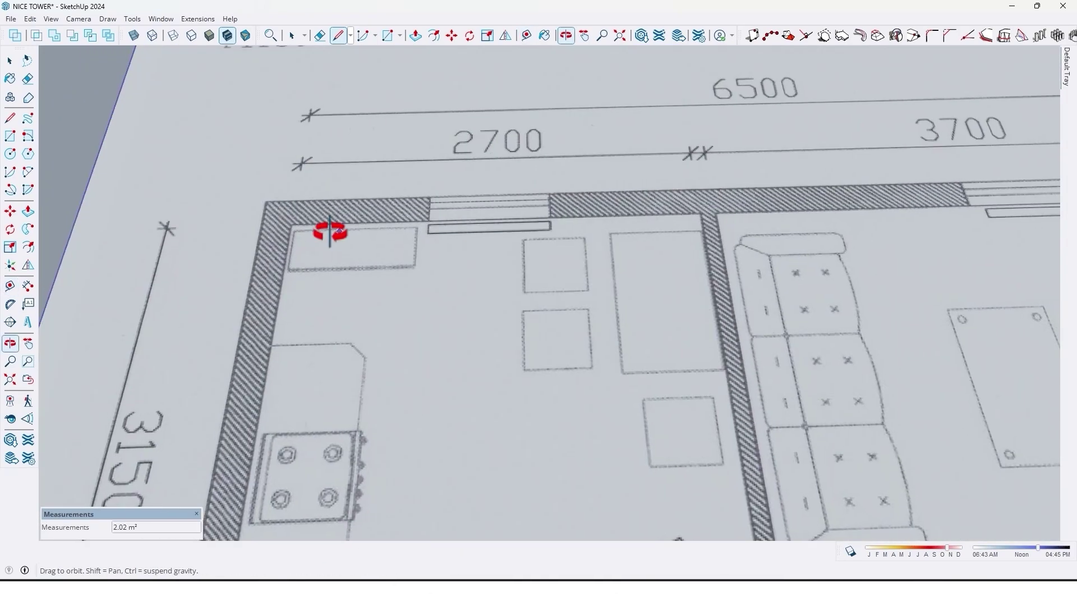
{"action": "scroll", "coordinate": [297, 202], "scroll_direction": "down", "scroll_amount": 3}
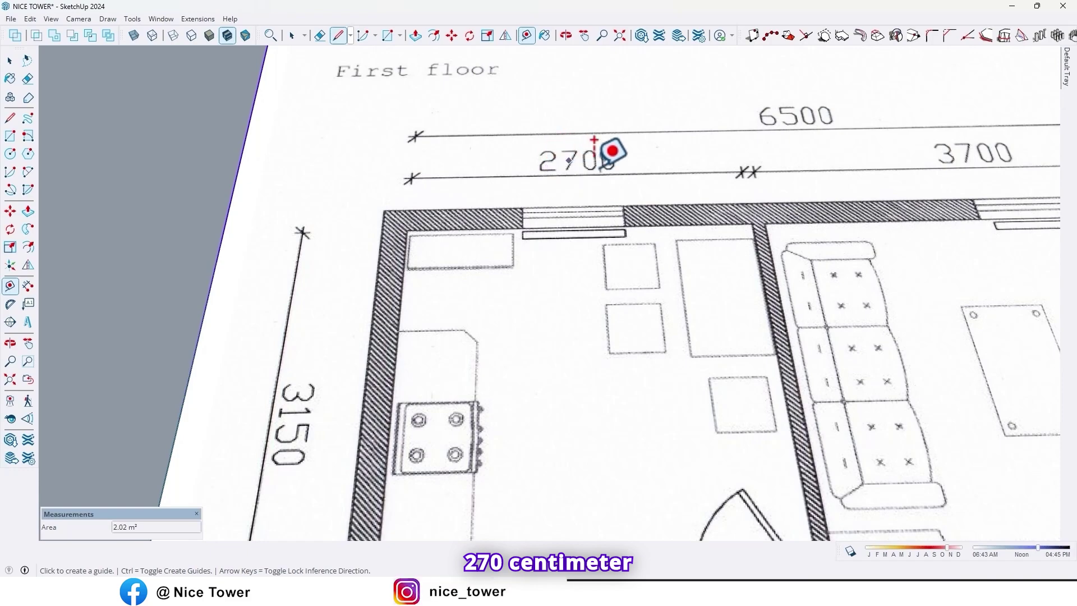
{"action": "scroll", "coordinate": [409, 228], "scroll_direction": "up", "scroll_amount": 5}
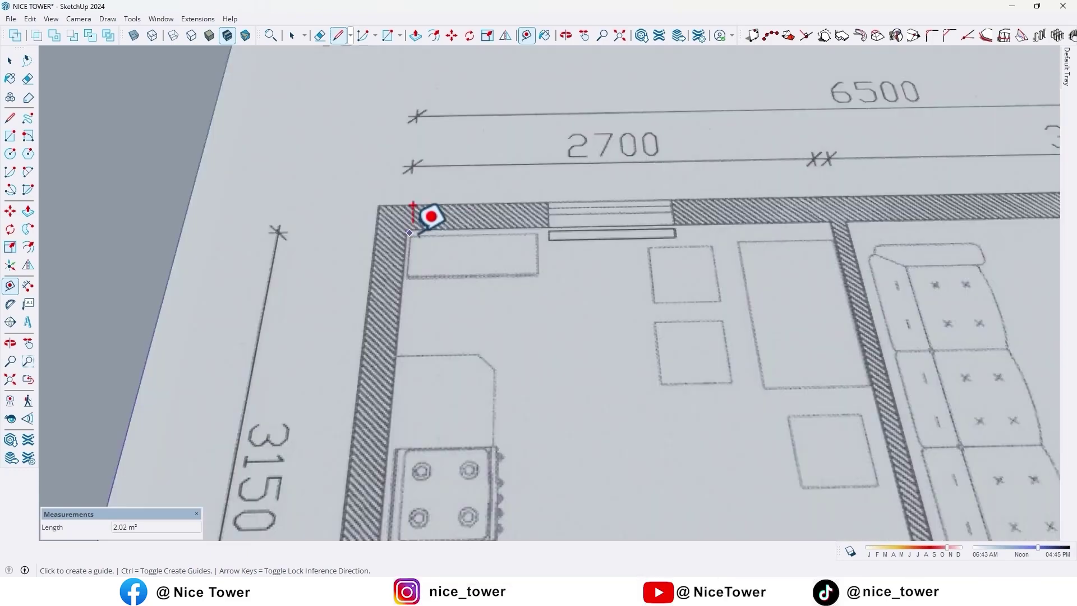
{"action": "scroll", "coordinate": [414, 238], "scroll_direction": "down", "scroll_amount": 4}
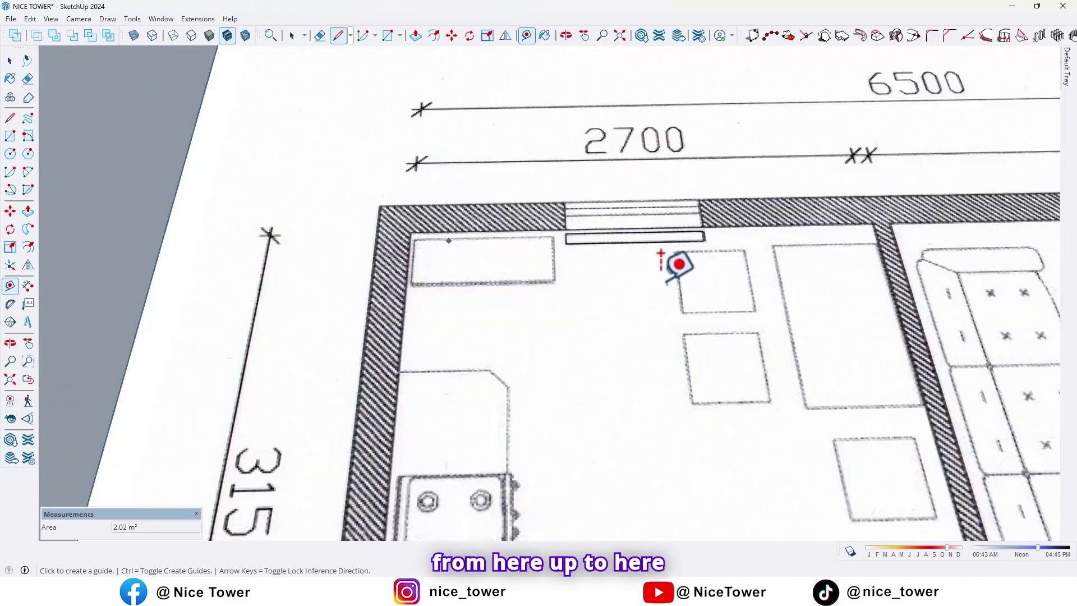
{"action": "scroll", "coordinate": [877, 238], "scroll_direction": "down", "scroll_amount": 1}
{"action": "middle_click_drag", "start_coordinate": [878, 238], "coordinate": [673, 240], "text": "shift"}
{"action": "scroll", "coordinate": [674, 236], "scroll_direction": "up", "scroll_amount": 3}
{"action": "scroll", "coordinate": [671, 239], "scroll_direction": "down", "scroll_amount": 3}
{"action": "middle_click_drag", "start_coordinate": [353, 213], "coordinate": [531, 211], "text": "shift"}
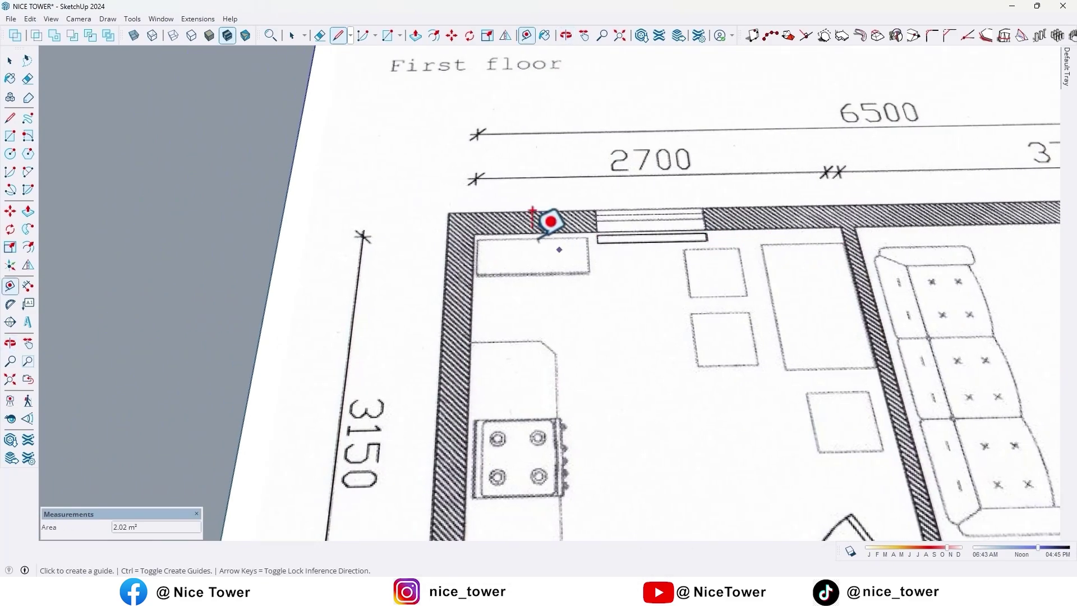
Measure between the kitchen's two inner corners on the wall marked 2700 and resize the whole model to make that distance 270 cm
{"action": "scroll", "coordinate": [500, 224], "scroll_direction": "up", "scroll_amount": 3}
{"action": "scroll", "coordinate": [448, 236], "scroll_direction": "up", "scroll_amount": 3}
{"action": "middle_click_drag", "start_coordinate": [484, 253], "coordinate": [458, 251]}
{"action": "scroll", "coordinate": [457, 244], "scroll_direction": "up", "scroll_amount": 2}
{"action": "scroll", "coordinate": [465, 236], "scroll_direction": "up", "scroll_amount": 1}
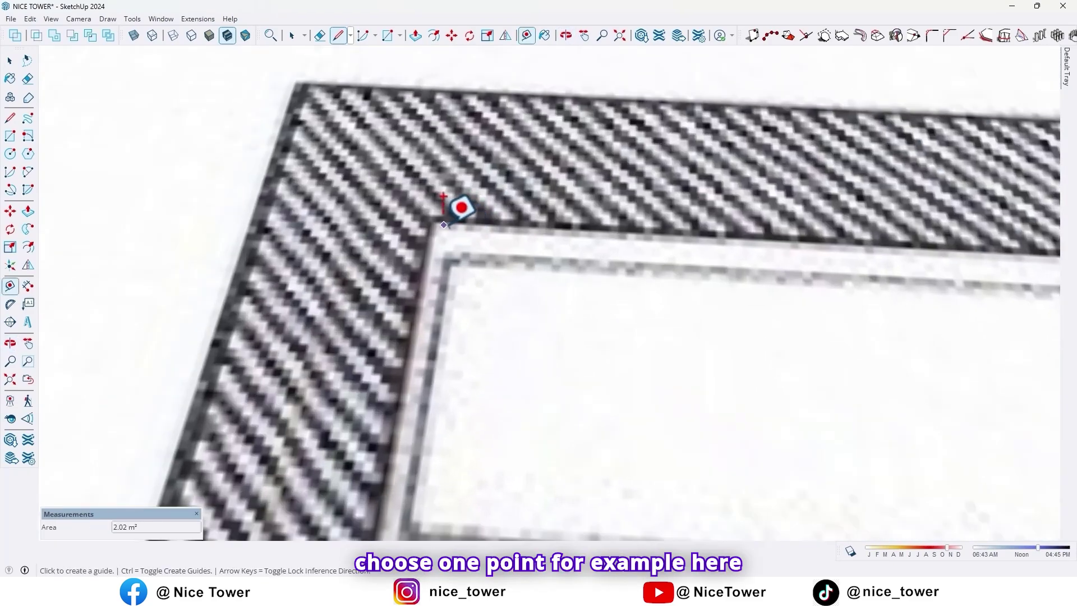
{"action": "left_click", "coordinate": [432, 222]}
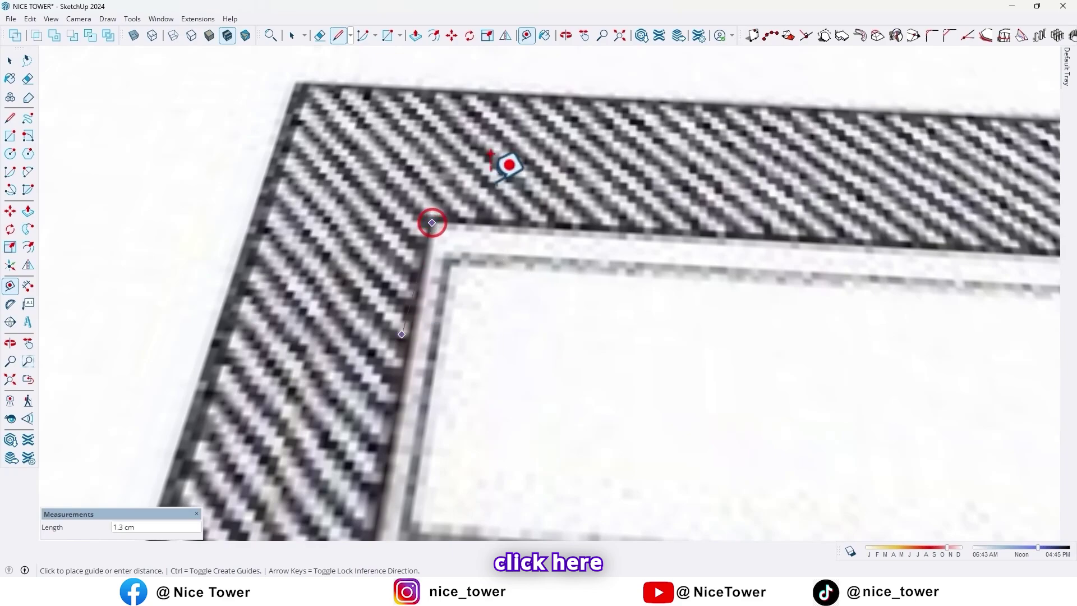
{"action": "scroll", "coordinate": [521, 202], "scroll_direction": "down", "scroll_amount": 3}
{"action": "scroll", "coordinate": [530, 234], "scroll_direction": "down", "scroll_amount": 3}
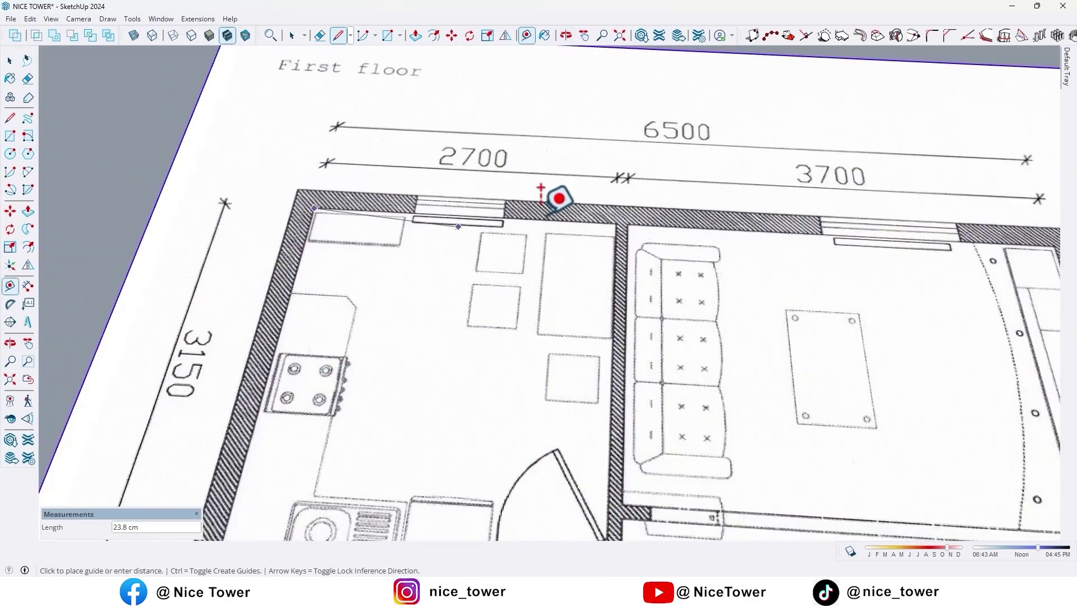
{"action": "scroll", "coordinate": [574, 240], "scroll_direction": "up", "scroll_amount": 2}
{"action": "scroll", "coordinate": [598, 251], "scroll_direction": "up", "scroll_amount": 5}
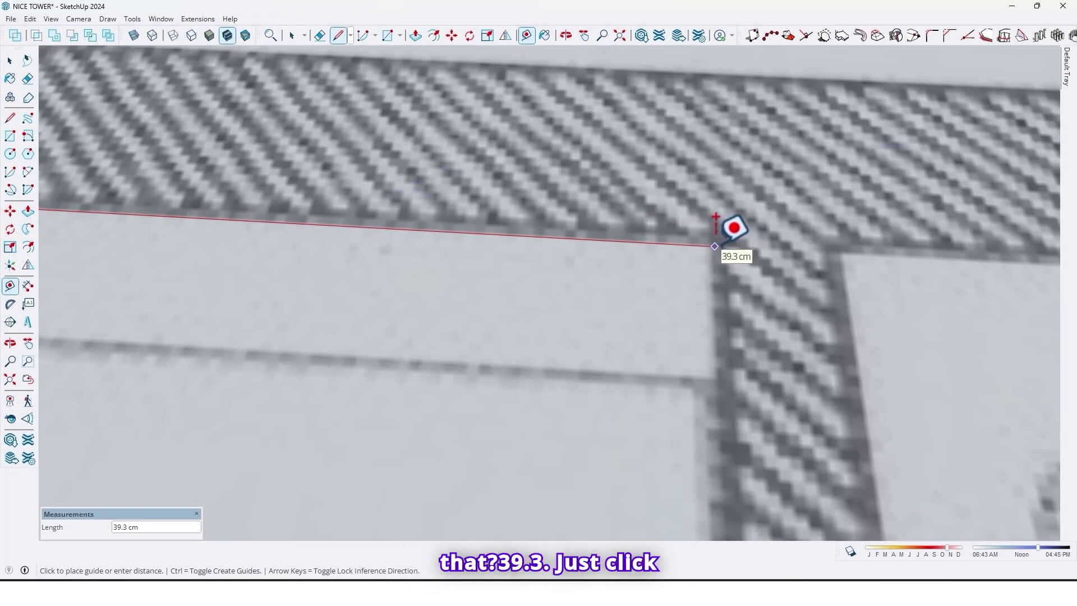
{"action": "left_click", "coordinate": [714, 245]}
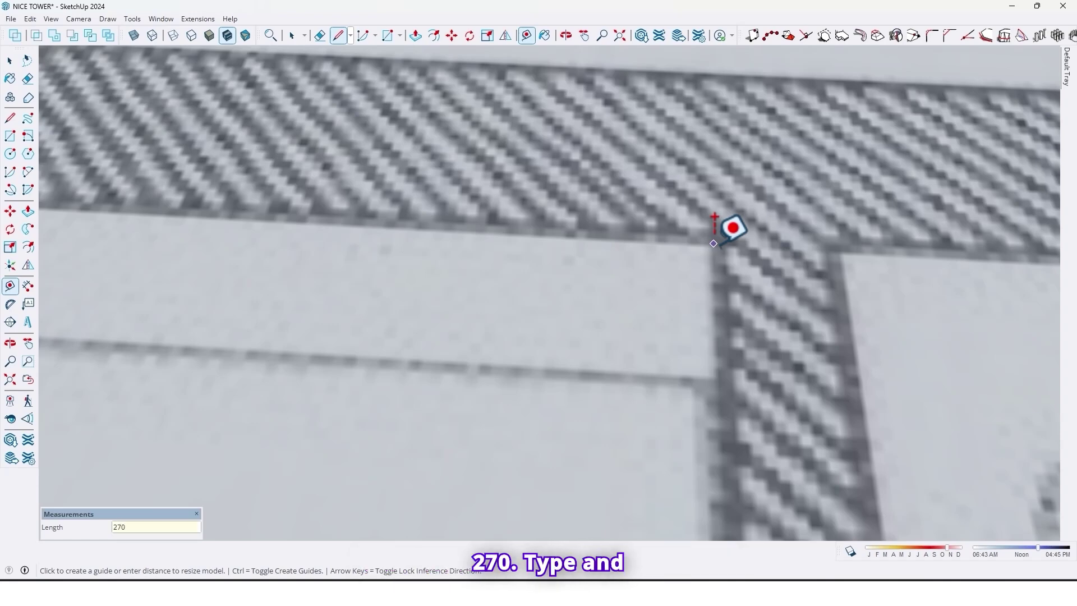
{"action": "key", "text": "Return"}
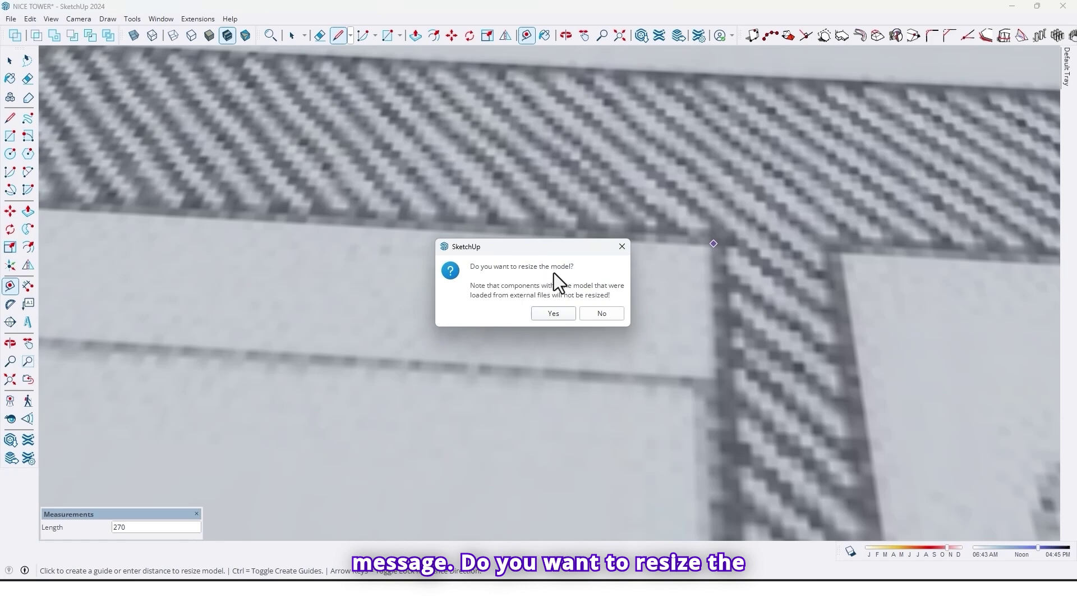
{"action": "left_click", "coordinate": [551, 313]}
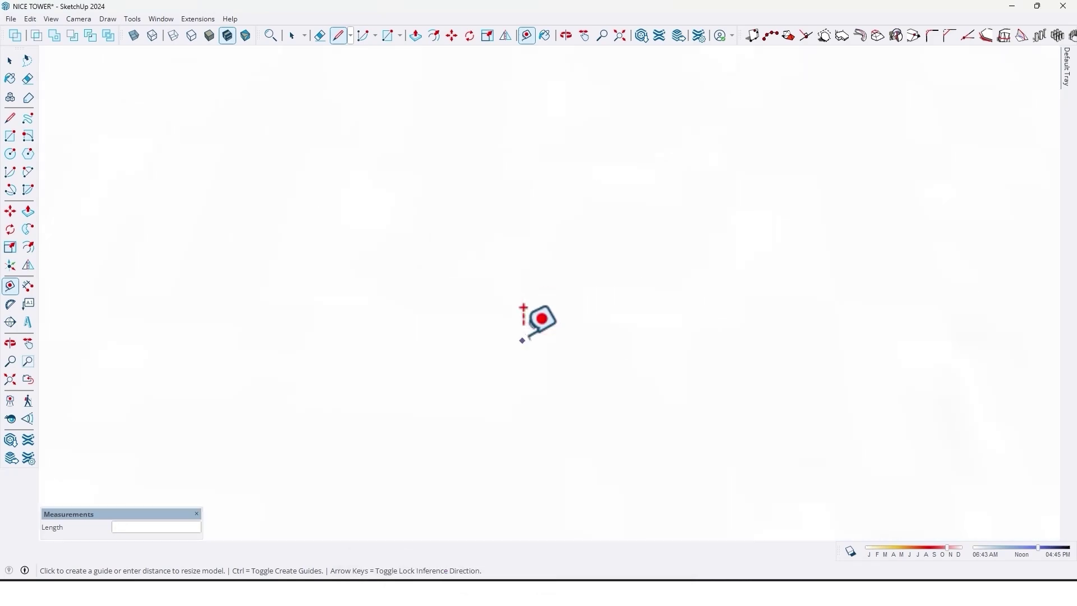
Measure the kitchen's clear width again between its two inner corners on the wall marked 2700
{"action": "scroll", "coordinate": [522, 326], "scroll_direction": "down", "scroll_amount": 10}
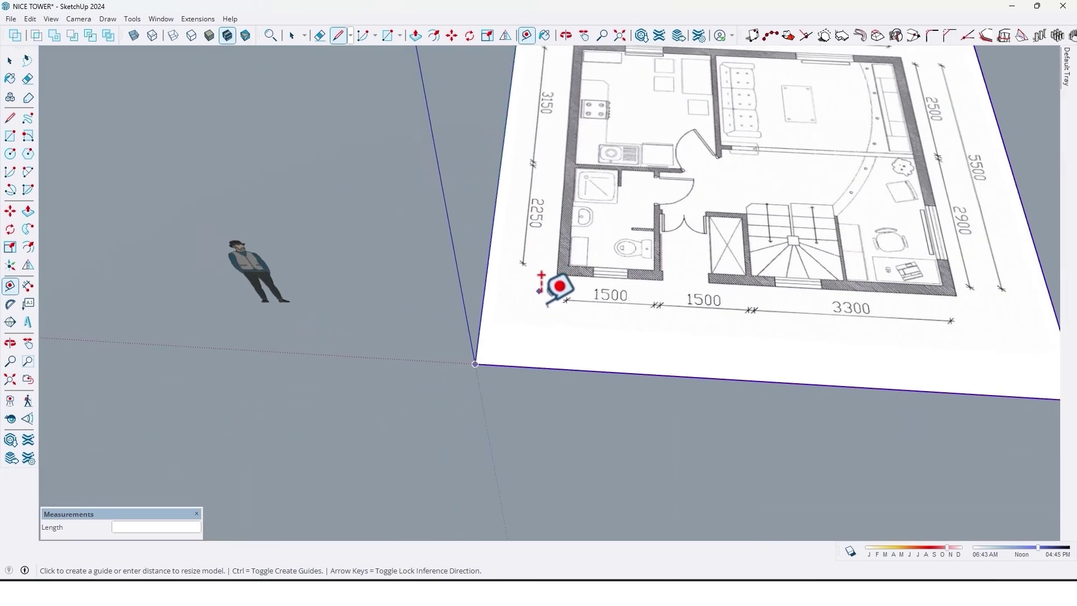
{"action": "middle_click_drag", "start_coordinate": [603, 275], "coordinate": [488, 346], "text": "shift"}
{"action": "scroll", "coordinate": [505, 216], "scroll_direction": "up", "scroll_amount": 4}
{"action": "scroll", "coordinate": [521, 197], "scroll_direction": "down", "scroll_amount": 3}
{"action": "middle_click_drag", "start_coordinate": [466, 188], "coordinate": [527, 185]}
{"action": "scroll", "coordinate": [477, 185], "scroll_direction": "up", "scroll_amount": 5}
{"action": "middle_click_drag", "start_coordinate": [447, 196], "coordinate": [414, 185]}
{"action": "scroll", "coordinate": [397, 171], "scroll_direction": "up", "scroll_amount": 2}
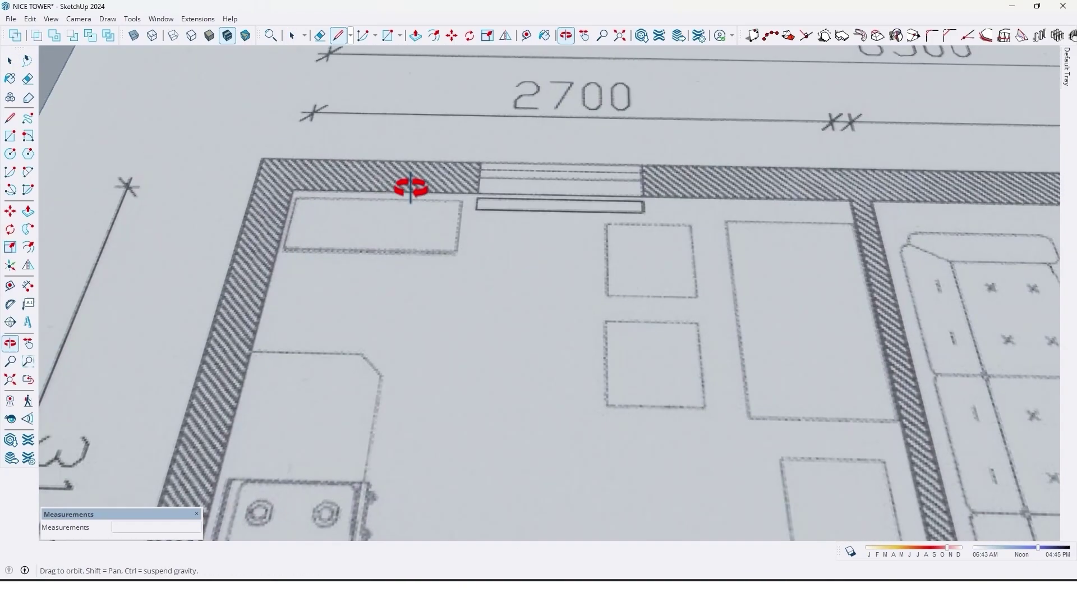
{"action": "scroll", "coordinate": [297, 187], "scroll_direction": "up", "scroll_amount": 2}
{"action": "key", "text": "t"}
{"action": "scroll", "coordinate": [295, 192], "scroll_direction": "up", "scroll_amount": 6}
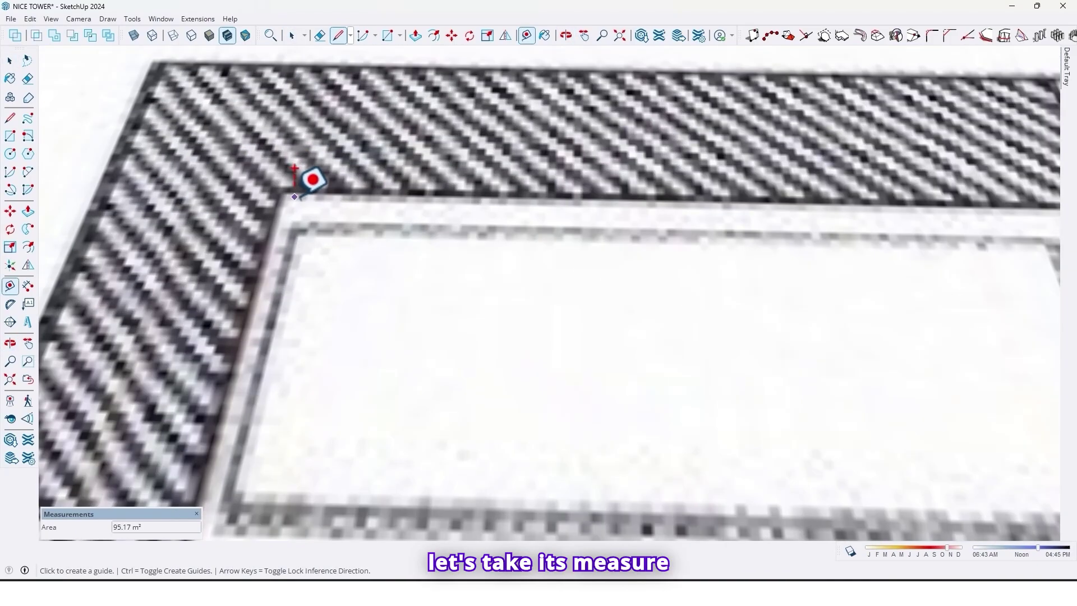
{"action": "left_click", "coordinate": [284, 192]}
{"action": "scroll", "coordinate": [389, 180], "scroll_direction": "down", "scroll_amount": 8}
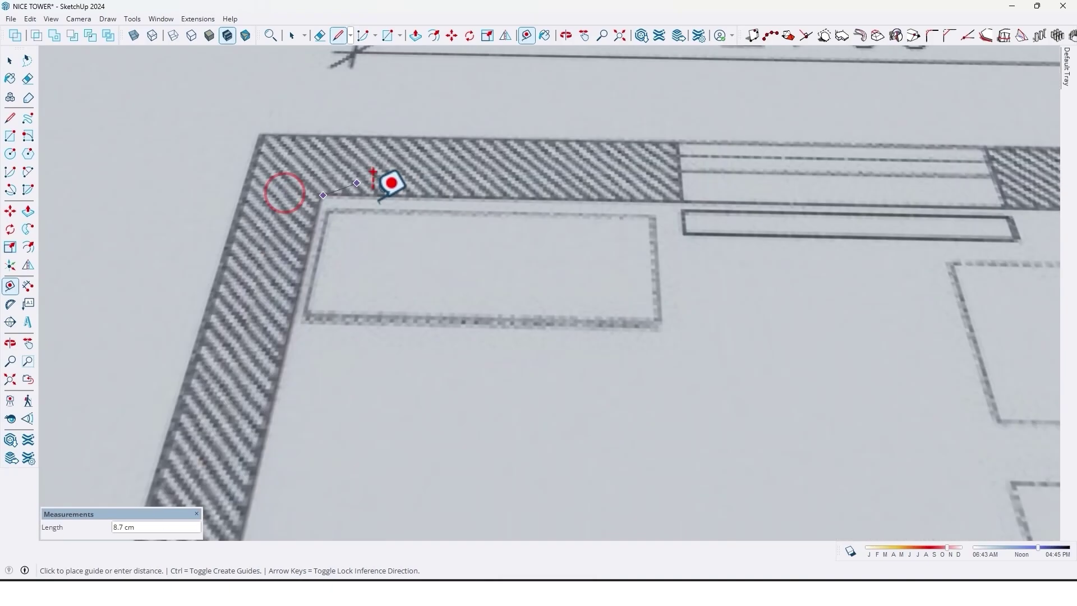
{"action": "middle_click_drag", "start_coordinate": [488, 207], "coordinate": [473, 251]}
{"action": "scroll", "coordinate": [543, 224], "scroll_direction": "up", "scroll_amount": 10}
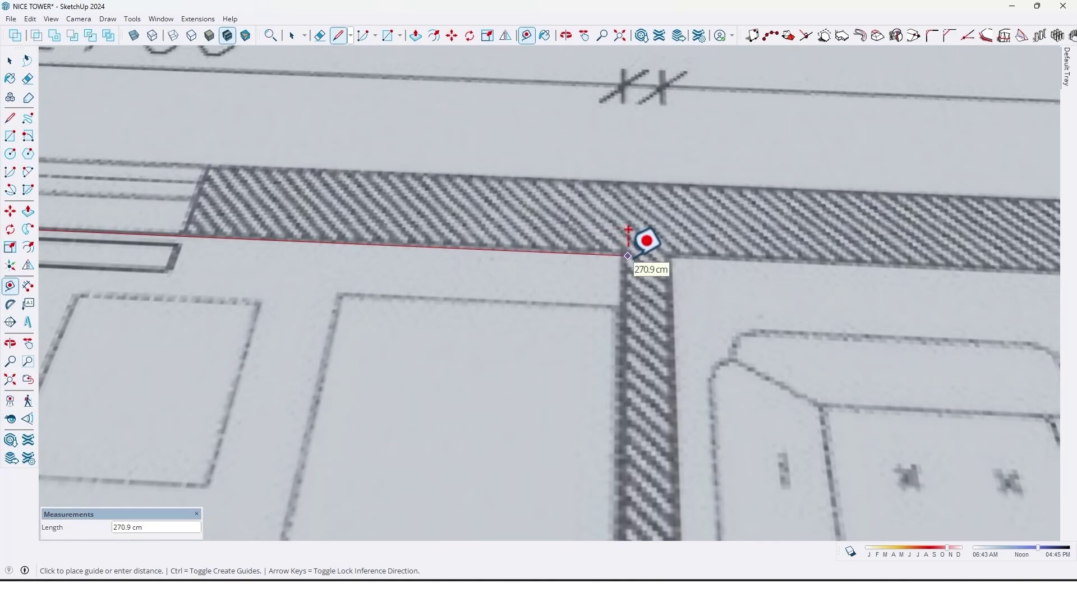
{"action": "scroll", "coordinate": [624, 255], "scroll_direction": "down", "scroll_amount": 12}
{"action": "key", "text": "space"}
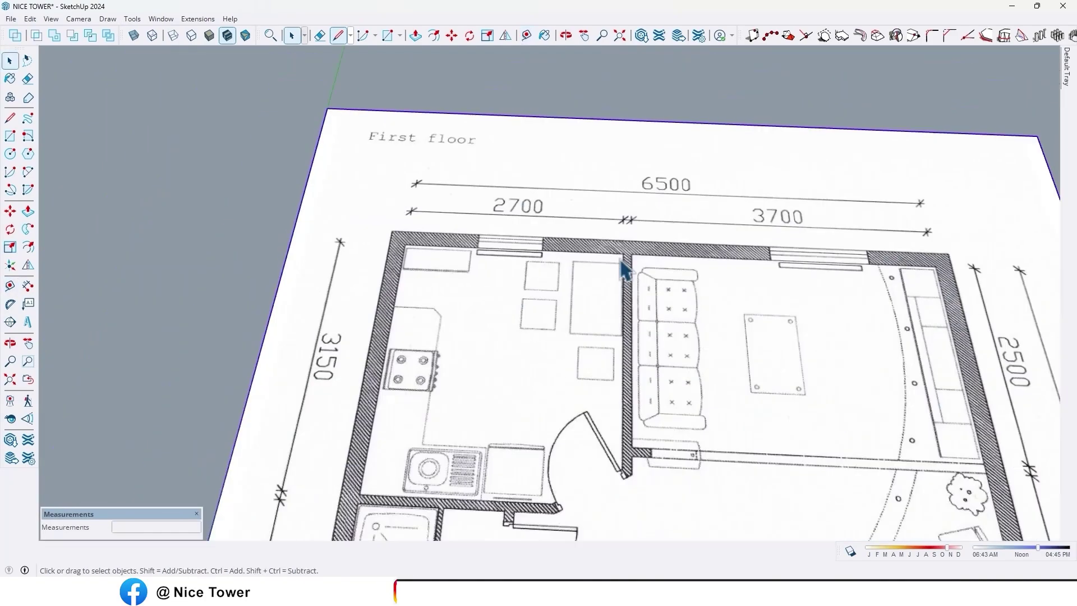
Display the Views toolbar and switch to the Top view of the floor plan
{"action": "middle_click_drag", "start_coordinate": [577, 289], "coordinate": [481, 302]}
{"action": "scroll", "coordinate": [483, 311], "scroll_direction": "up", "scroll_amount": 5}
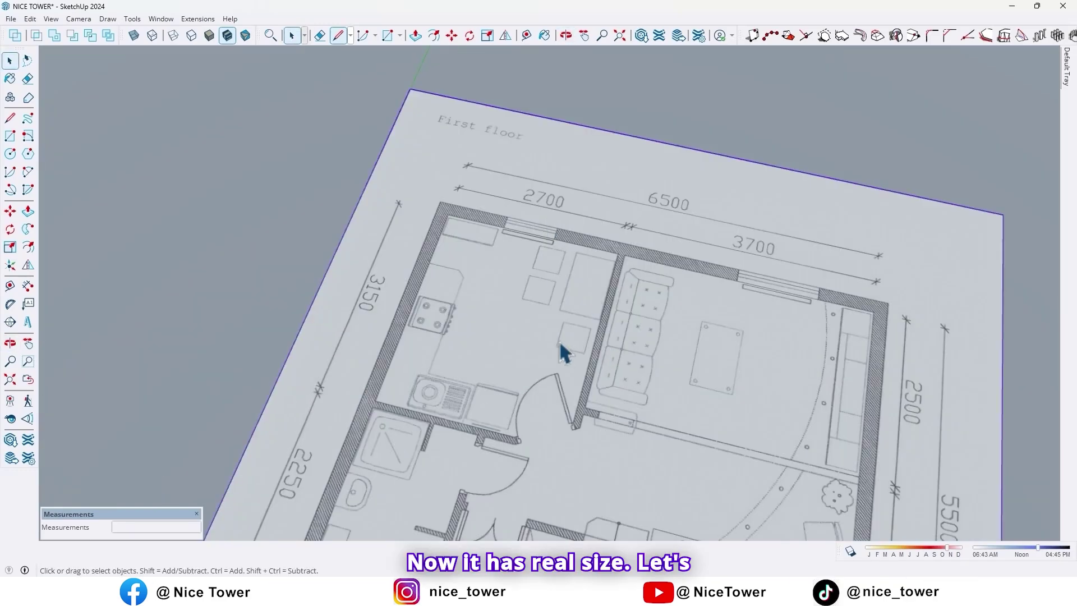
{"action": "scroll", "coordinate": [550, 268], "scroll_direction": "down", "scroll_amount": 5}
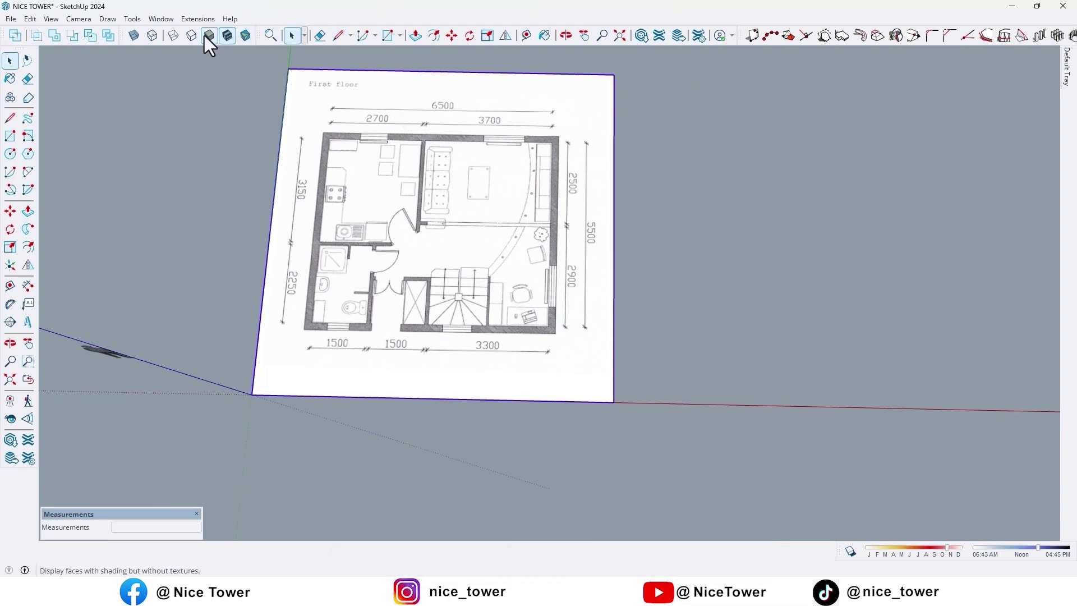
{"action": "right_click", "coordinate": [278, 39]}
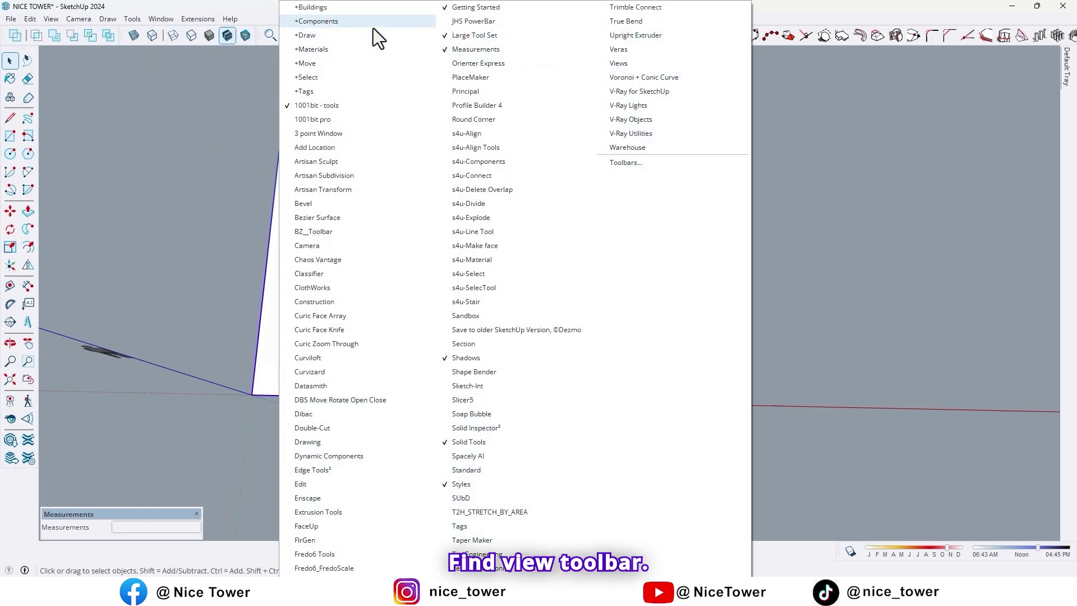
{"action": "left_click", "coordinate": [619, 63]}
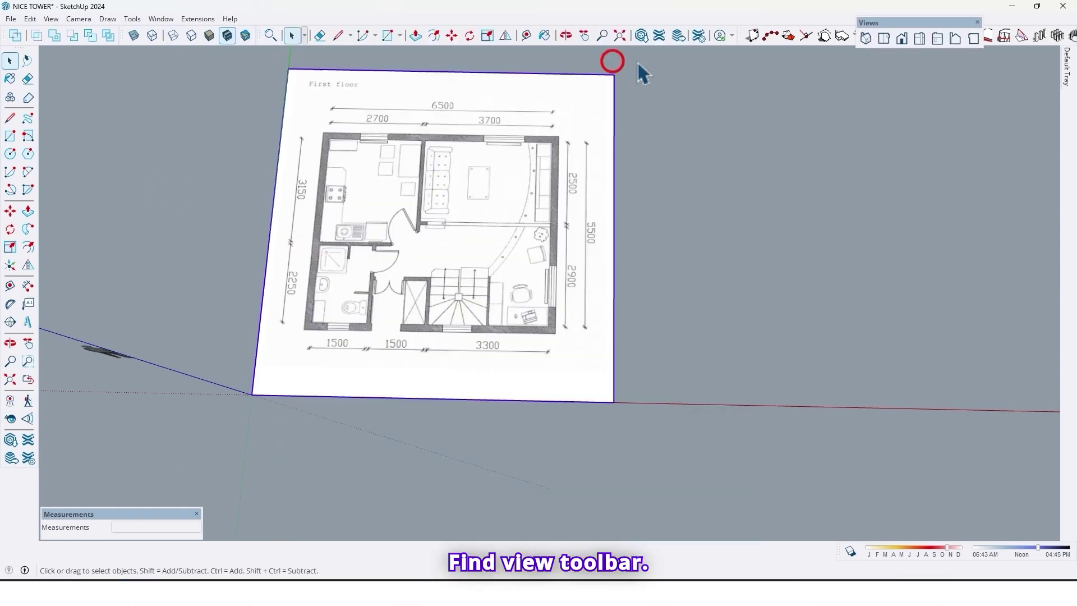
{"action": "left_click_drag", "start_coordinate": [887, 26], "coordinate": [42, 78]}
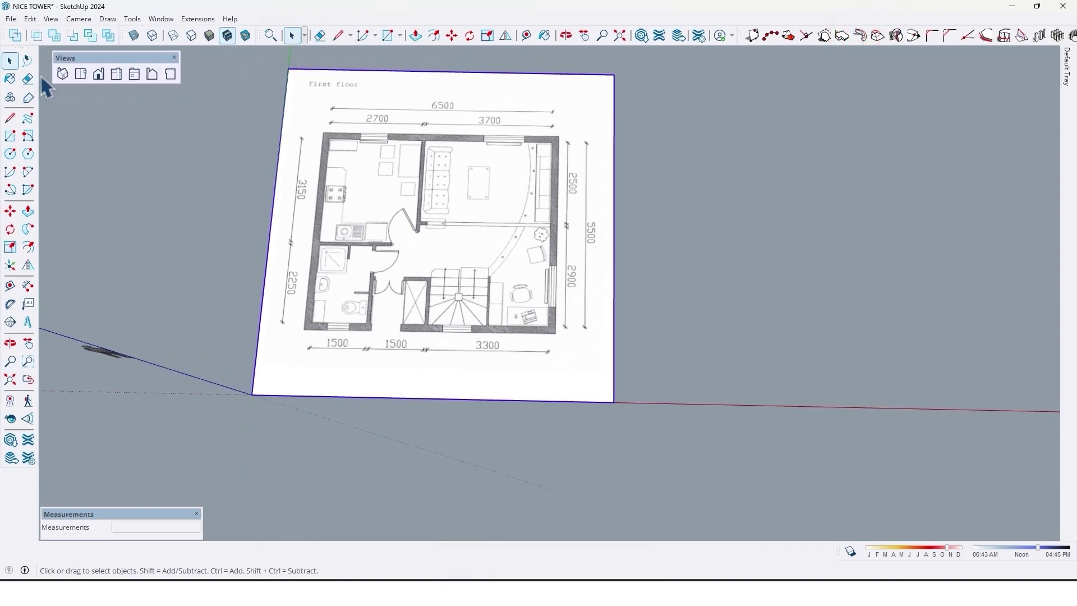
{"action": "left_click", "coordinate": [79, 74]}
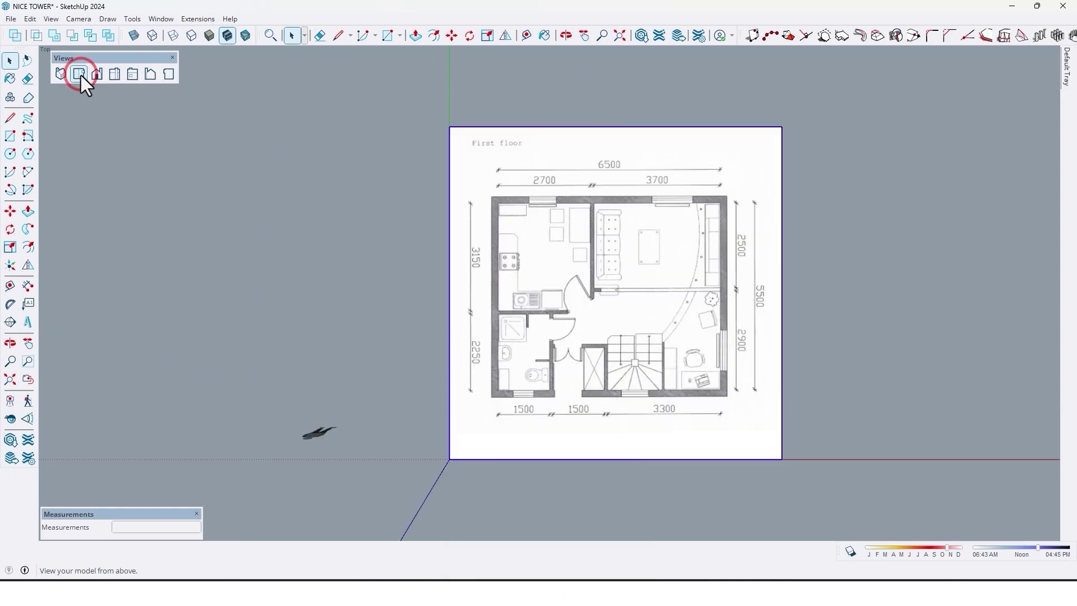
{"action": "scroll", "coordinate": [655, 326], "scroll_direction": "up", "scroll_amount": 4}
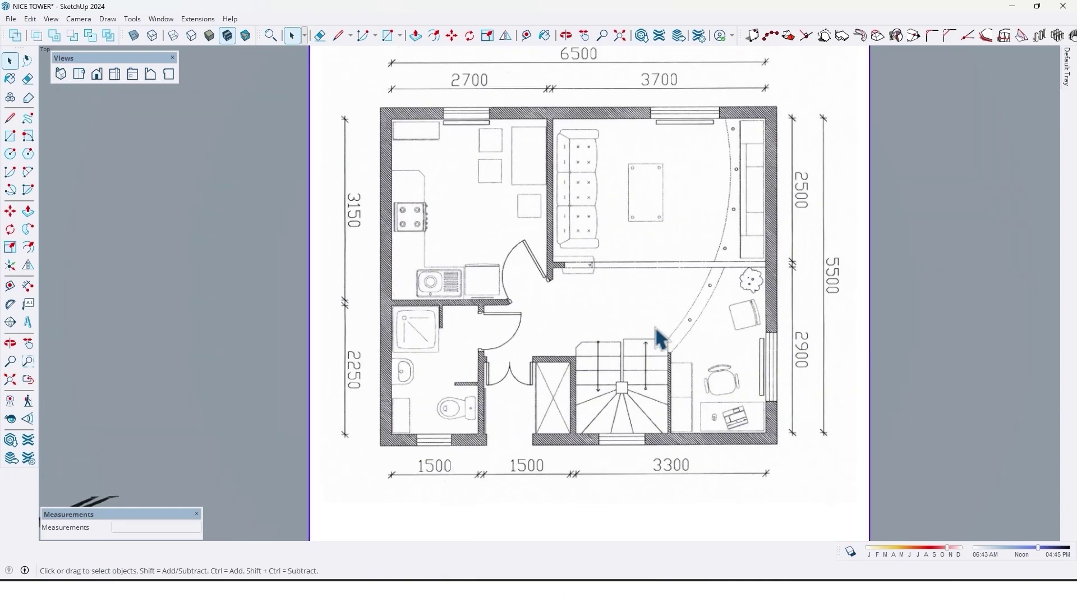
{"action": "middle_click_drag", "start_coordinate": [651, 327], "coordinate": [650, 325]}
{"action": "scroll", "coordinate": [645, 341], "scroll_direction": "up", "scroll_amount": 2}
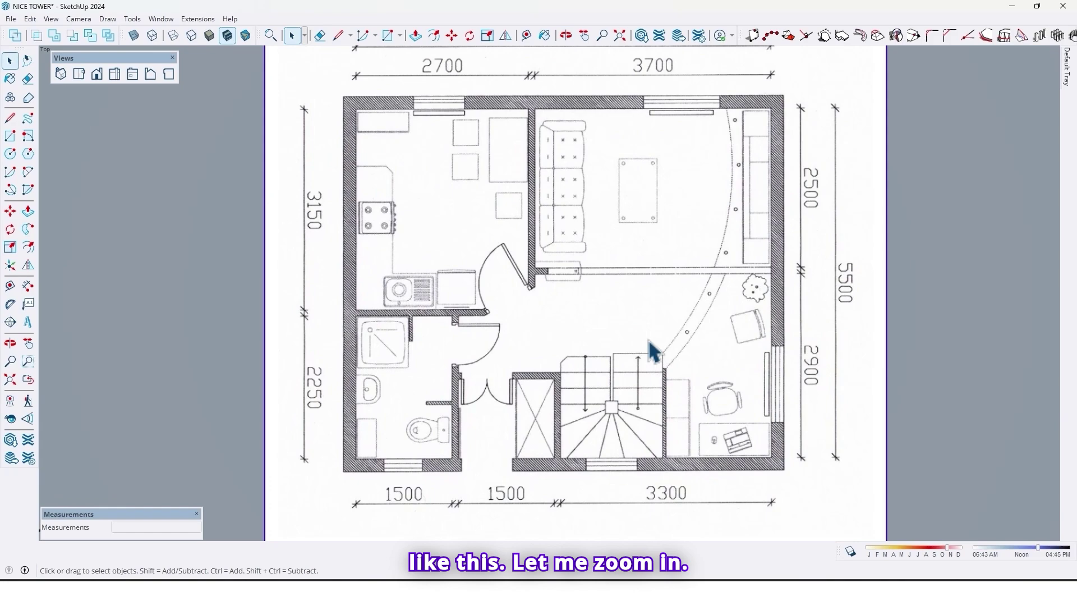
Draw a rectangle about 691 by 586 cm over the house outline, from the upper-left to the lower-right outer wall corner
{"action": "key", "text": "space"}
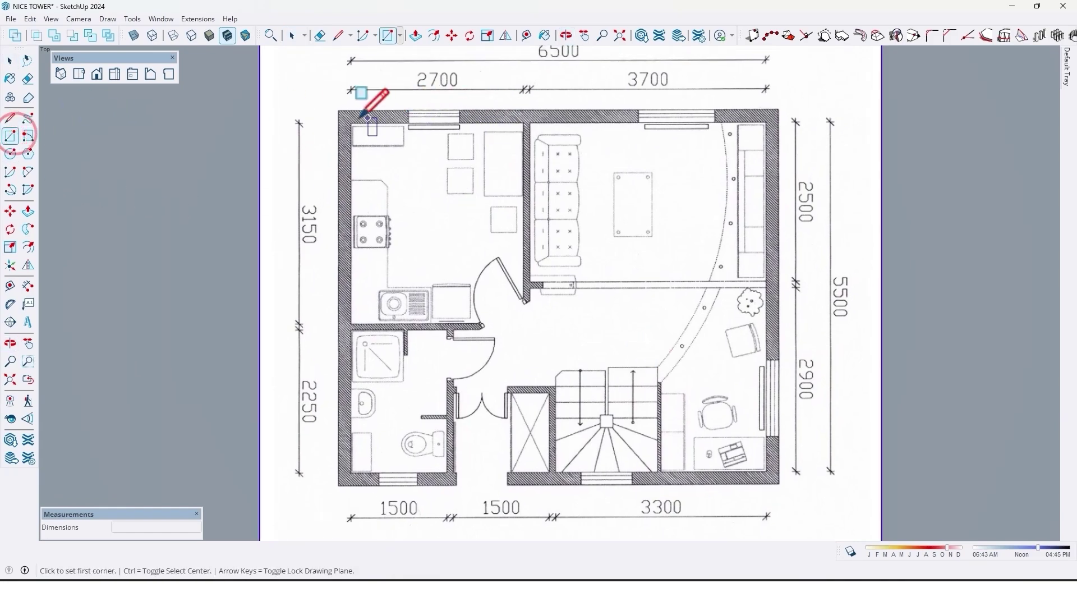
{"action": "scroll", "coordinate": [342, 110], "scroll_direction": "up", "scroll_amount": 8}
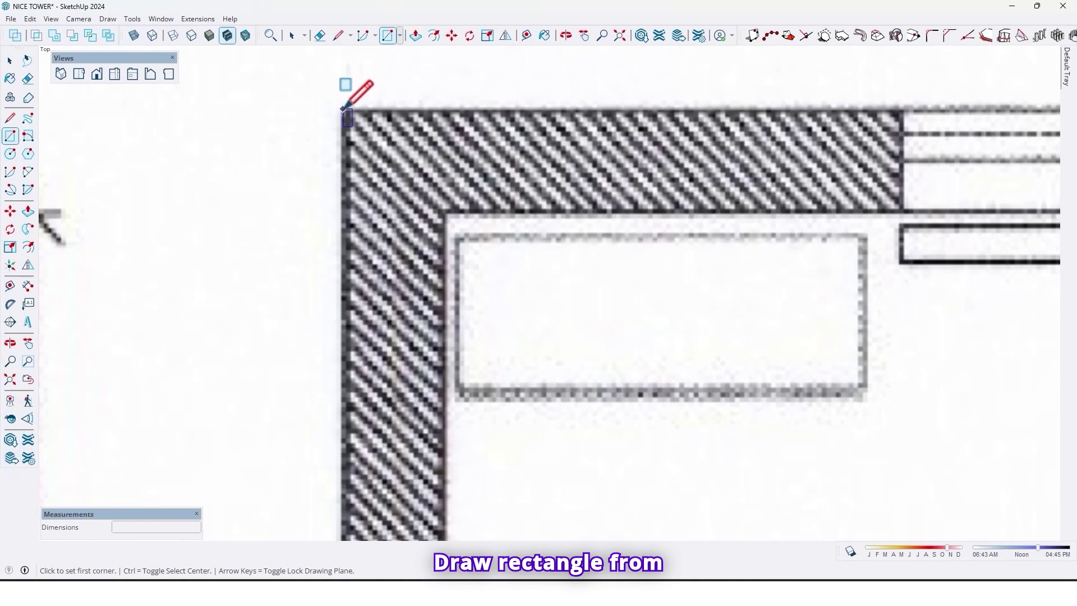
{"action": "left_click", "coordinate": [343, 109]}
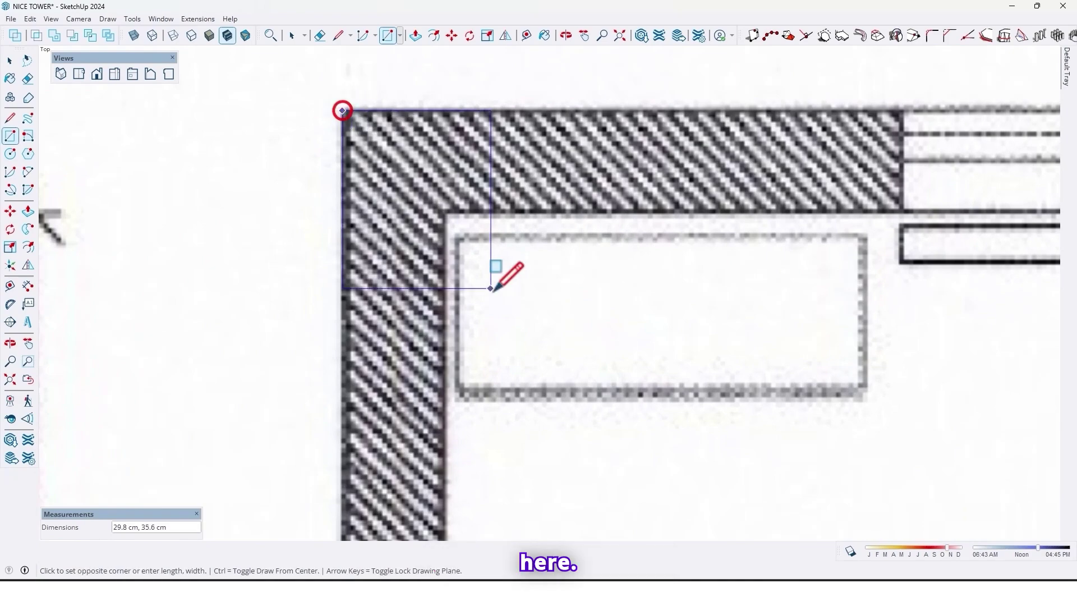
{"action": "scroll", "coordinate": [482, 235], "scroll_direction": "down", "scroll_amount": 8}
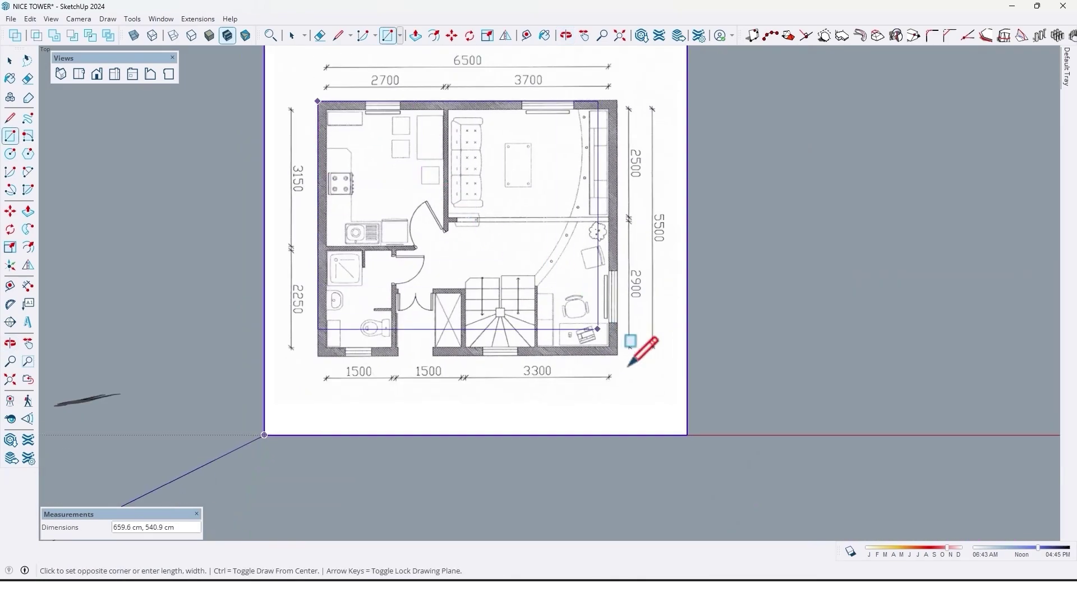
{"action": "scroll", "coordinate": [611, 337], "scroll_direction": "up", "scroll_amount": 6}
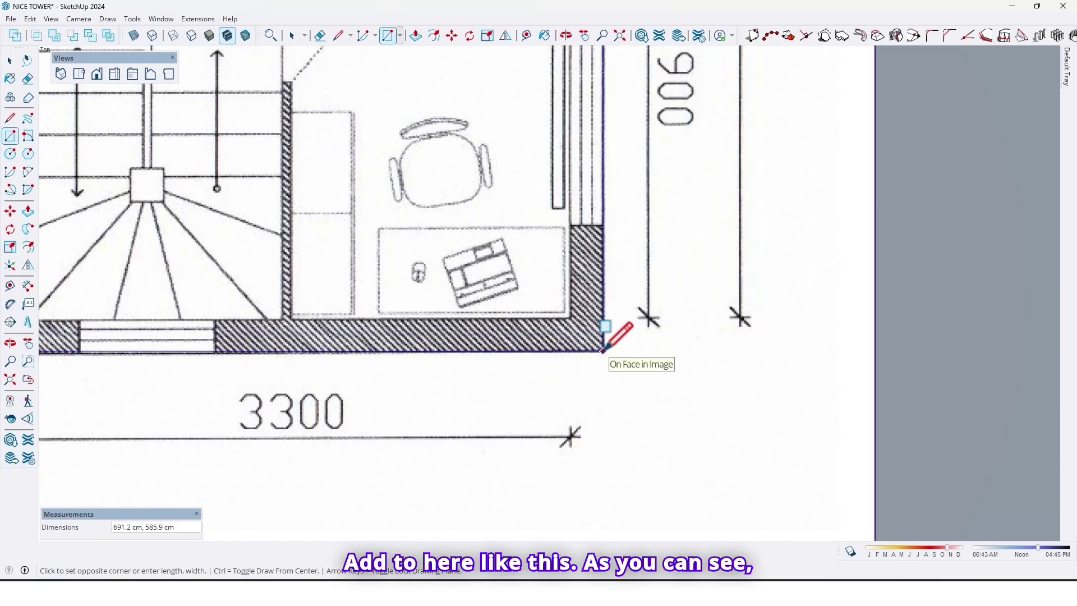
{"action": "left_click", "coordinate": [604, 351]}
{"action": "scroll", "coordinate": [588, 348], "scroll_direction": "down", "scroll_amount": 6}
{"action": "scroll", "coordinate": [572, 265], "scroll_direction": "up", "scroll_amount": 4}
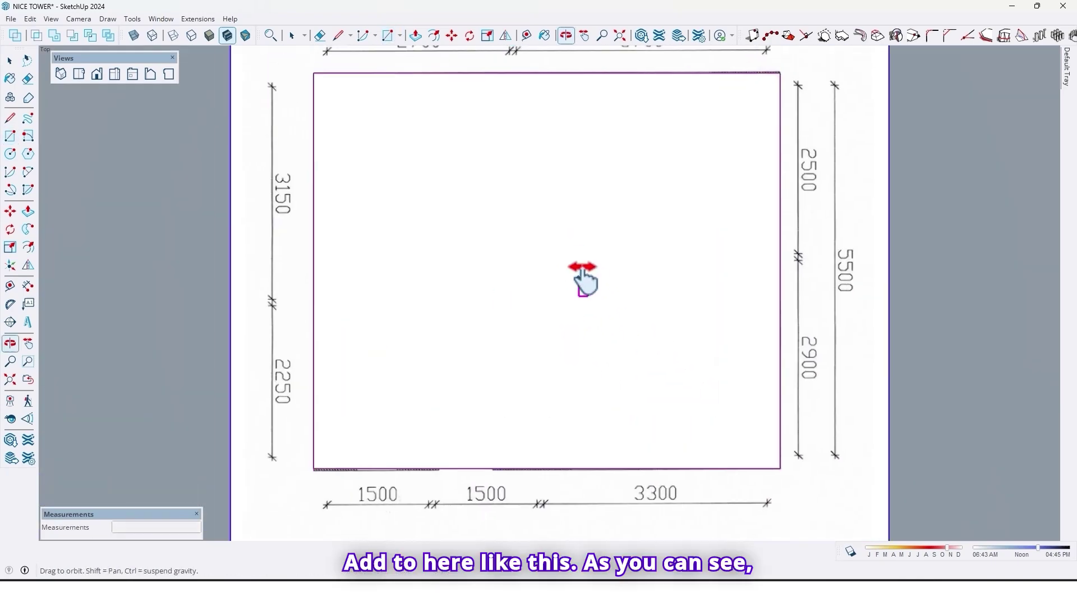
Dock the Views toolbar with the other toolbars and turn on the X-ray face style
{"action": "key", "text": "r"}
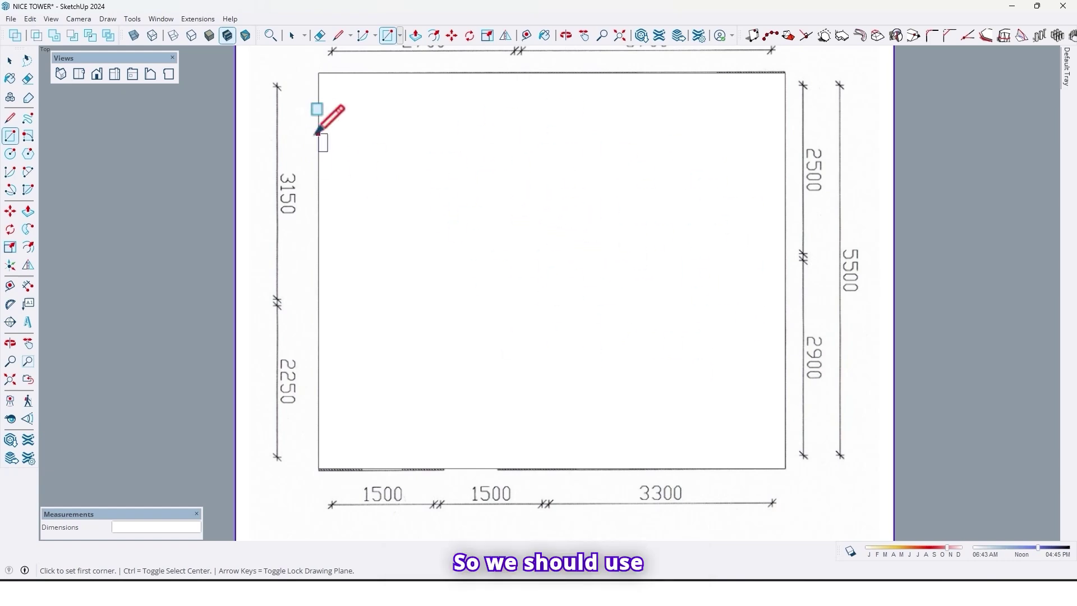
{"action": "left_click_drag", "start_coordinate": [152, 58], "coordinate": [190, 13]}
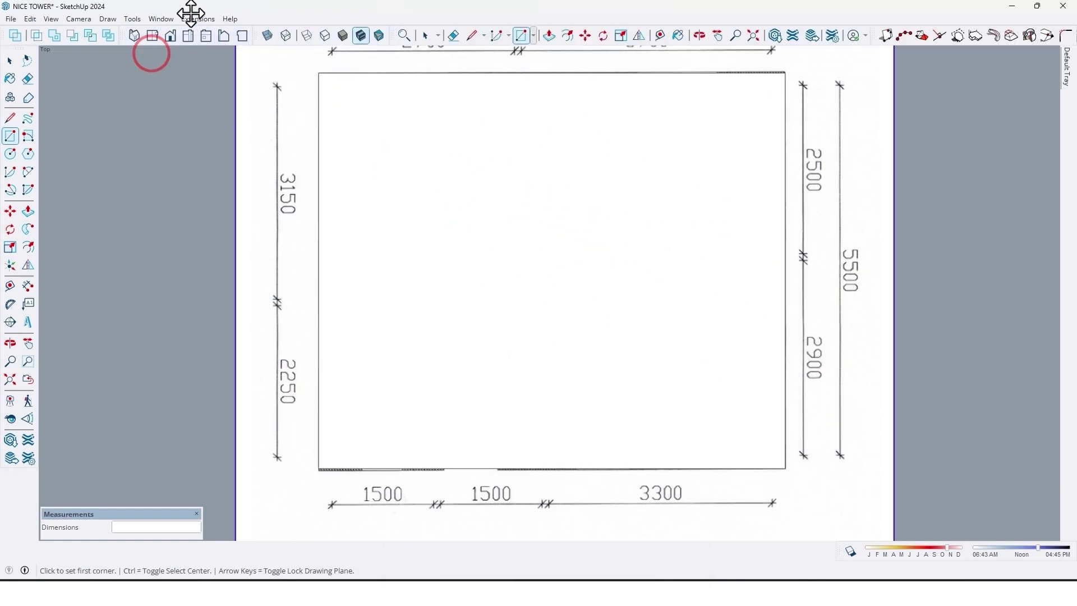
{"action": "left_click_drag", "start_coordinate": [257, 37], "coordinate": [78, 73]}
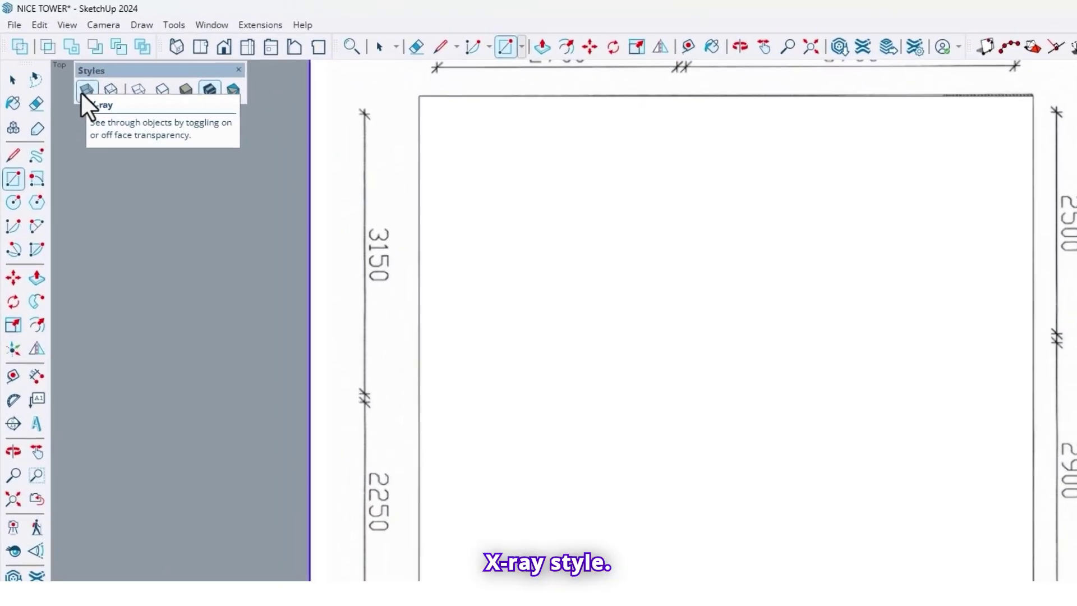
{"action": "left_click", "coordinate": [89, 94]}
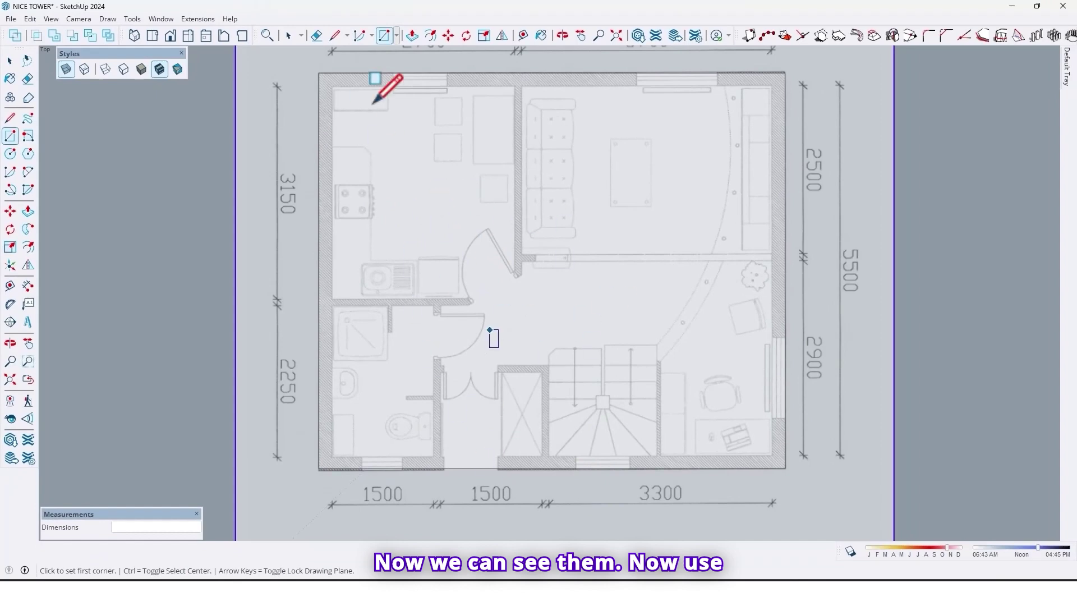
{"action": "left_click", "coordinate": [169, 248]}
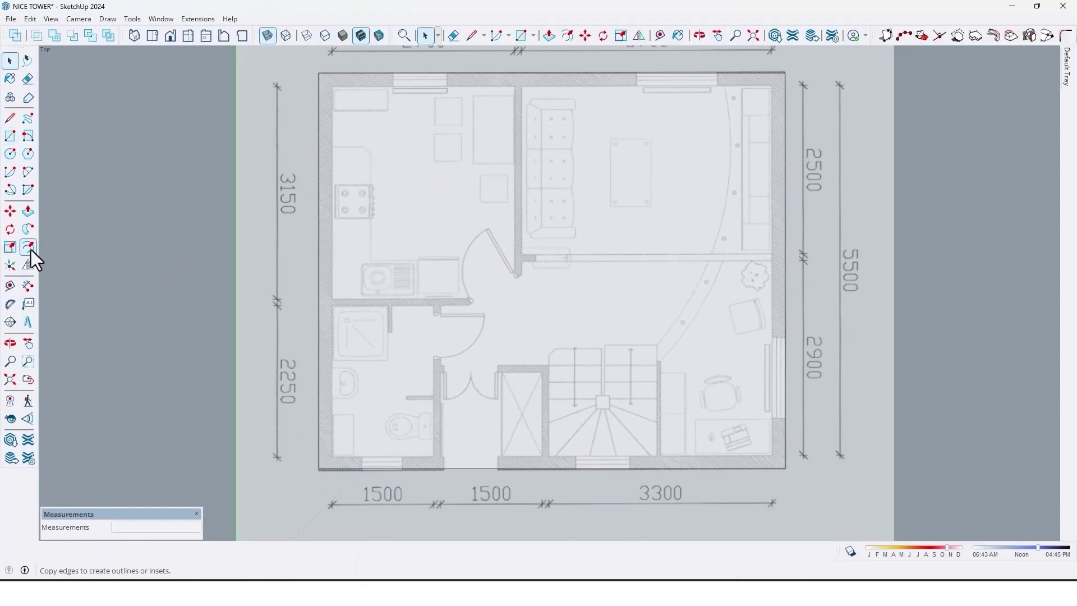
Offset the house rectangle's outline 20 cm inward to form the outer walls
{"action": "left_click", "coordinate": [28, 246]}
{"action": "left_click", "coordinate": [354, 198]}
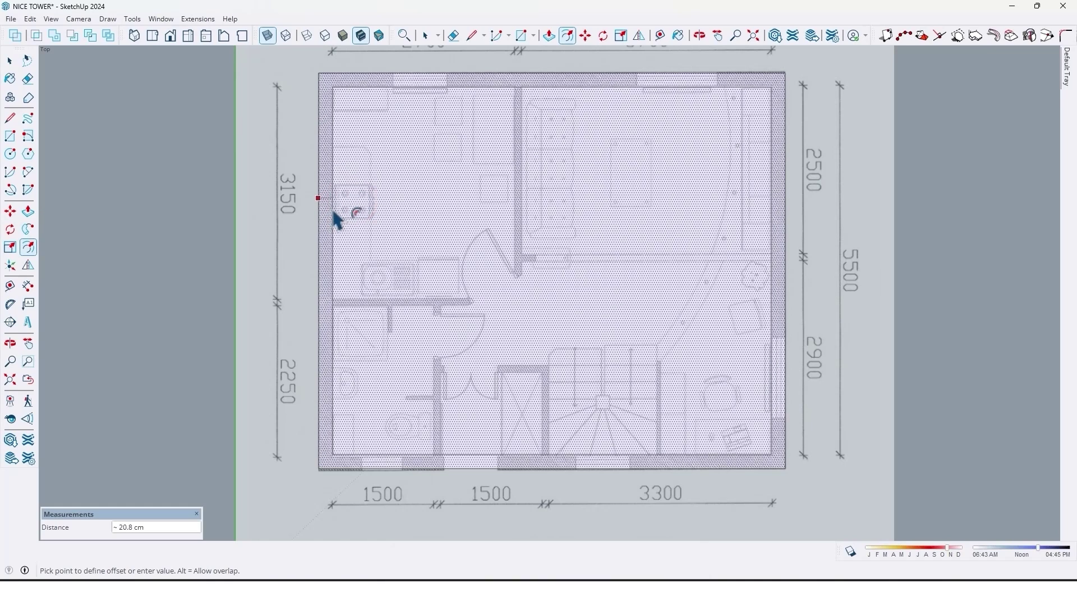
{"action": "type", "text": "20"}
{"action": "key", "text": "Return"}
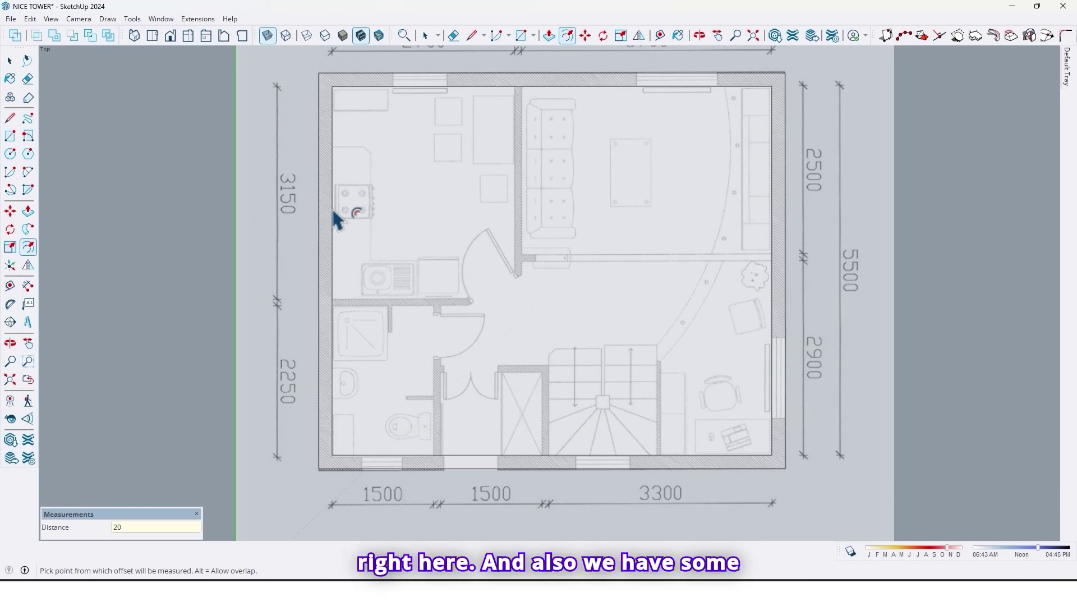
{"action": "key", "text": "space"}
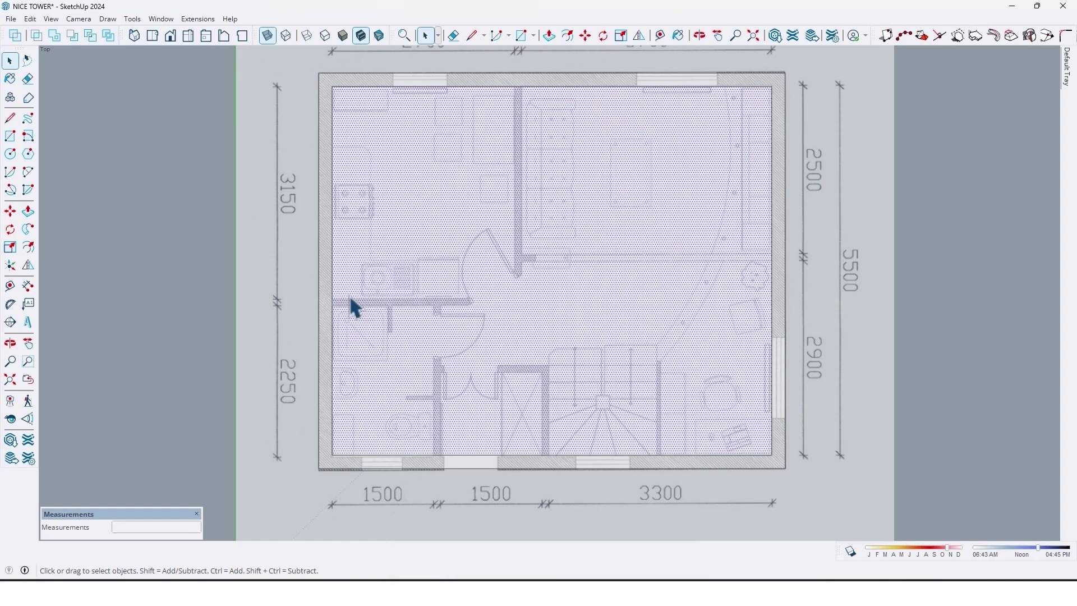
Draw a rectangle 10 cm thick and about 205 cm long over the kitchen-bathroom partition, starting at the outer wall's inner face
{"action": "scroll", "coordinate": [350, 311], "scroll_direction": "up", "scroll_amount": 4}
{"action": "middle_click_drag", "start_coordinate": [347, 316], "coordinate": [318, 331], "text": "shift"}
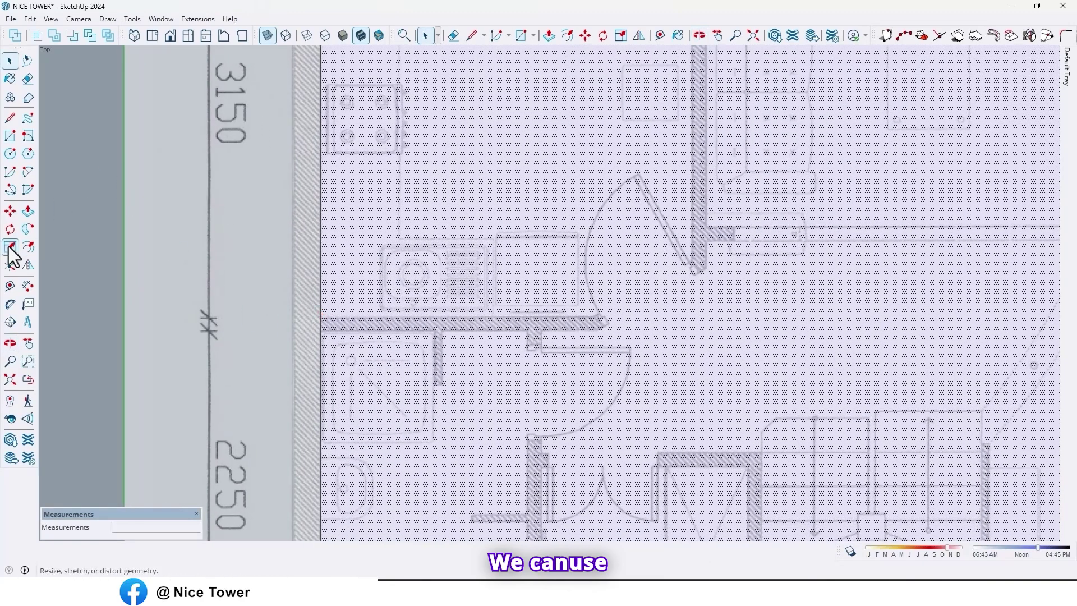
{"action": "left_click", "coordinate": [10, 136]}
{"action": "scroll", "coordinate": [356, 311], "scroll_direction": "up", "scroll_amount": 1}
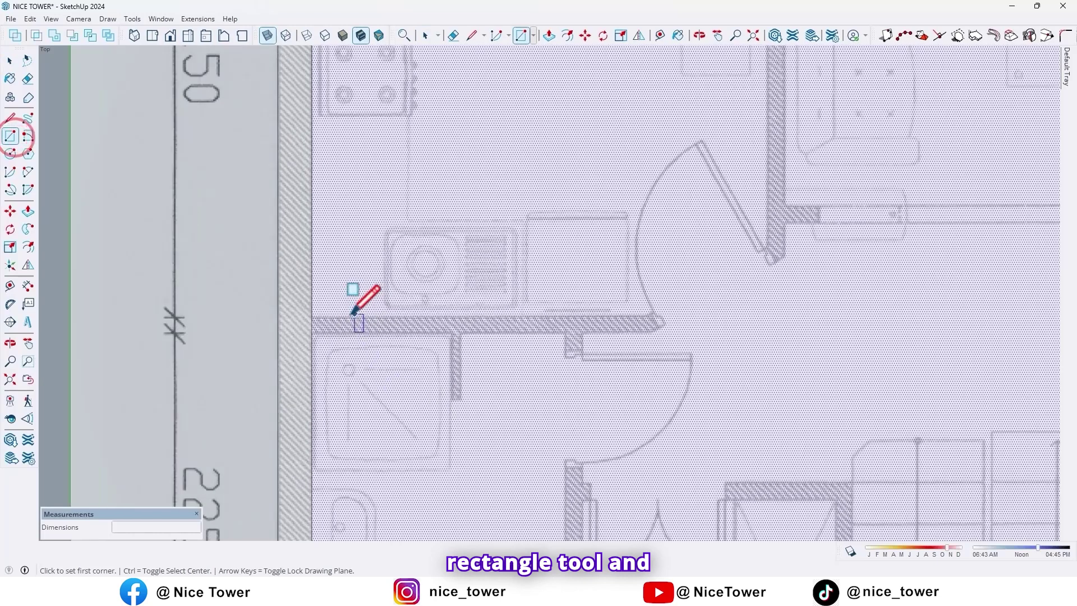
{"action": "left_click", "coordinate": [311, 318]}
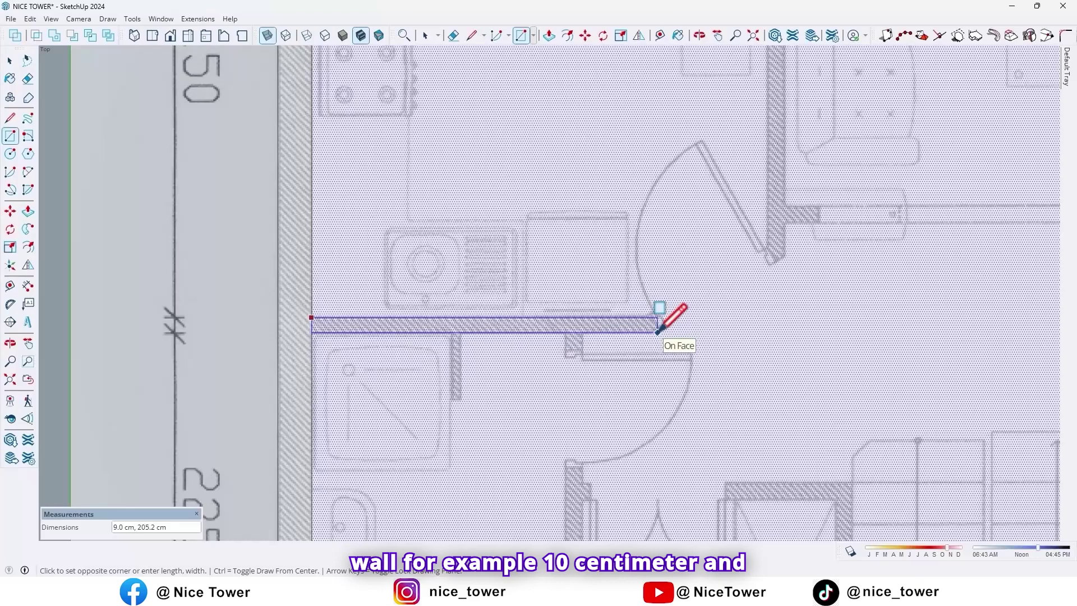
{"action": "type", "text": "10"}
{"action": "key", "text": "Return"}
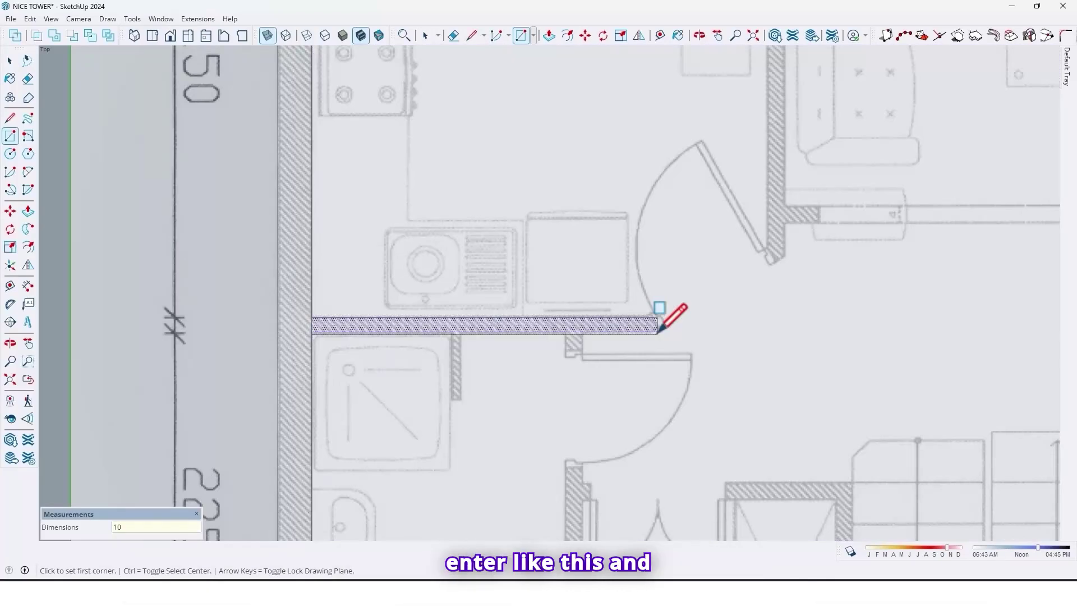
Draw a rectangle 10 cm thick and about 144 cm long over the wall between bathroom and entrance, from the outer wall's inner face
{"action": "scroll", "coordinate": [657, 333], "scroll_direction": "down", "scroll_amount": 2}
{"action": "middle_click_drag", "start_coordinate": [678, 402], "coordinate": [583, 178], "text": "shift"}
{"action": "scroll", "coordinate": [531, 358], "scroll_direction": "up", "scroll_amount": 4}
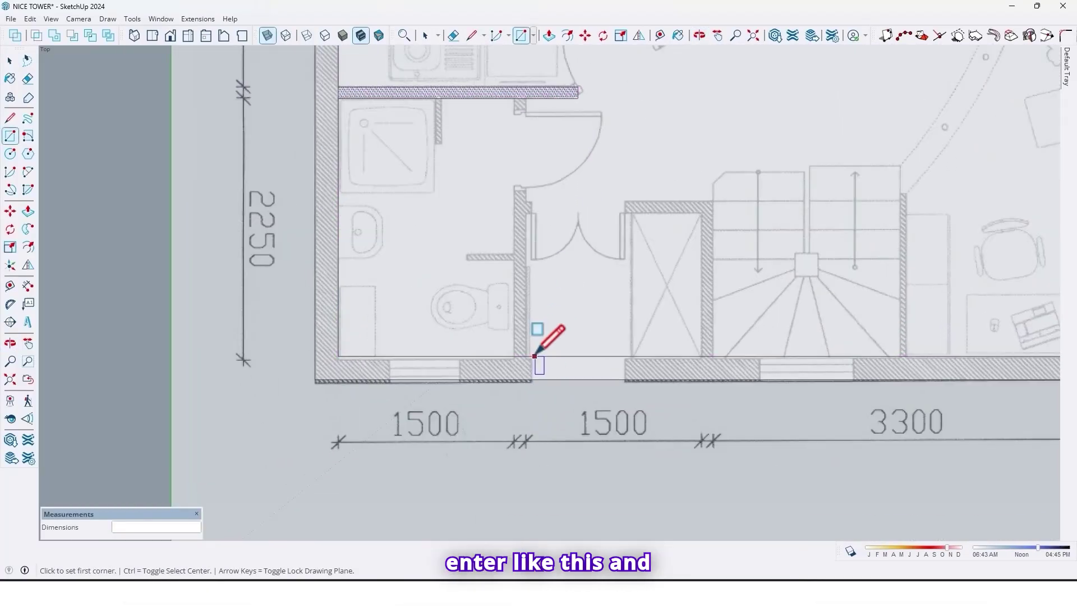
{"action": "scroll", "coordinate": [523, 356], "scroll_direction": "up", "scroll_amount": 1}
{"action": "left_click", "coordinate": [523, 357]}
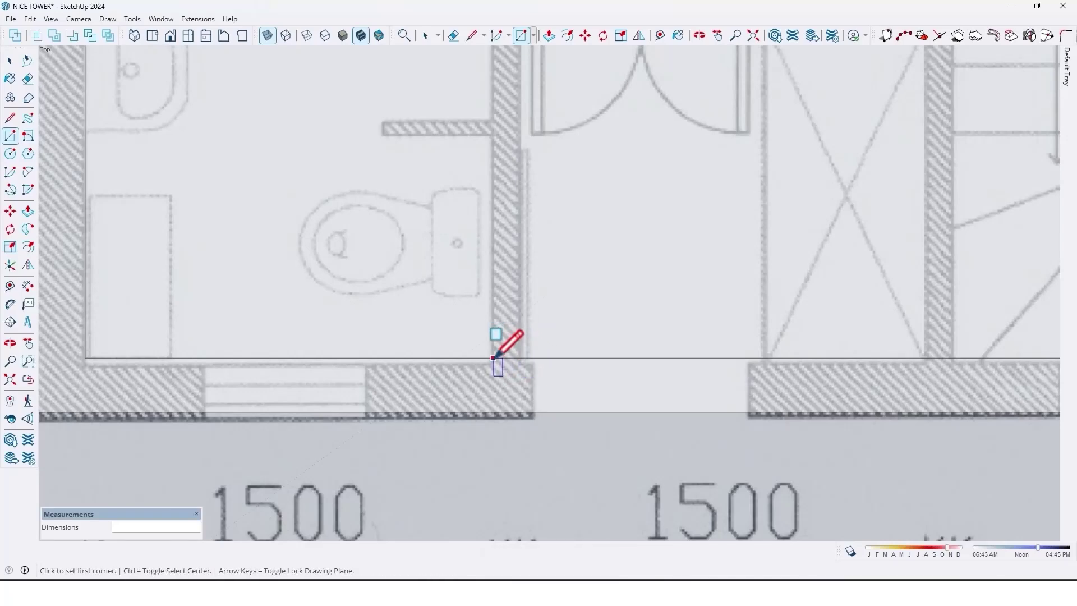
{"action": "left_click", "coordinate": [494, 357]}
{"action": "scroll", "coordinate": [513, 194], "scroll_direction": "down", "scroll_amount": 3}
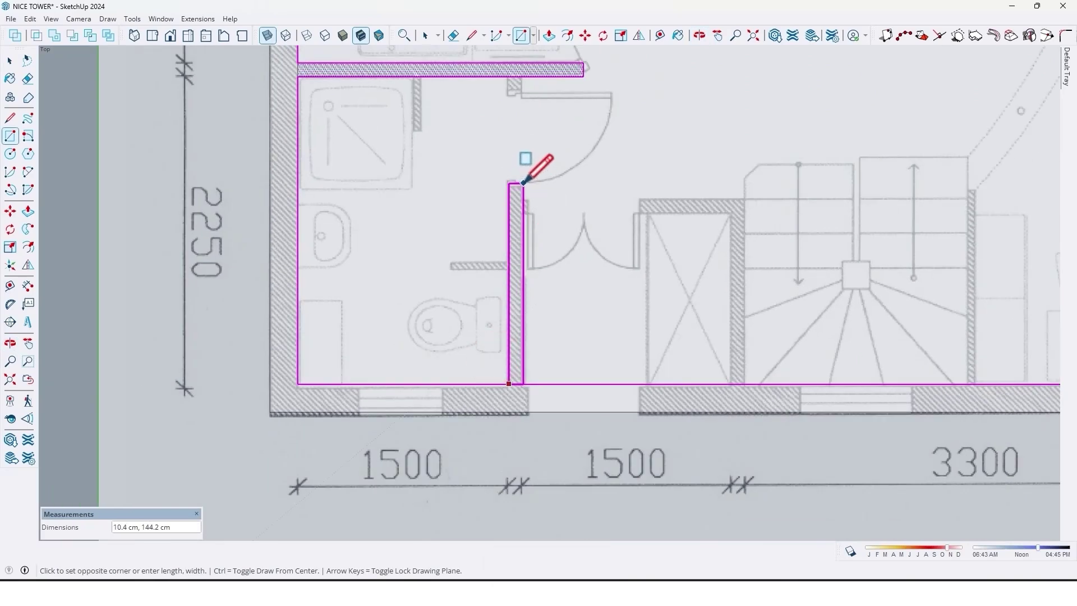
{"action": "type", "text": "10"}
{"action": "key", "text": "Return"}
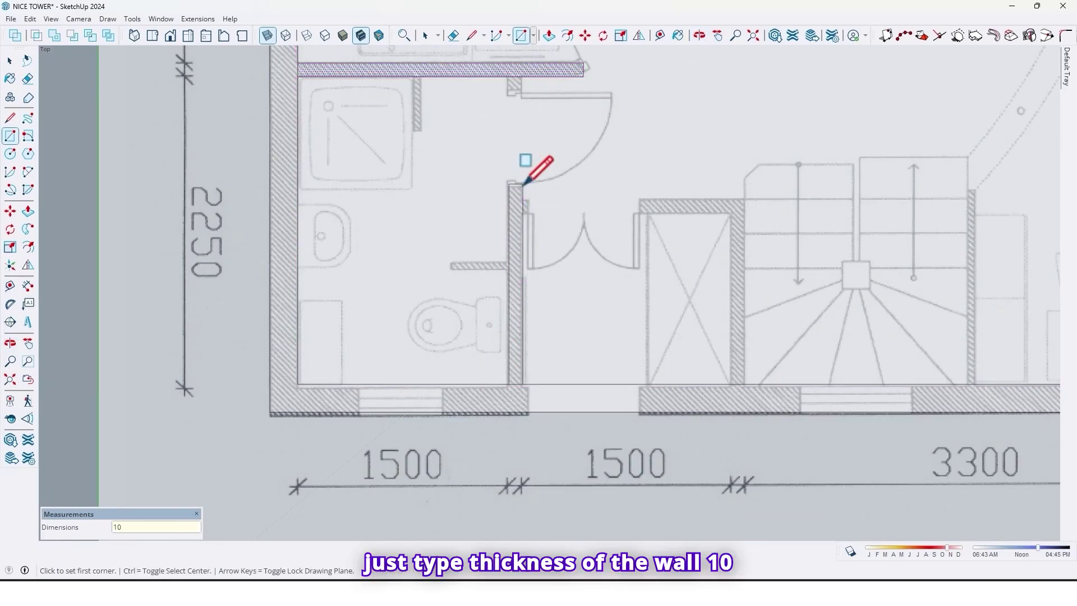
Draw a 10 cm thick rectangle over the wall between closet and stairs, starting at the outer wall's inner face
{"action": "scroll", "coordinate": [745, 387], "scroll_direction": "up", "scroll_amount": 1}
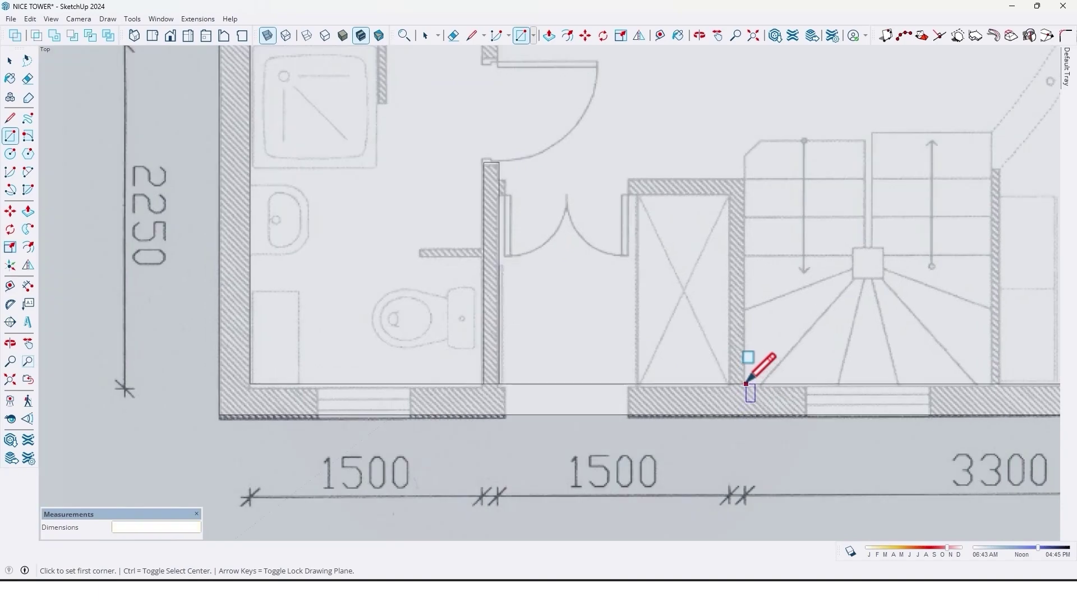
{"action": "left_click", "coordinate": [745, 384]}
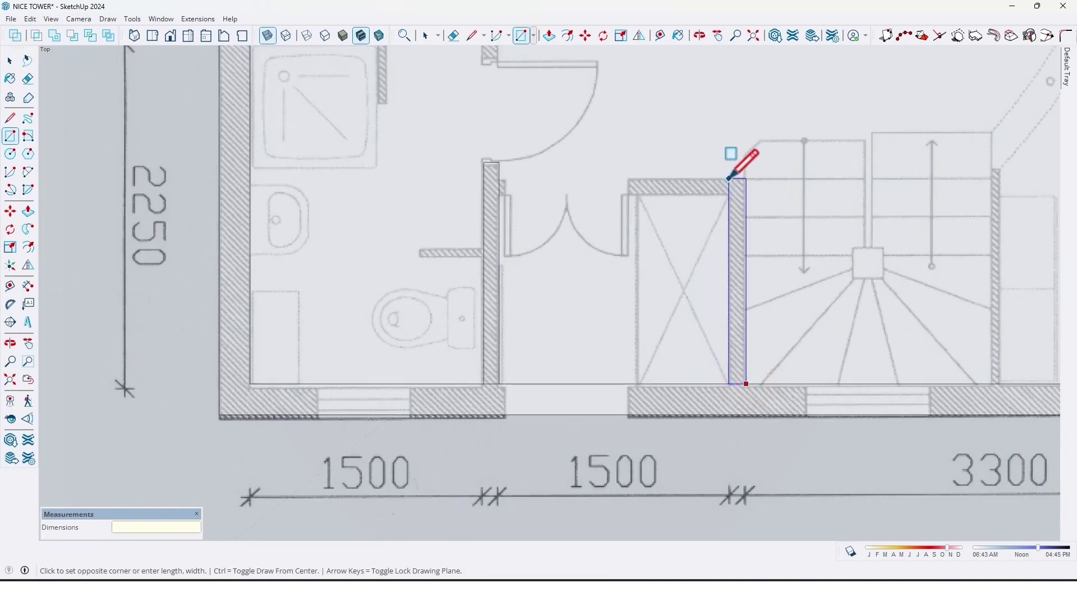
{"action": "type", "text": "10"}
{"action": "key", "text": "Return"}
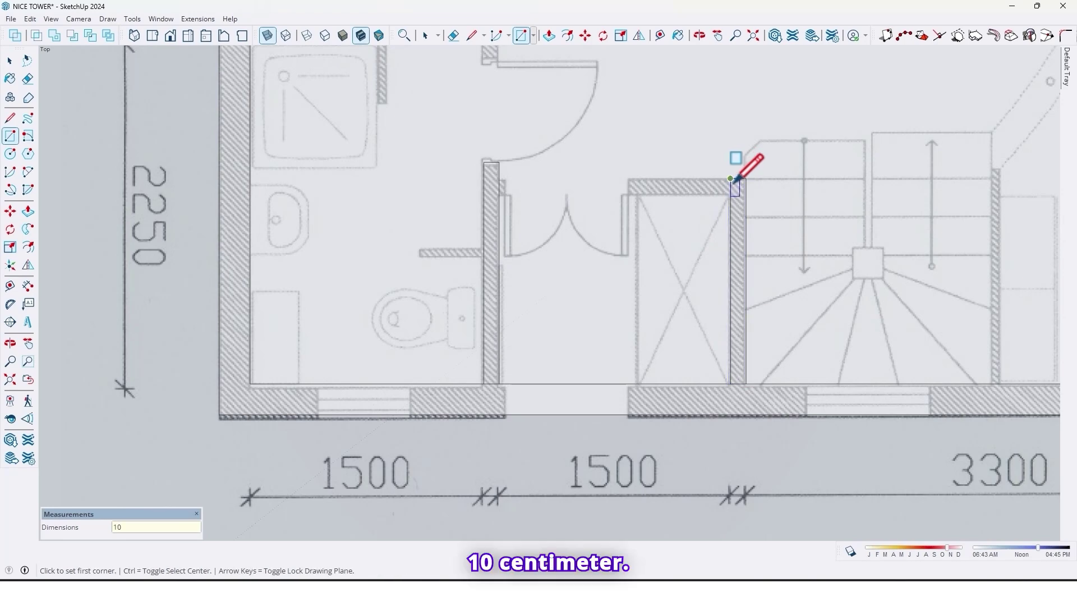
Draw a 10 cm thick rectangle over the closet's short upper wall, from the stair wall to the double door
{"action": "scroll", "coordinate": [730, 179], "scroll_direction": "up", "scroll_amount": 2}
{"action": "left_click", "coordinate": [730, 200]}
{"action": "type", "text": "1"}
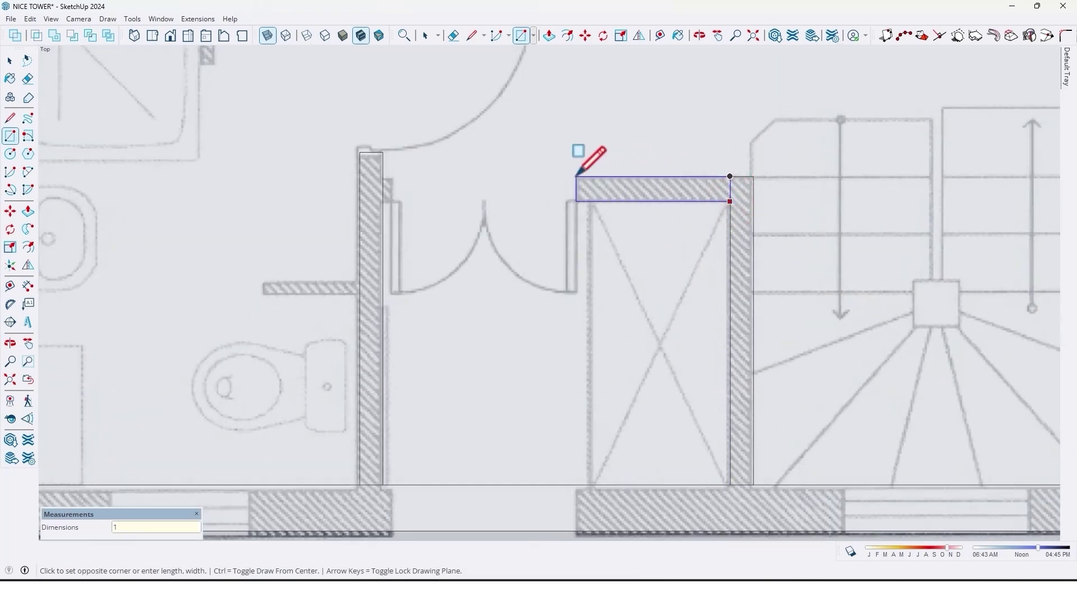
{"action": "type", "text": "0"}
{"action": "key", "text": "Return"}
Move the closet's upper wall rectangle about 0.8 cm so its corner meets the end corner of the stair wall
{"action": "scroll", "coordinate": [730, 178], "scroll_direction": "up", "scroll_amount": 4}
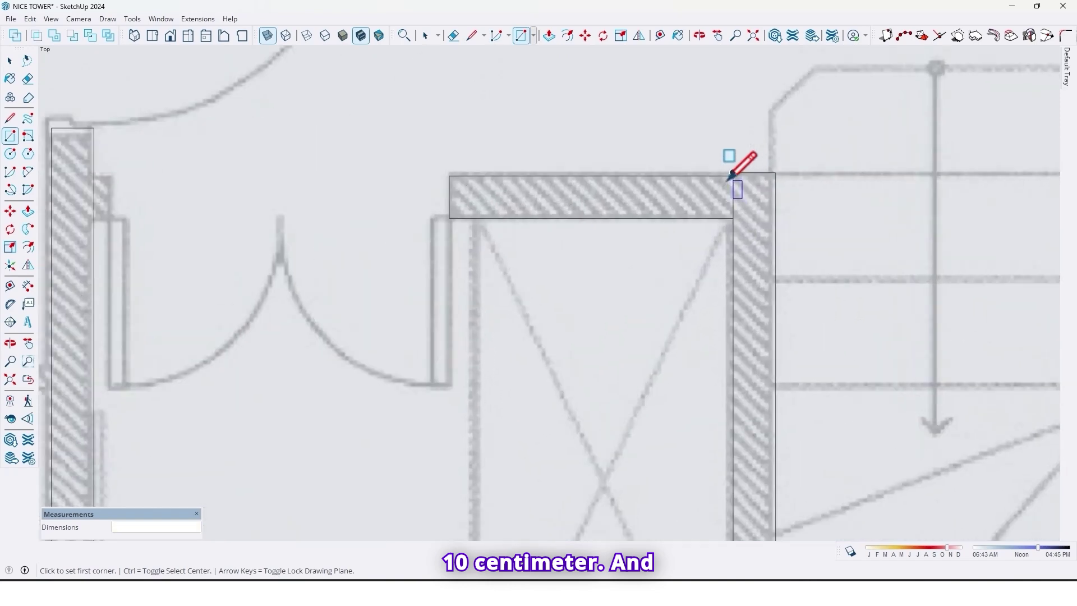
{"action": "key", "text": "space"}
{"action": "left_click", "coordinate": [702, 188]}
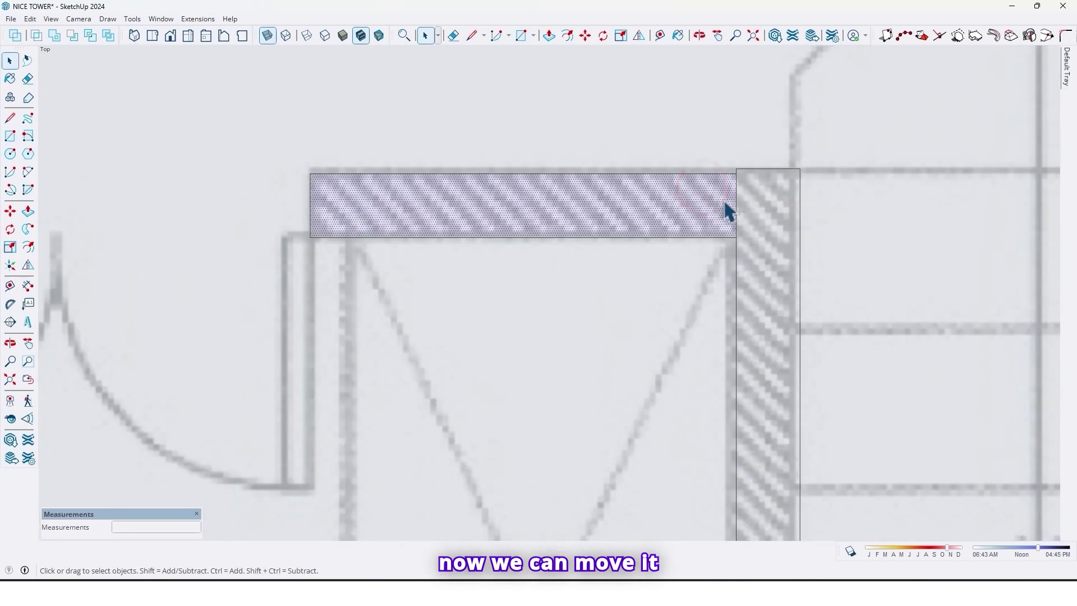
{"action": "key", "text": "m"}
{"action": "left_click", "coordinate": [735, 174]}
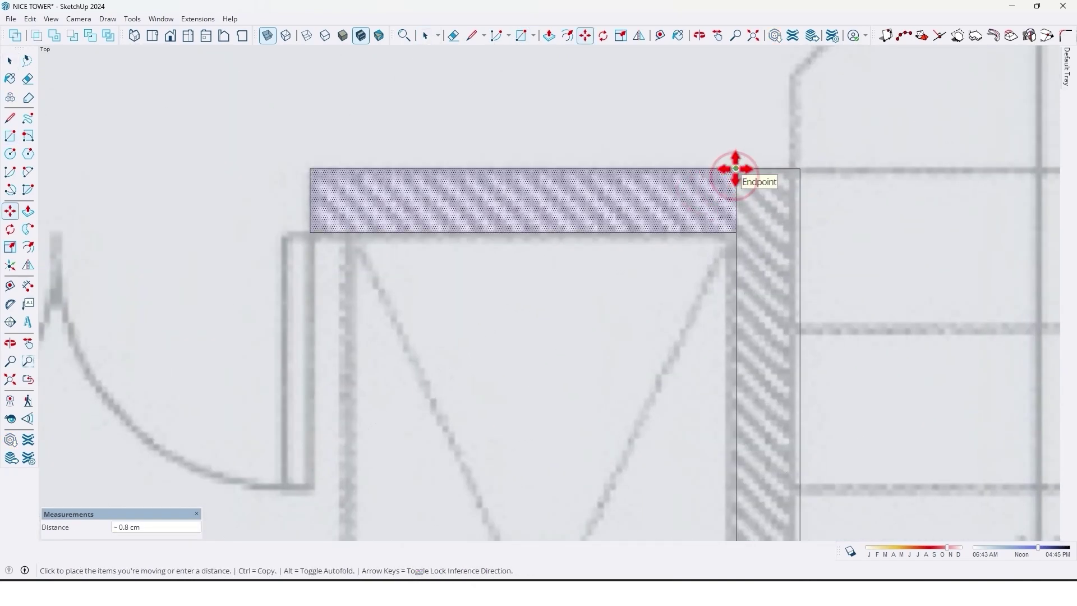
{"action": "left_click", "coordinate": [735, 168]}
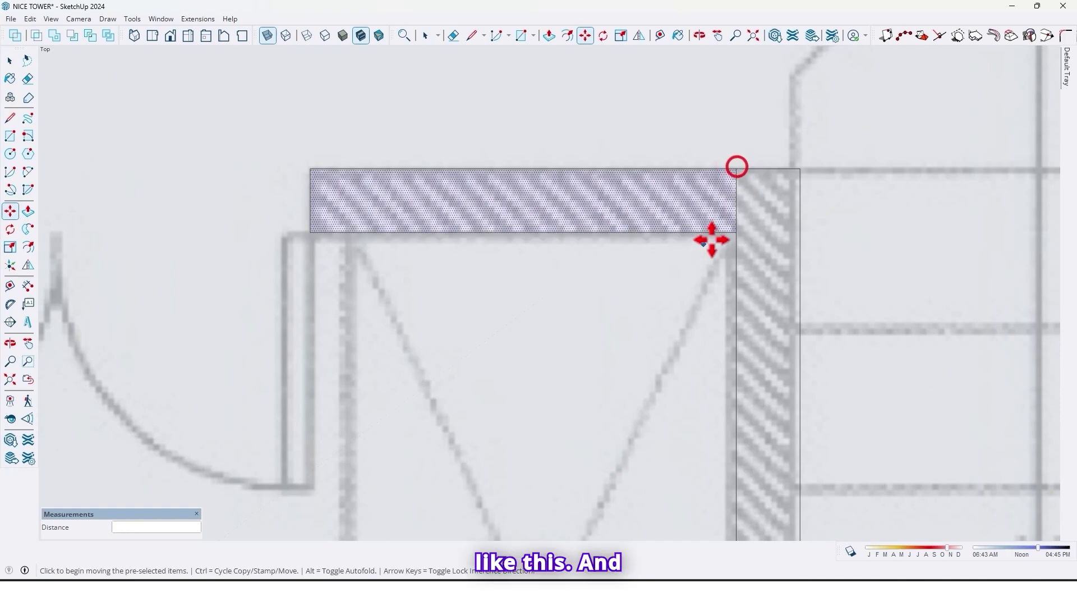
Draw a rectangle 10 cm thick and about 277 cm long over the kitchen-living room wall, starting at the upper outer wall's inner face
{"action": "scroll", "coordinate": [712, 228], "scroll_direction": "down", "scroll_amount": 3}
{"action": "scroll", "coordinate": [714, 220], "scroll_direction": "down", "scroll_amount": 5}
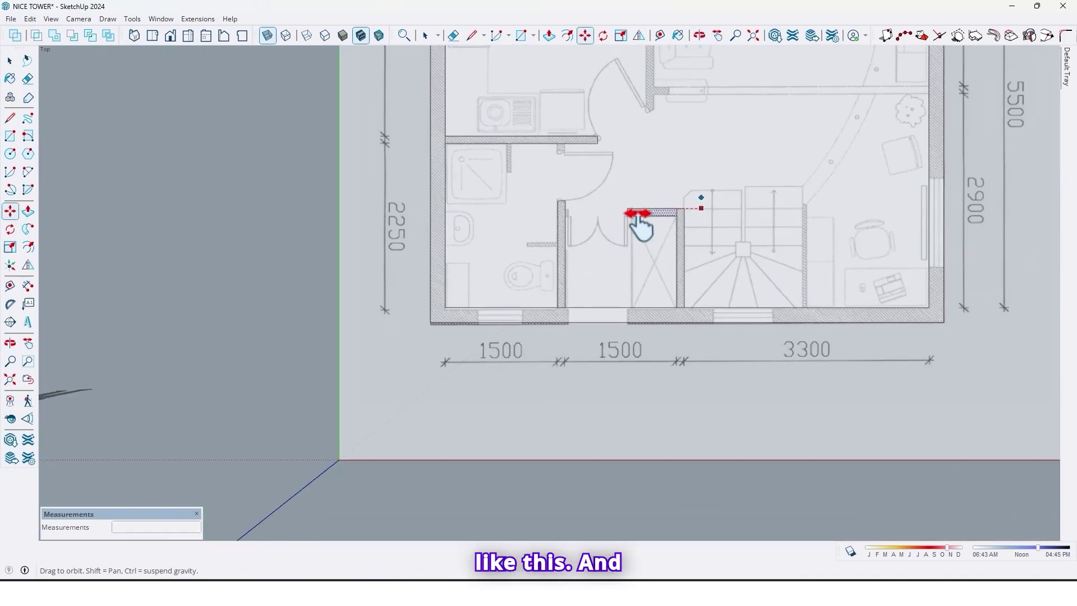
{"action": "scroll", "coordinate": [774, 288], "scroll_direction": "up", "scroll_amount": 3}
{"action": "scroll", "coordinate": [721, 291], "scroll_direction": "down", "scroll_amount": 3}
{"action": "middle_click_drag", "start_coordinate": [720, 288], "coordinate": [727, 434], "text": "shift"}
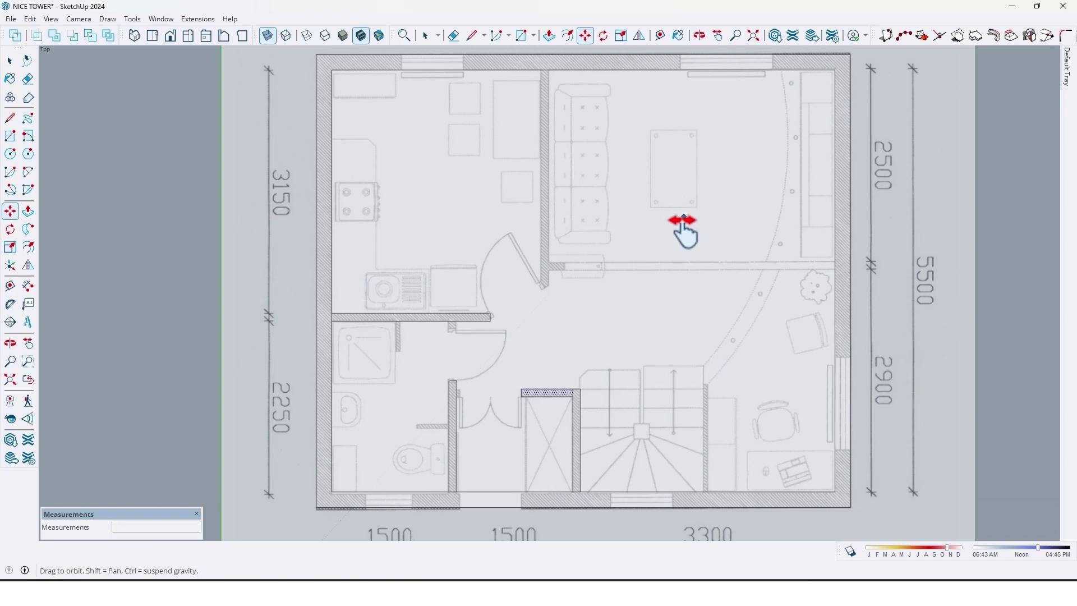
{"action": "middle_click_drag", "start_coordinate": [682, 228], "coordinate": [680, 283], "text": "shift"}
{"action": "scroll", "coordinate": [517, 315], "scroll_direction": "up", "scroll_amount": 1}
{"action": "scroll", "coordinate": [553, 276], "scroll_direction": "down", "scroll_amount": 2}
{"action": "scroll", "coordinate": [564, 144], "scroll_direction": "up", "scroll_amount": 3}
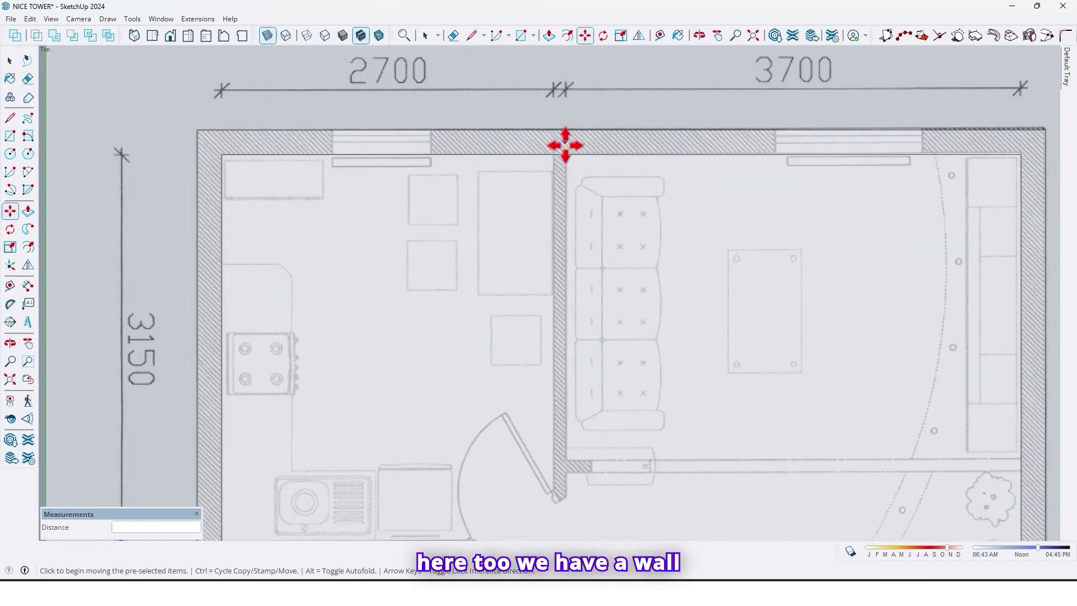
{"action": "key", "text": "r"}
{"action": "scroll", "coordinate": [563, 152], "scroll_direction": "up", "scroll_amount": 1}
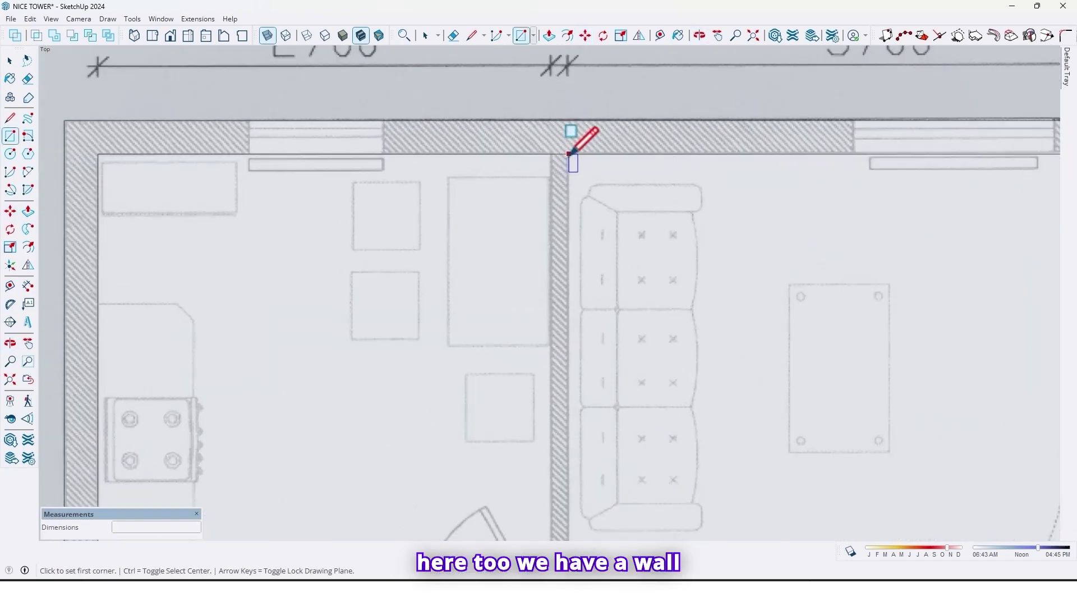
{"action": "left_click", "coordinate": [568, 153]}
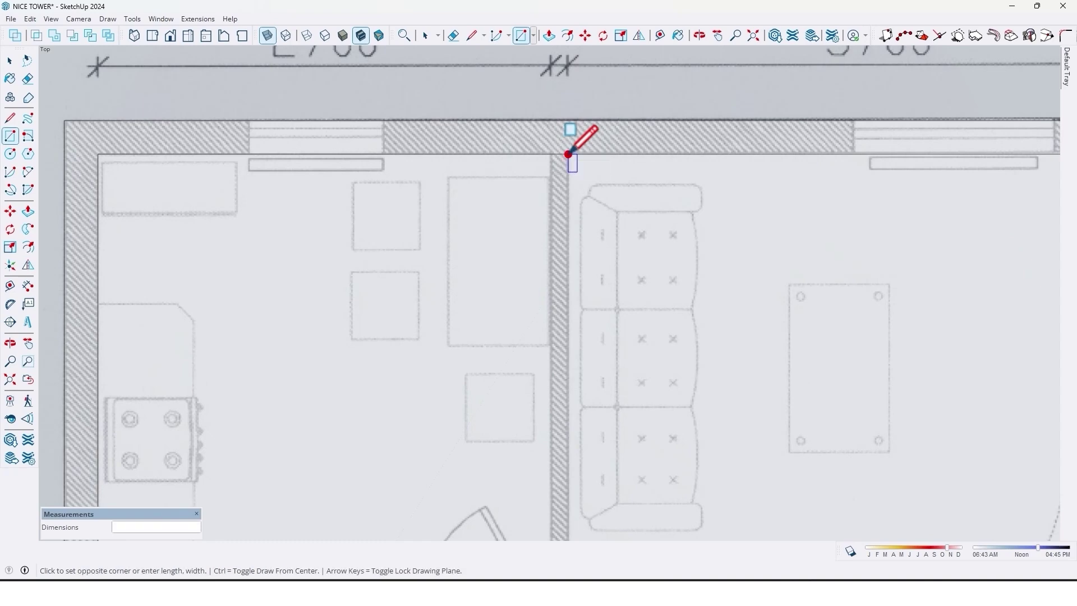
{"action": "scroll", "coordinate": [557, 163], "scroll_direction": "down", "scroll_amount": 3}
{"action": "scroll", "coordinate": [542, 377], "scroll_direction": "up", "scroll_amount": 1}
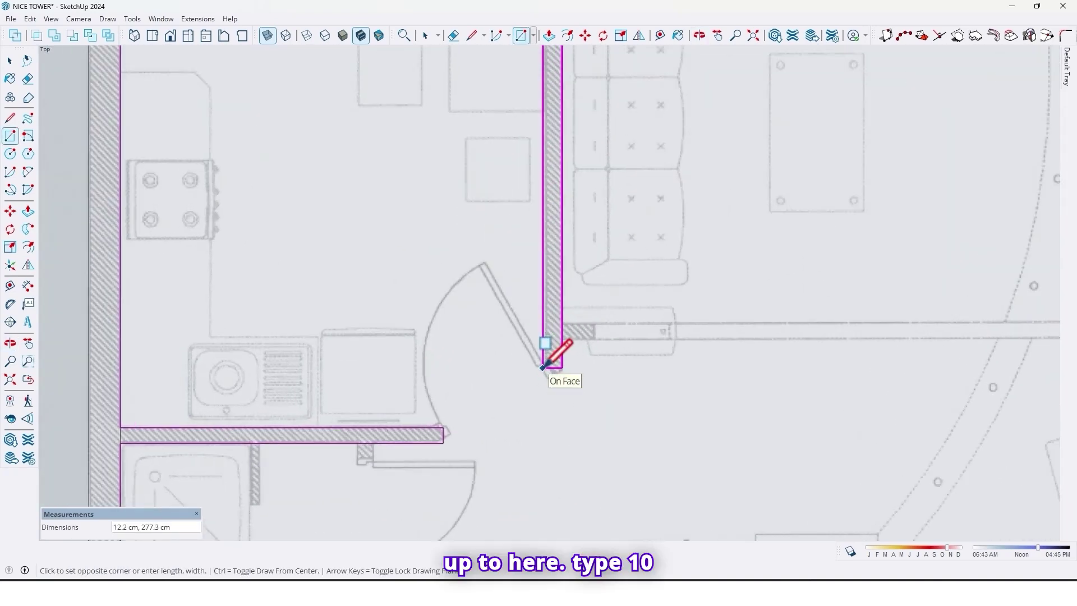
{"action": "key", "text": "Return"}
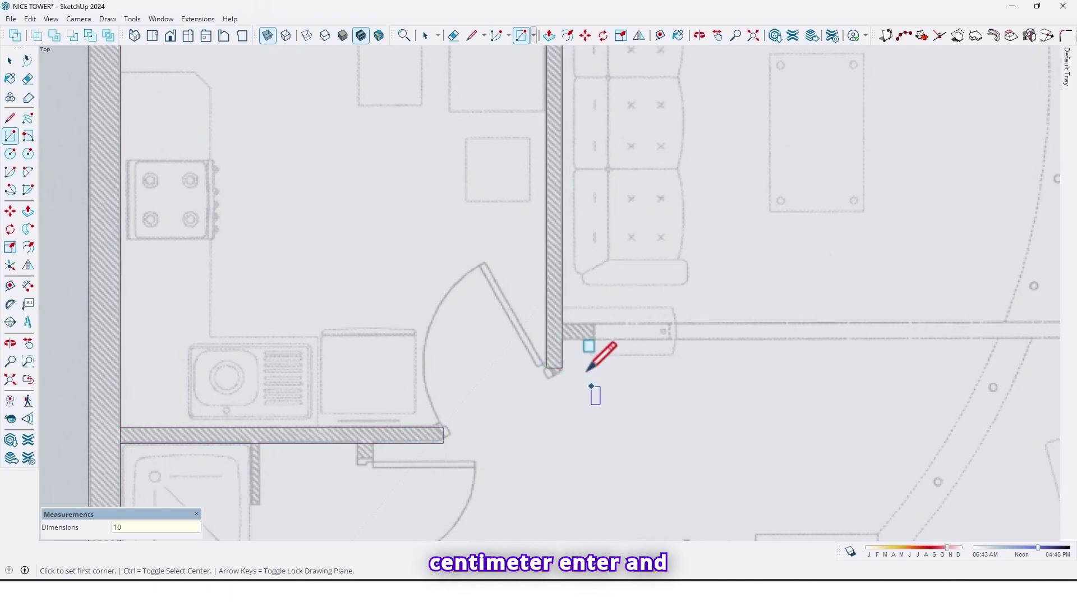
Draw a rectangle about 10.5 by 20.7 cm over the short wall stub on the living room side of the kitchen wall
{"action": "scroll", "coordinate": [562, 323], "scroll_direction": "up", "scroll_amount": 1}
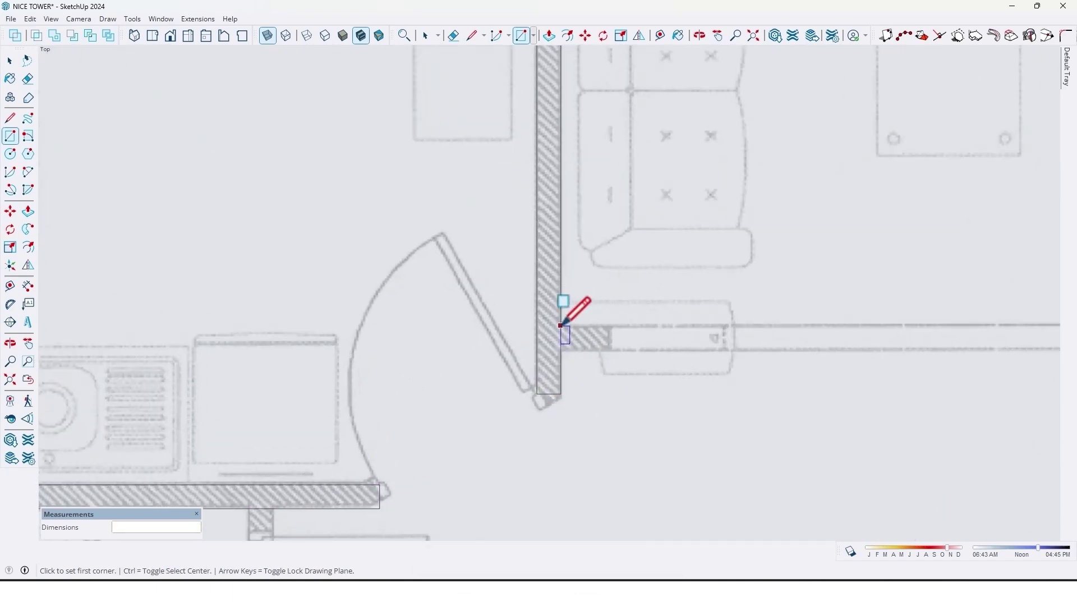
{"action": "left_click", "coordinate": [561, 325]}
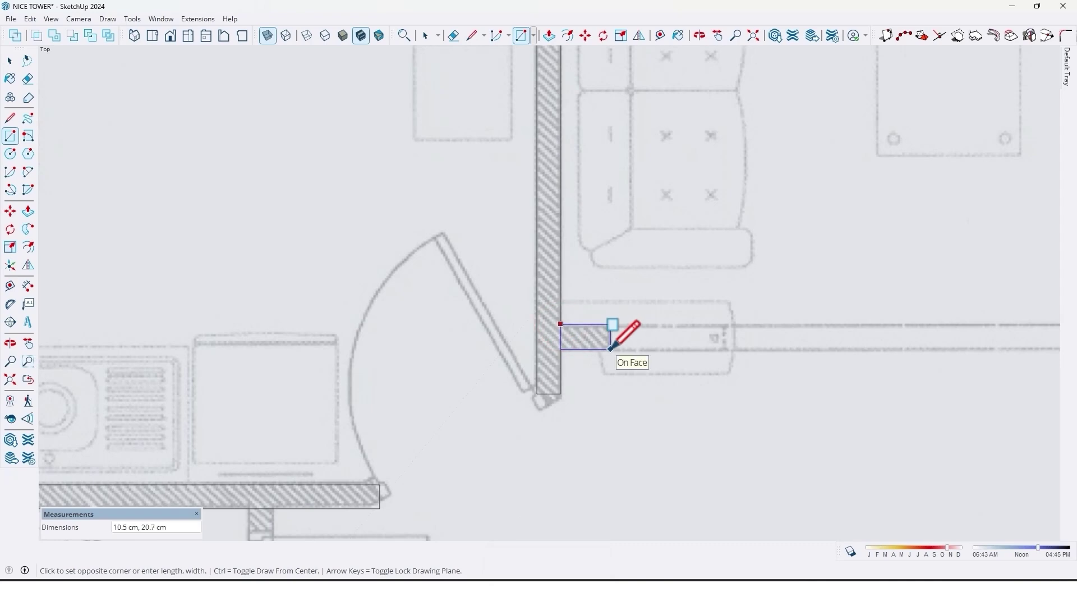
{"action": "left_click", "coordinate": [610, 349]}
Draw a rectangle 7 cm thick and about 41 cm long over the partition above the toilet, starting at the bathroom wall
{"action": "scroll", "coordinate": [610, 339], "scroll_direction": "down", "scroll_amount": 3}
{"action": "middle_click_drag", "start_coordinate": [561, 309], "coordinate": [483, 274], "text": "shift"}
{"action": "scroll", "coordinate": [484, 275], "scroll_direction": "down", "scroll_amount": 3}
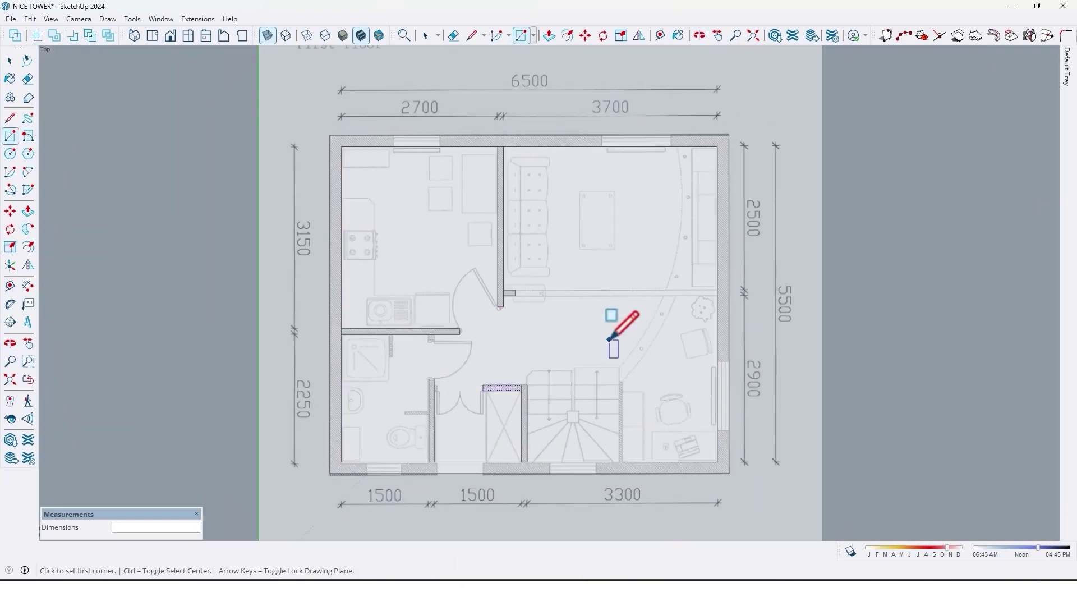
{"action": "middle_click_drag", "start_coordinate": [648, 345], "coordinate": [702, 303], "text": "shift"}
{"action": "scroll", "coordinate": [577, 362], "scroll_direction": "up", "scroll_amount": 3}
{"action": "scroll", "coordinate": [560, 359], "scroll_direction": "up", "scroll_amount": 6}
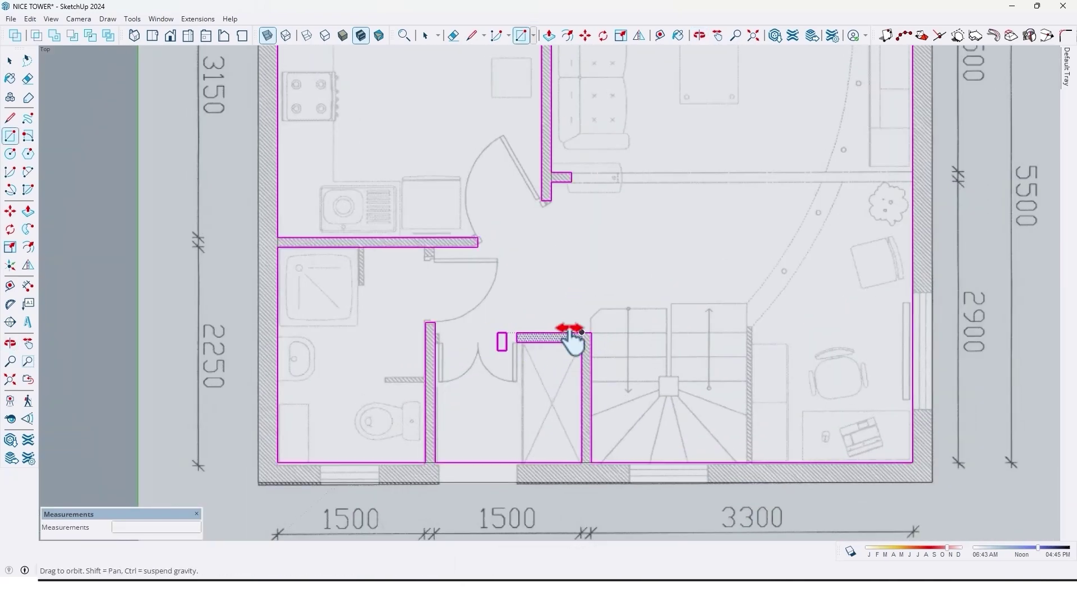
{"action": "scroll", "coordinate": [579, 351], "scroll_direction": "up", "scroll_amount": 1}
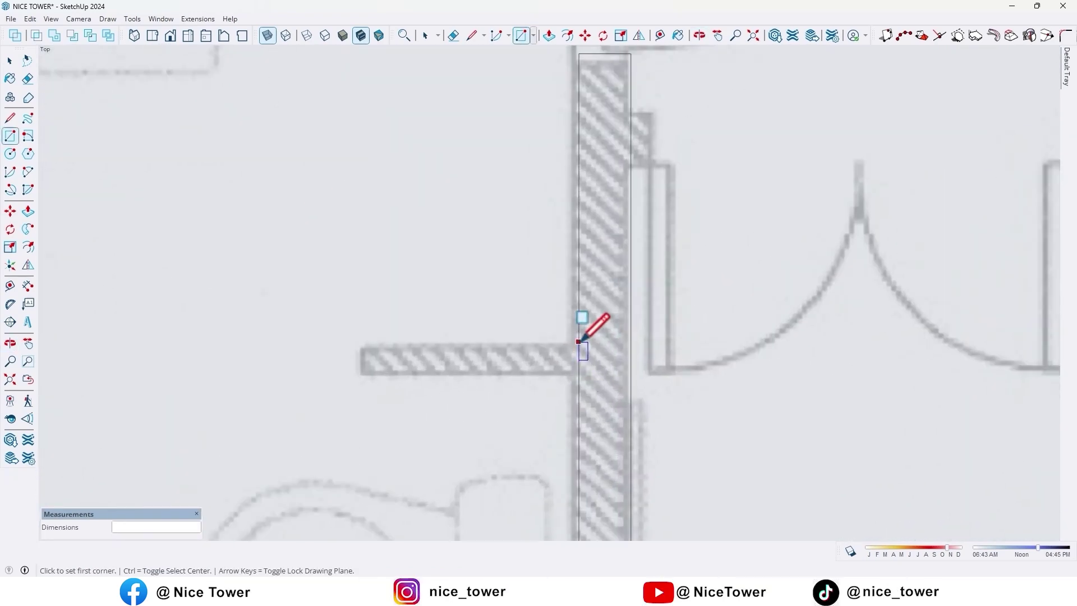
{"action": "left_click", "coordinate": [578, 343]}
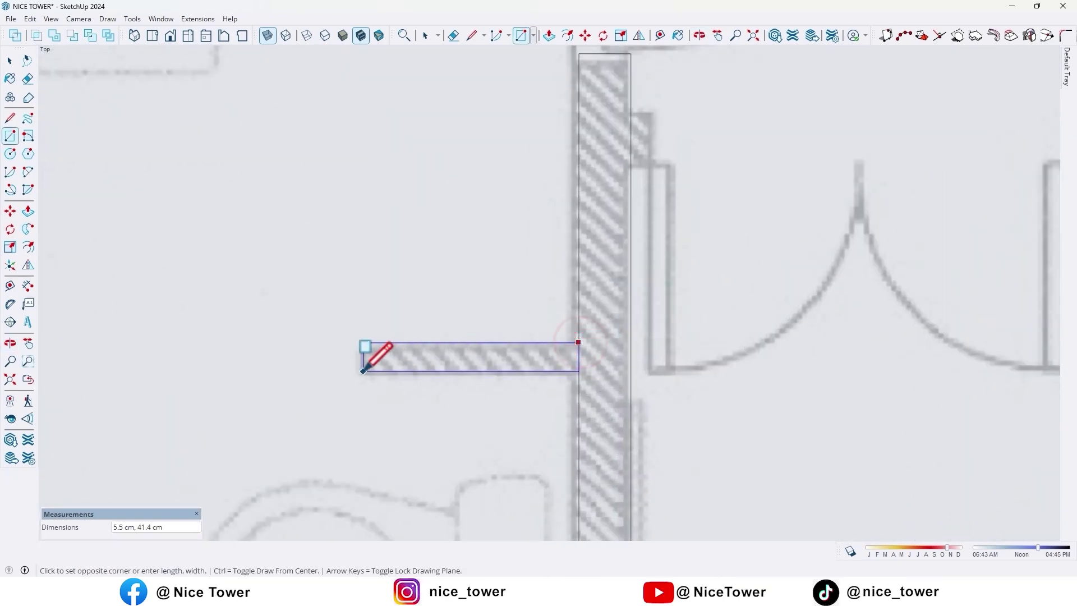
{"action": "type", "text": "7"}
{"action": "key", "text": "Return"}
Draw a rectangle 7 cm thick and about 38 cm long over the partition beside the shower, starting at the kitchen-bathroom wall
{"action": "scroll", "coordinate": [505, 358], "scroll_direction": "down", "scroll_amount": 3}
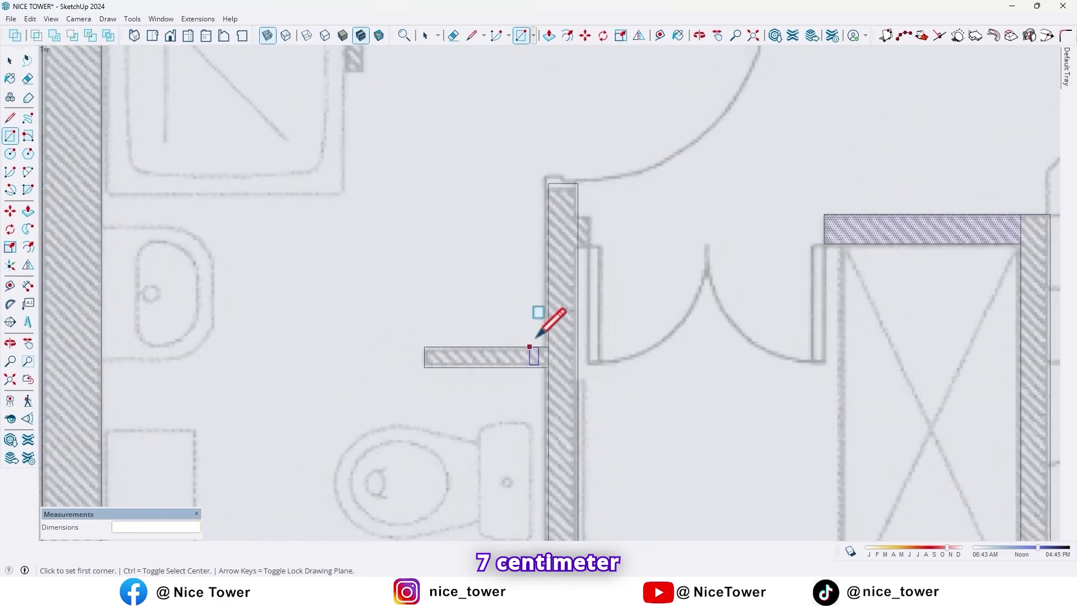
{"action": "middle_click_drag", "start_coordinate": [569, 354], "coordinate": [728, 464], "text": "shift"}
{"action": "scroll", "coordinate": [547, 161], "scroll_direction": "up", "scroll_amount": 3}
{"action": "scroll", "coordinate": [594, 188], "scroll_direction": "up", "scroll_amount": 1}
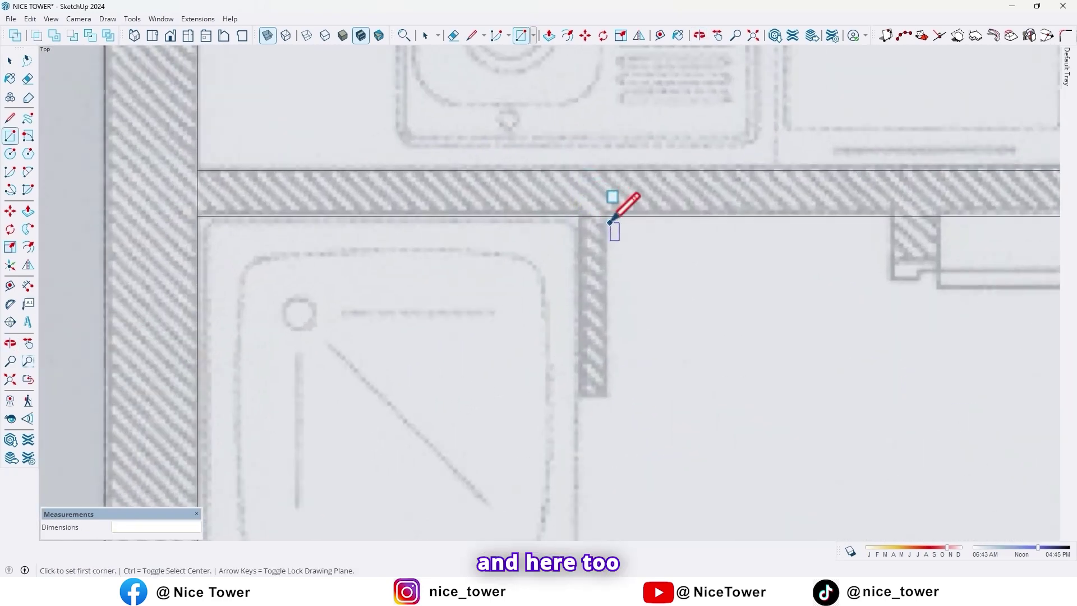
{"action": "left_click", "coordinate": [609, 216]}
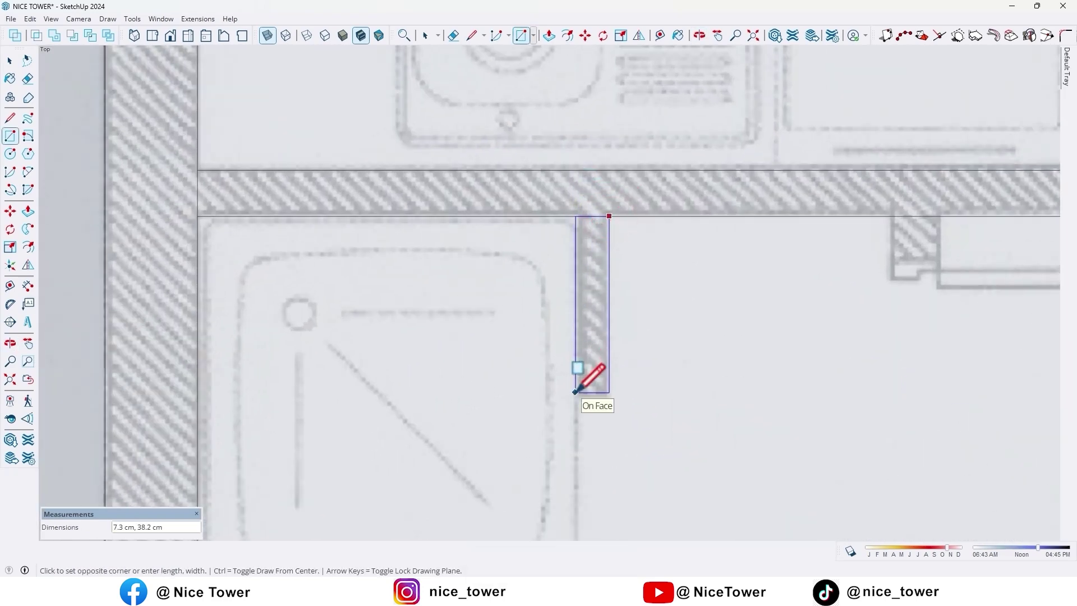
{"action": "left_click", "coordinate": [577, 391]}
{"action": "type", "text": "7"}
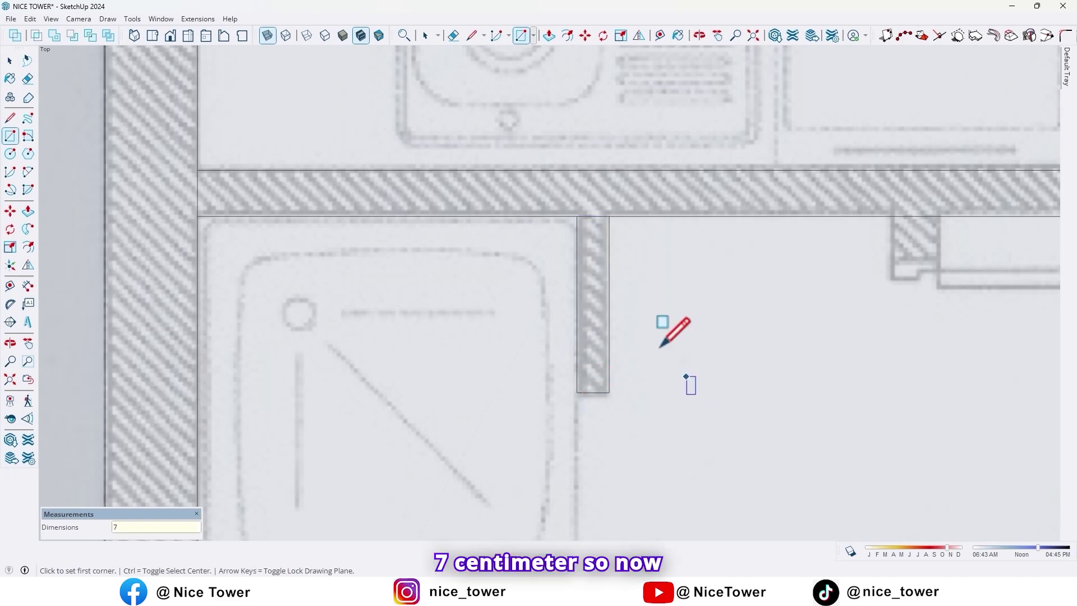
Turn off the X-ray face style to show the traced wall outlines over opaque faces
{"action": "scroll", "coordinate": [661, 347], "scroll_direction": "down", "scroll_amount": 3}
{"action": "middle_click_drag", "start_coordinate": [671, 343], "coordinate": [468, 396], "text": "shift"}
{"action": "key", "text": "space"}
{"action": "scroll", "coordinate": [468, 396], "scroll_direction": "down", "scroll_amount": 3}
{"action": "scroll", "coordinate": [637, 291], "scroll_direction": "down", "scroll_amount": 1}
{"action": "middle_click_drag", "start_coordinate": [637, 291], "coordinate": [525, 239], "text": "shift"}
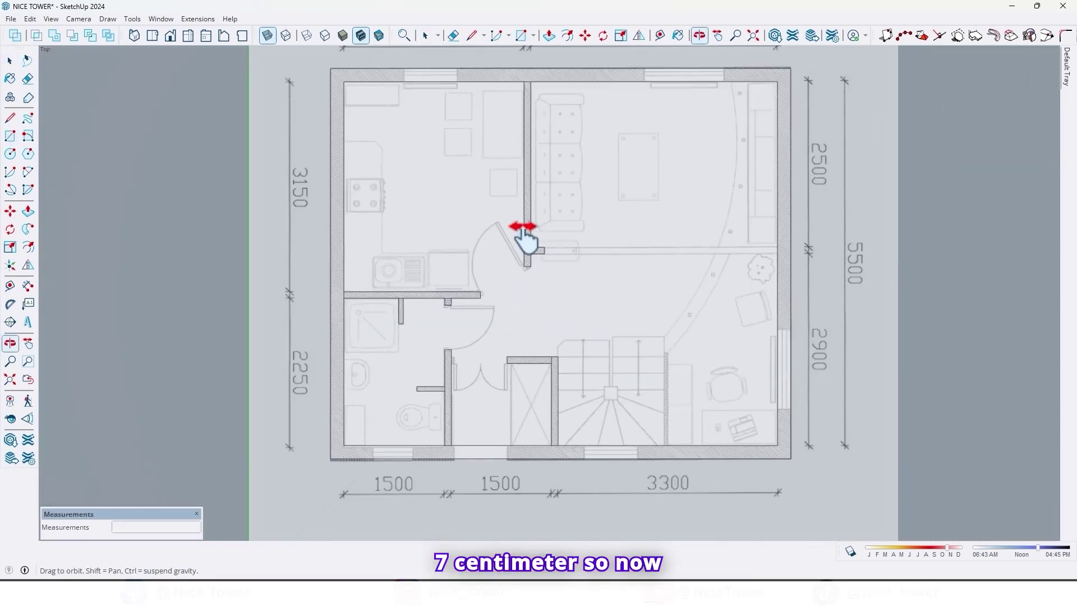
{"action": "key", "text": "space"}
{"action": "scroll", "coordinate": [498, 280], "scroll_direction": "up", "scroll_amount": 2}
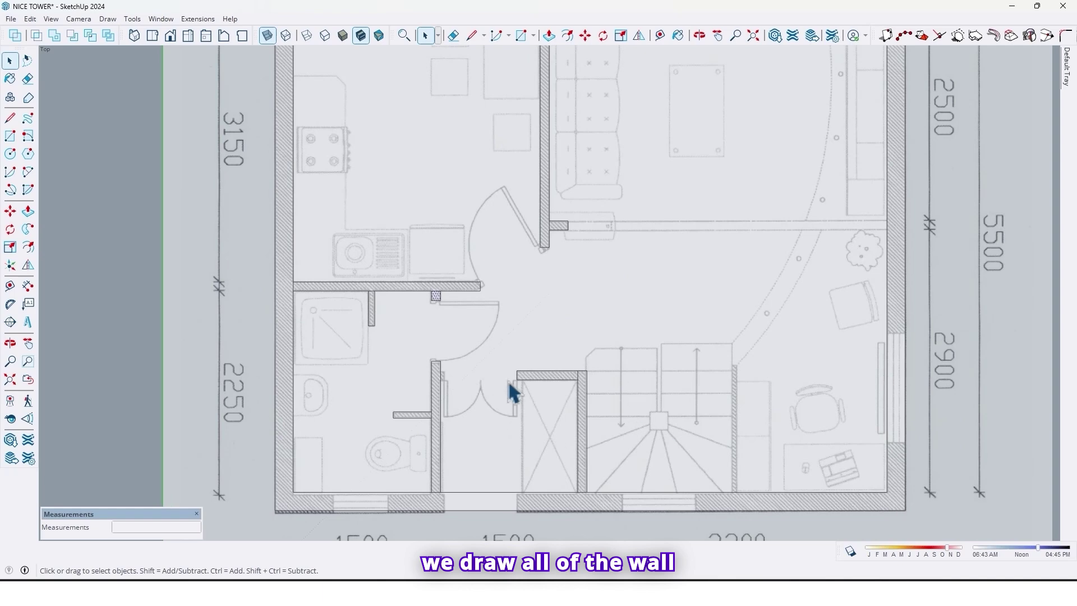
{"action": "left_click", "coordinate": [268, 35]}
{"action": "scroll", "coordinate": [502, 293], "scroll_direction": "down", "scroll_amount": 5}
{"action": "key", "text": "o"}
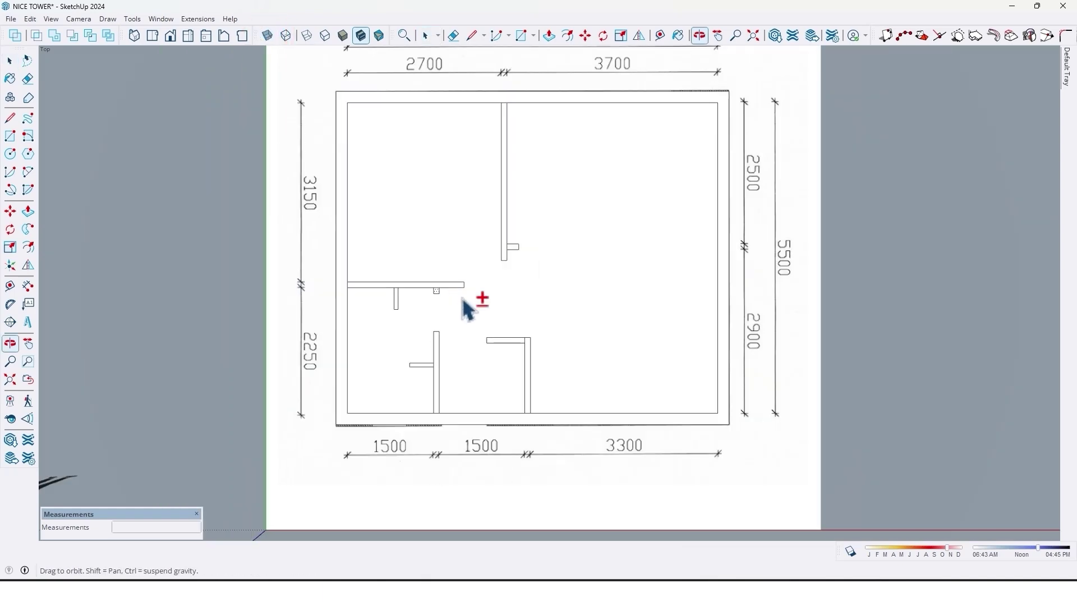
Select the connected wall face with its bounding edges and make it a group
{"action": "key", "text": "space"}
{"action": "scroll", "coordinate": [531, 392], "scroll_direction": "up", "scroll_amount": 2}
{"action": "scroll", "coordinate": [531, 393], "scroll_direction": "down", "scroll_amount": 3}
{"action": "middle_click_drag", "start_coordinate": [522, 400], "coordinate": [462, 244]}
{"action": "scroll", "coordinate": [524, 364], "scroll_direction": "up", "scroll_amount": 3}
{"action": "double_click", "coordinate": [406, 361]}
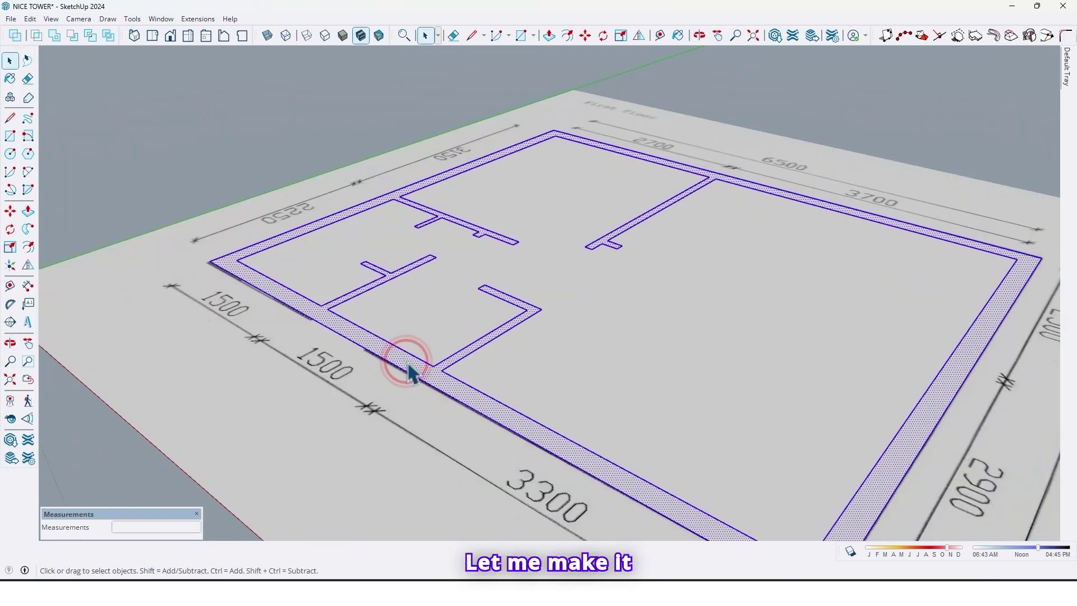
{"action": "right_click", "coordinate": [412, 373]}
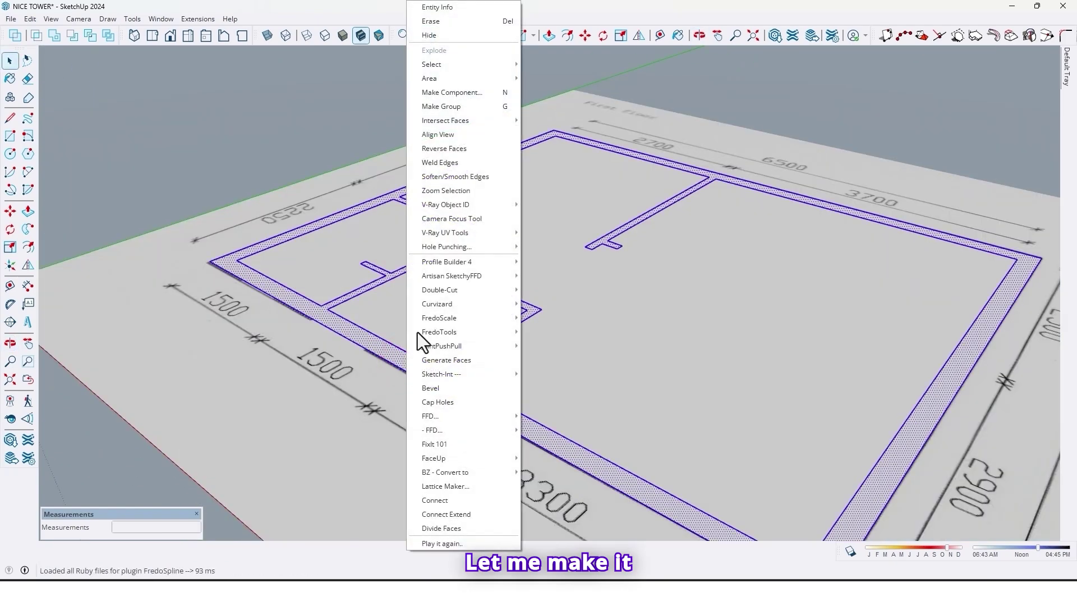
{"action": "left_click", "coordinate": [458, 104]}
Select the floor face inside the traced walls with its bounding edges and make it a group
{"action": "left_click", "coordinate": [570, 375]}
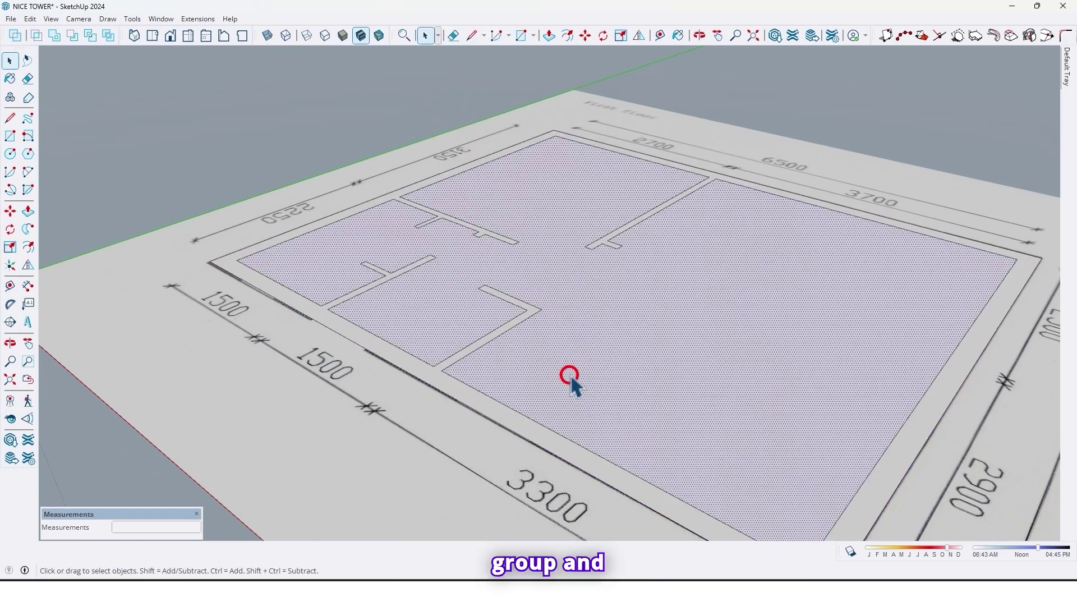
{"action": "double_click", "coordinate": [568, 377]}
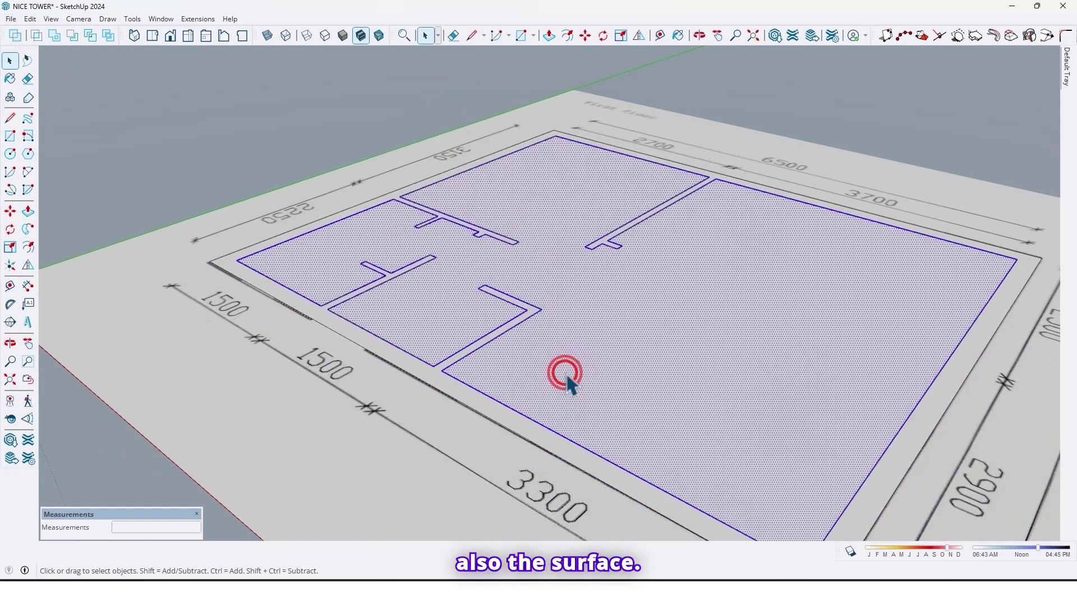
{"action": "right_click", "coordinate": [566, 379]}
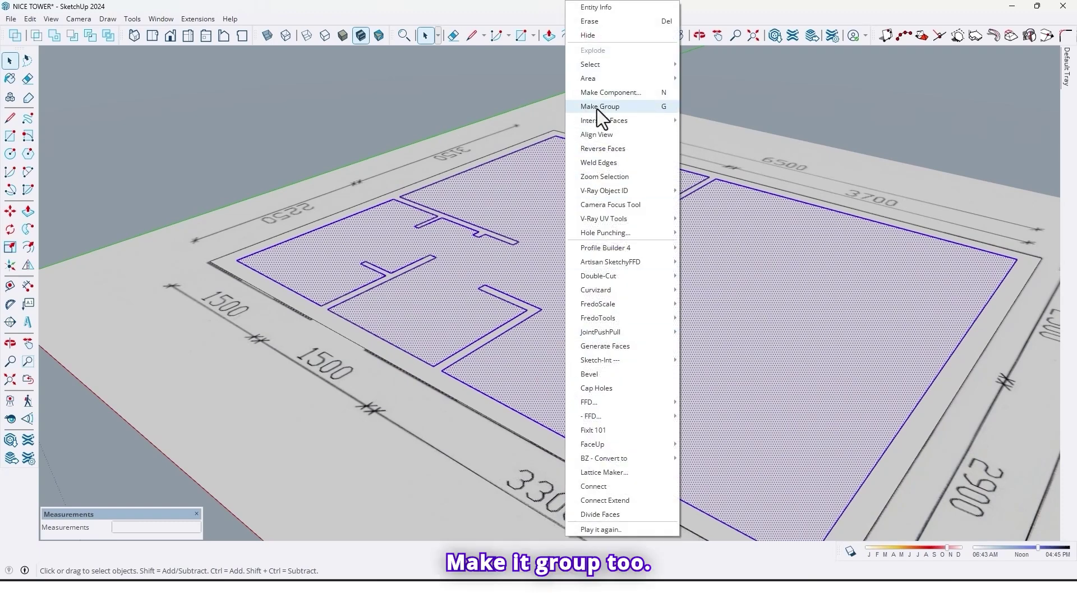
{"action": "left_click", "coordinate": [597, 107]}
{"action": "double_click", "coordinate": [428, 373]}
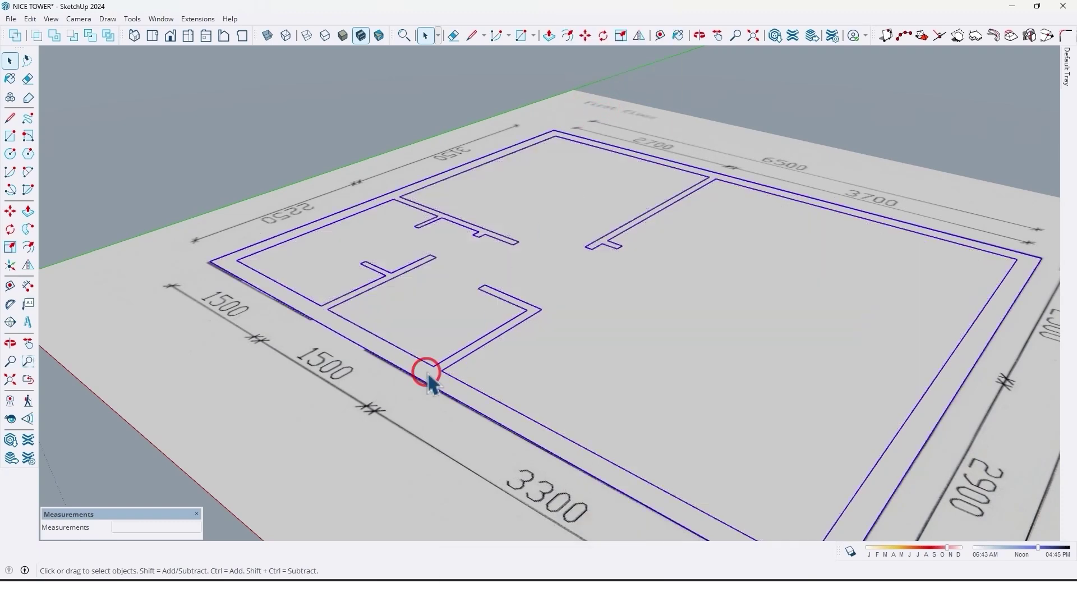
{"action": "left_click", "coordinate": [449, 313]}
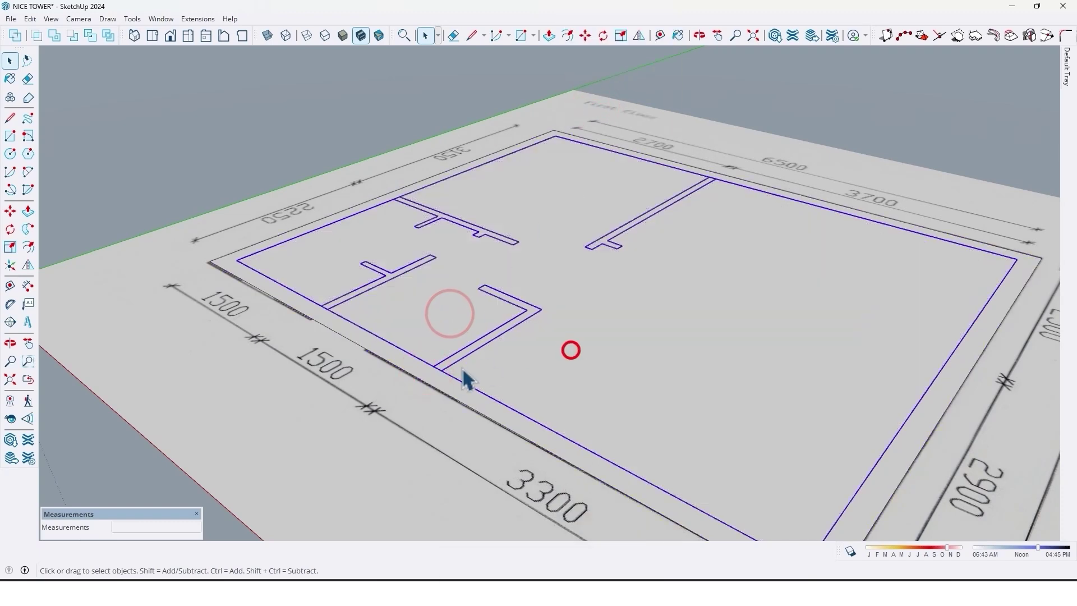
{"action": "double_click", "coordinate": [424, 376]}
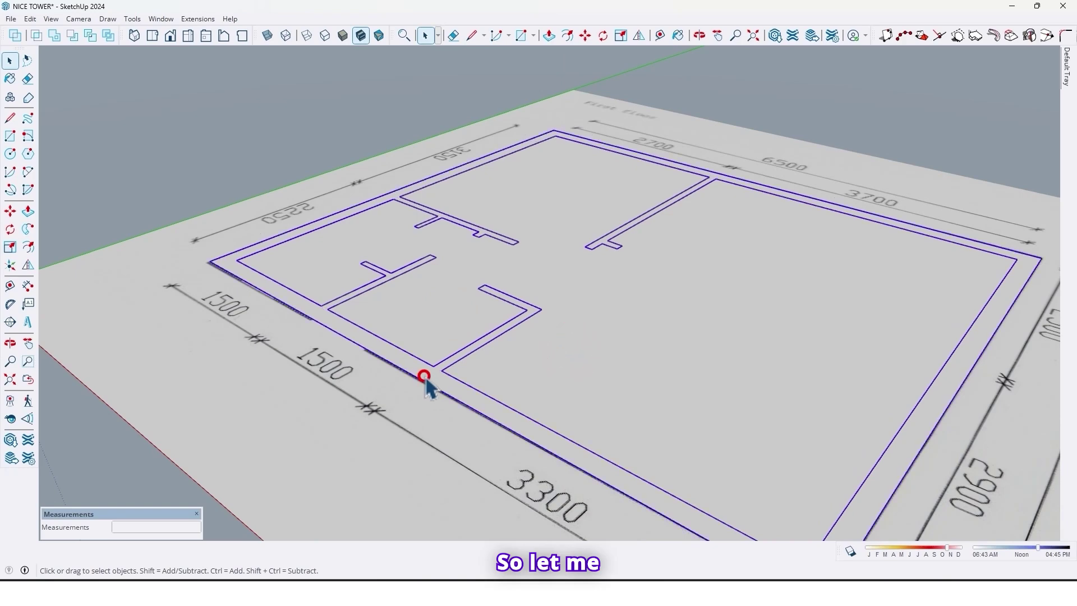
Turn on the X-ray face style to show the floor plan's staircase through the faces
{"action": "left_click", "coordinate": [268, 36]}
{"action": "key", "text": "o"}
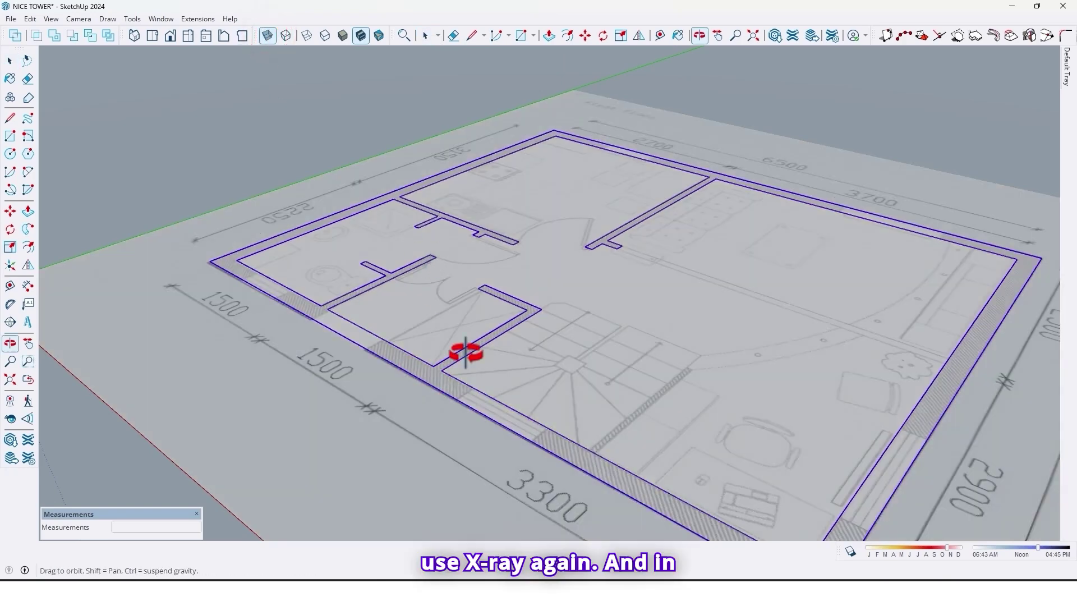
{"action": "middle_click_drag", "start_coordinate": [465, 352], "coordinate": [438, 325]}
{"action": "scroll", "coordinate": [449, 301], "scroll_direction": "up", "scroll_amount": 2}
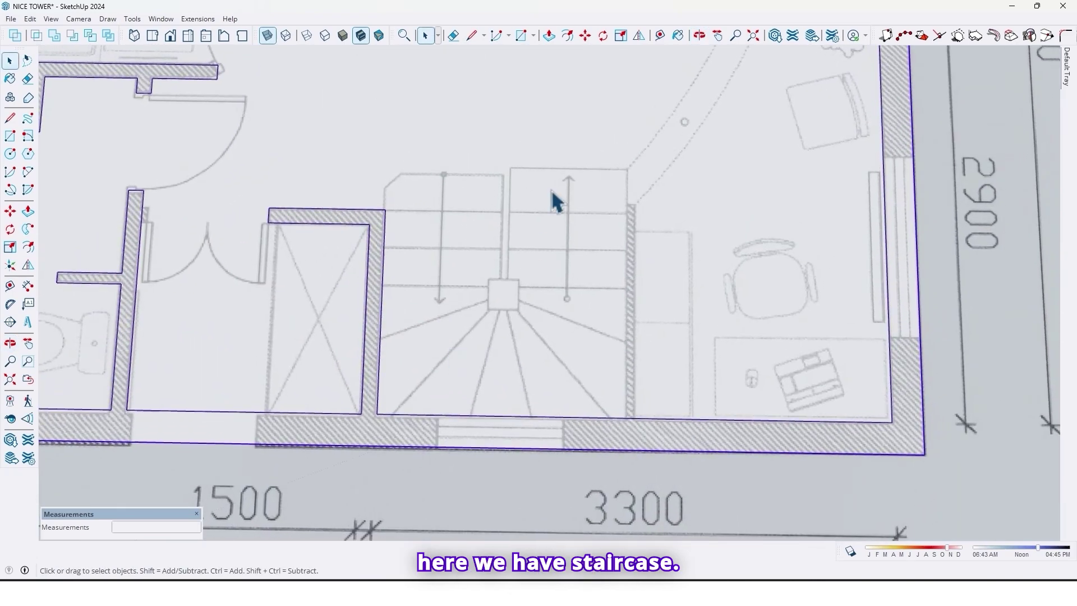
{"action": "scroll", "coordinate": [516, 297], "scroll_direction": "up", "scroll_amount": 2}
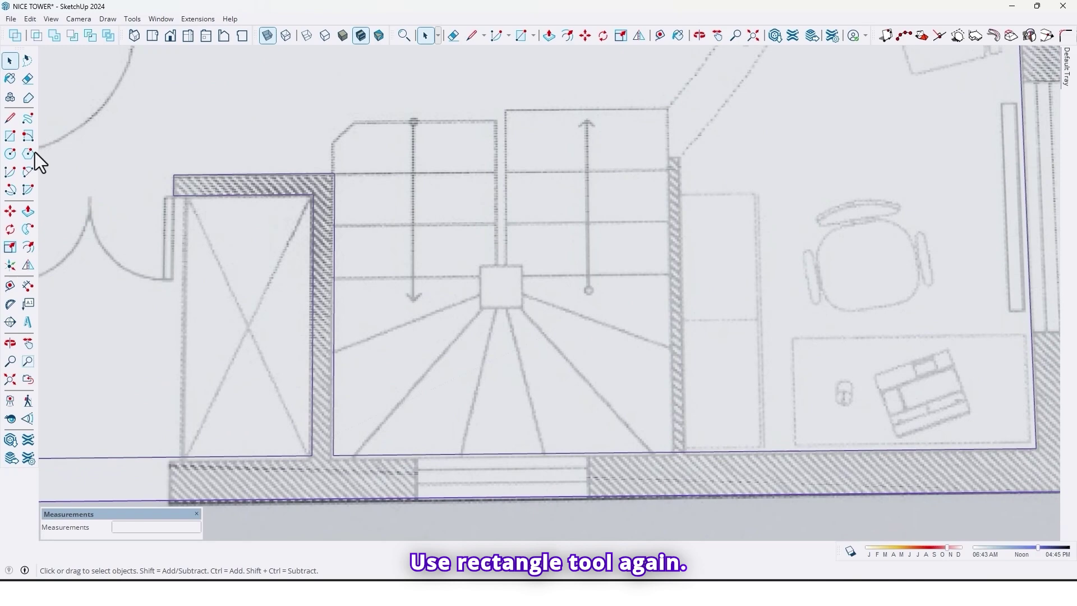
Draw a rectangle about 160 by 163 cm over the staircase, ending at the inner wall corner beside the closet
{"action": "left_click", "coordinate": [10, 136]}
{"action": "scroll", "coordinate": [673, 101], "scroll_direction": "up", "scroll_amount": 4}
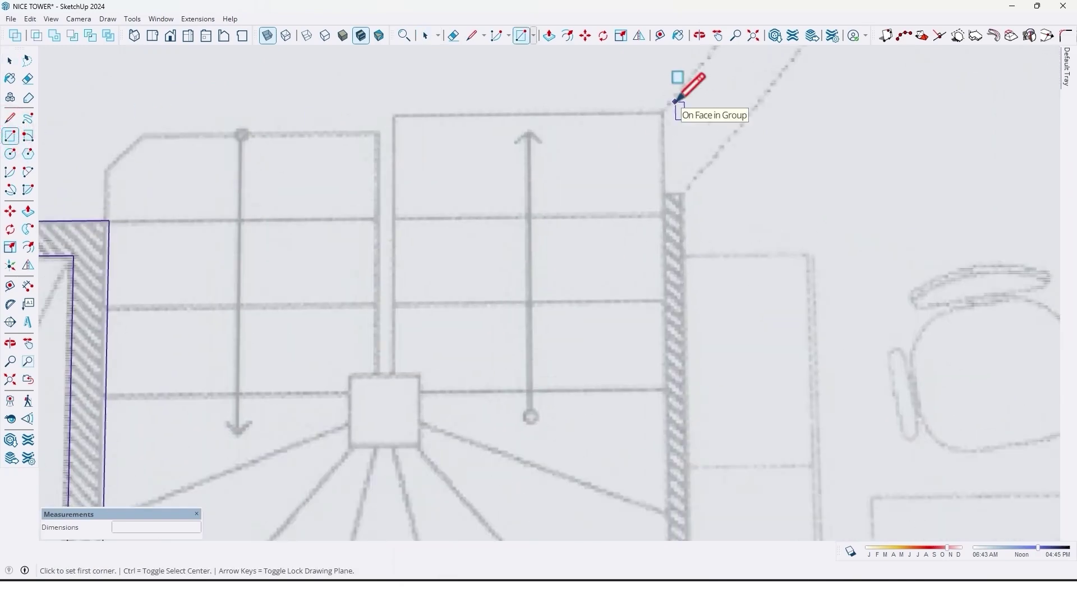
{"action": "left_click", "coordinate": [658, 118]}
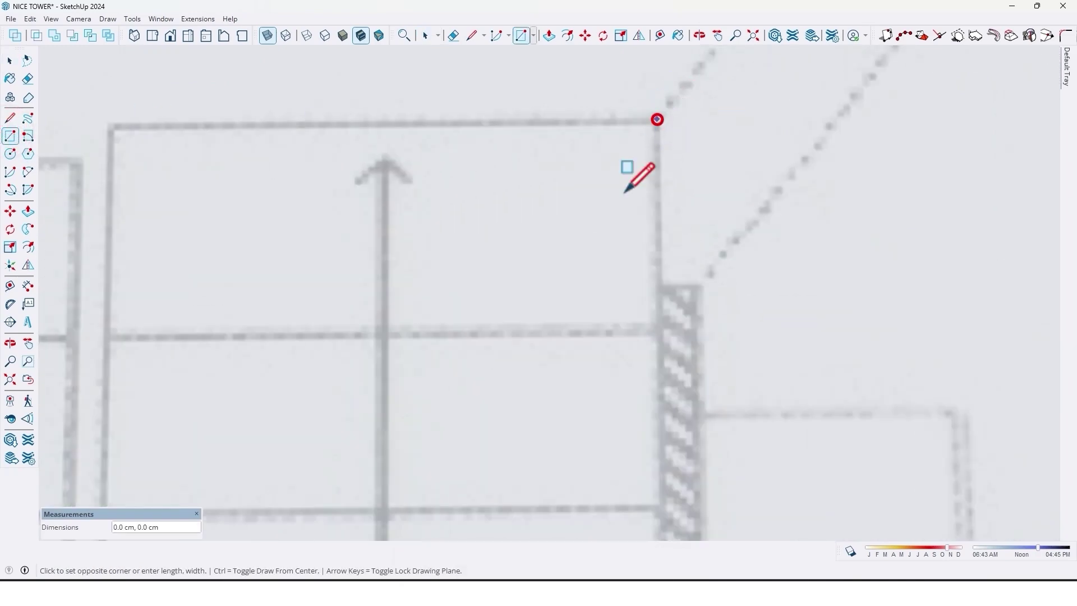
{"action": "scroll", "coordinate": [553, 212], "scroll_direction": "down", "scroll_amount": 3}
{"action": "middle_click_drag", "start_coordinate": [450, 291], "coordinate": [516, 206], "text": "shift"}
{"action": "scroll", "coordinate": [351, 312], "scroll_direction": "down", "scroll_amount": 2}
{"action": "middle_click_drag", "start_coordinate": [351, 313], "coordinate": [550, 186], "text": "shift"}
{"action": "scroll", "coordinate": [420, 365], "scroll_direction": "down", "scroll_amount": 2}
{"action": "scroll", "coordinate": [418, 372], "scroll_direction": "up", "scroll_amount": 3}
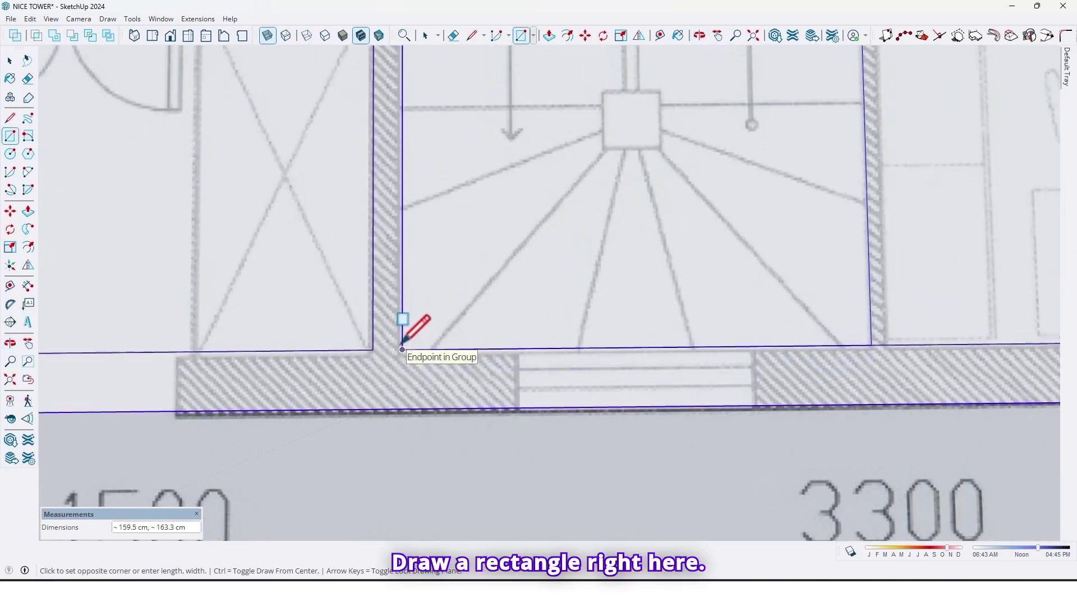
{"action": "left_click", "coordinate": [402, 349]}
{"action": "scroll", "coordinate": [572, 329], "scroll_direction": "down", "scroll_amount": 4}
{"action": "scroll", "coordinate": [593, 305], "scroll_direction": "up", "scroll_amount": 5}
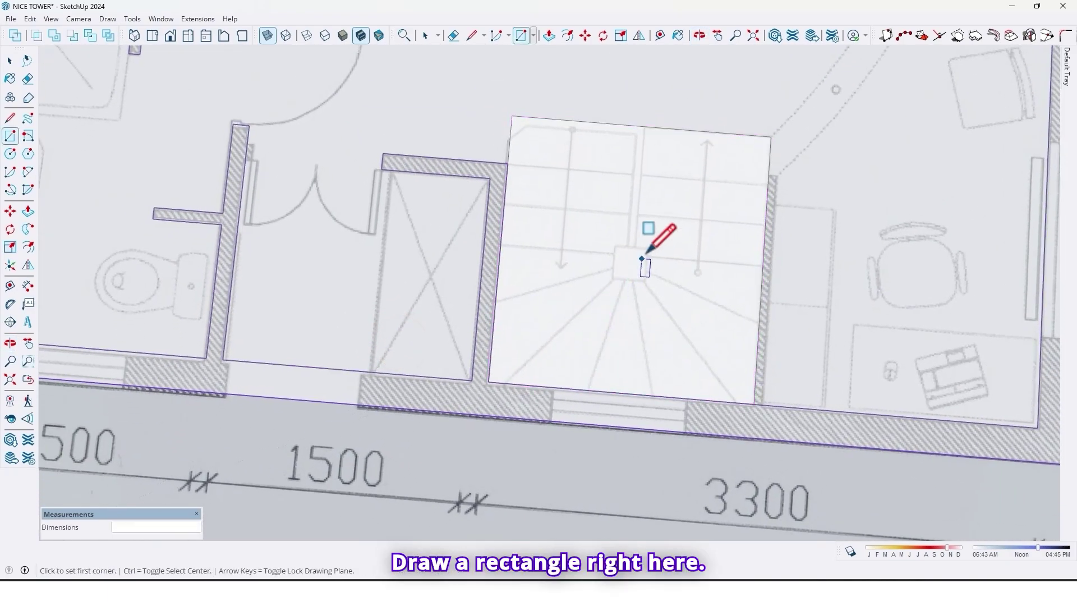
Split the staircase rectangle into two halves with a line from the midpoint of its open edge to the outer-wall edge
{"action": "key", "text": "space"}
{"action": "left_click", "coordinate": [616, 246]}
{"action": "scroll", "coordinate": [616, 247], "scroll_direction": "down", "scroll_amount": 3}
{"action": "scroll", "coordinate": [617, 243], "scroll_direction": "up", "scroll_amount": 4}
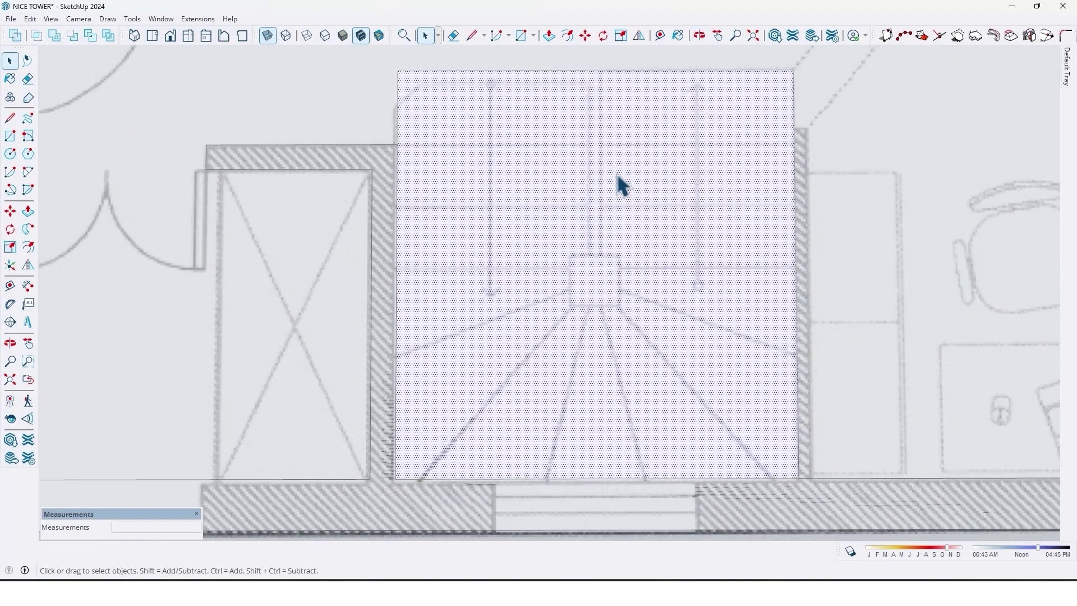
{"action": "middle_click_drag", "start_coordinate": [621, 185], "coordinate": [609, 218]}
{"action": "key", "text": "l"}
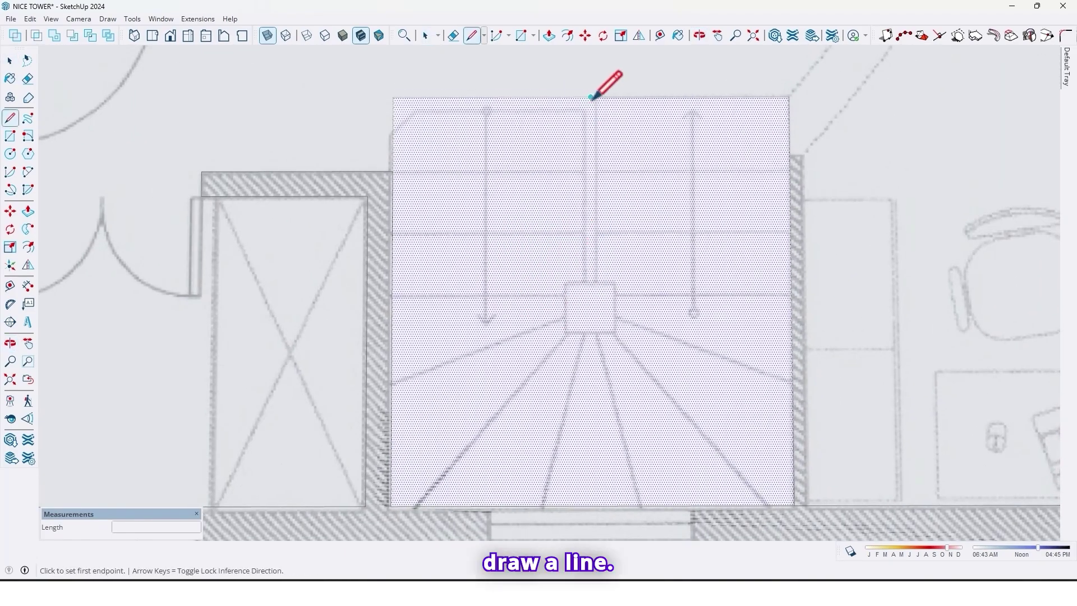
{"action": "left_click", "coordinate": [591, 99]}
{"action": "middle_click_drag", "start_coordinate": [591, 317], "coordinate": [592, 239], "text": "shift"}
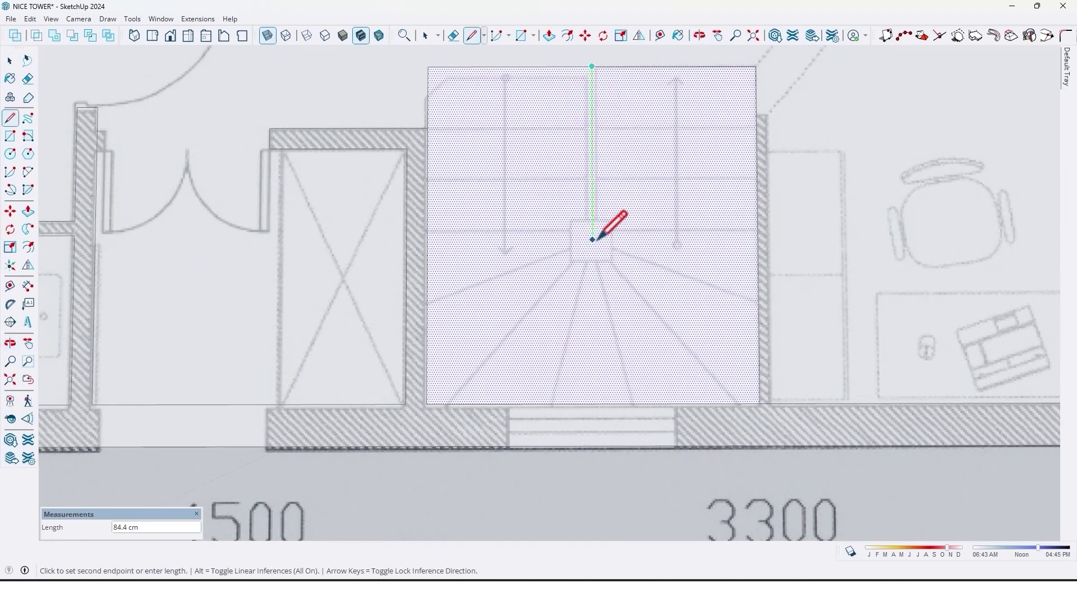
{"action": "left_click", "coordinate": [592, 403]}
{"action": "scroll", "coordinate": [697, 320], "scroll_direction": "down", "scroll_amount": 3}
{"action": "middle_click_drag", "start_coordinate": [697, 320], "coordinate": [312, 276]}
{"action": "middle_click_drag", "start_coordinate": [562, 314], "coordinate": [563, 233]}
{"action": "scroll", "coordinate": [562, 233], "scroll_direction": "down", "scroll_amount": 2}
{"action": "key", "text": "space"}
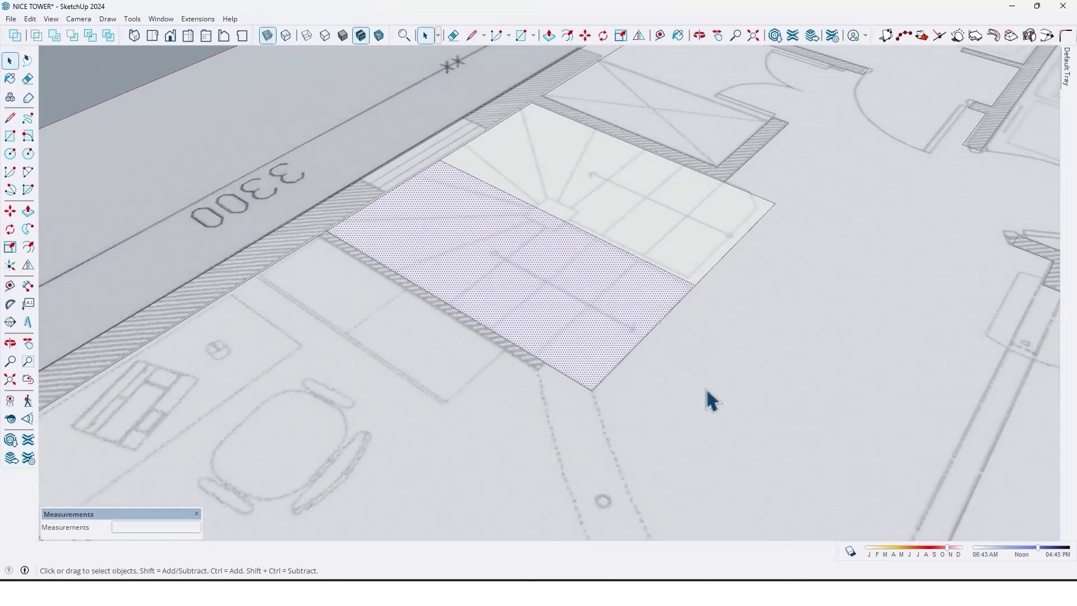
{"action": "left_click", "coordinate": [707, 389]}
{"action": "scroll", "coordinate": [708, 388], "scroll_direction": "down", "scroll_amount": 2}
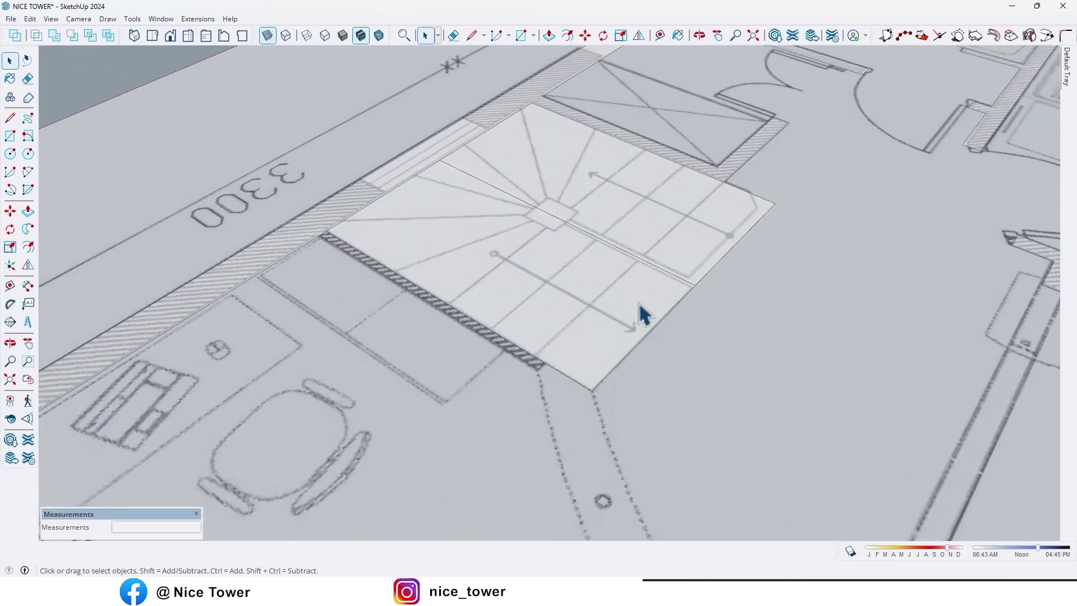
Draw a line about 75 cm long on the green axis along the flight's inner edge, from the stair front to the square post
{"action": "scroll", "coordinate": [641, 312], "scroll_direction": "up", "scroll_amount": 3}
{"action": "middle_click_drag", "start_coordinate": [642, 312], "coordinate": [609, 264]}
{"action": "left_click", "coordinate": [12, 122]}
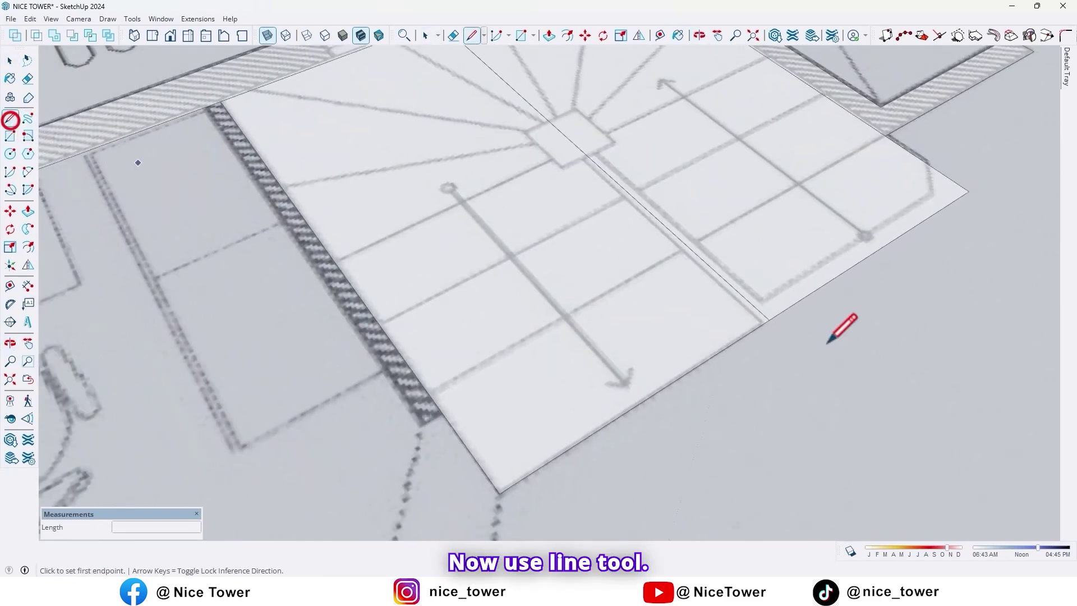
{"action": "scroll", "coordinate": [774, 303], "scroll_direction": "up", "scroll_amount": 6}
{"action": "left_click", "coordinate": [766, 396]}
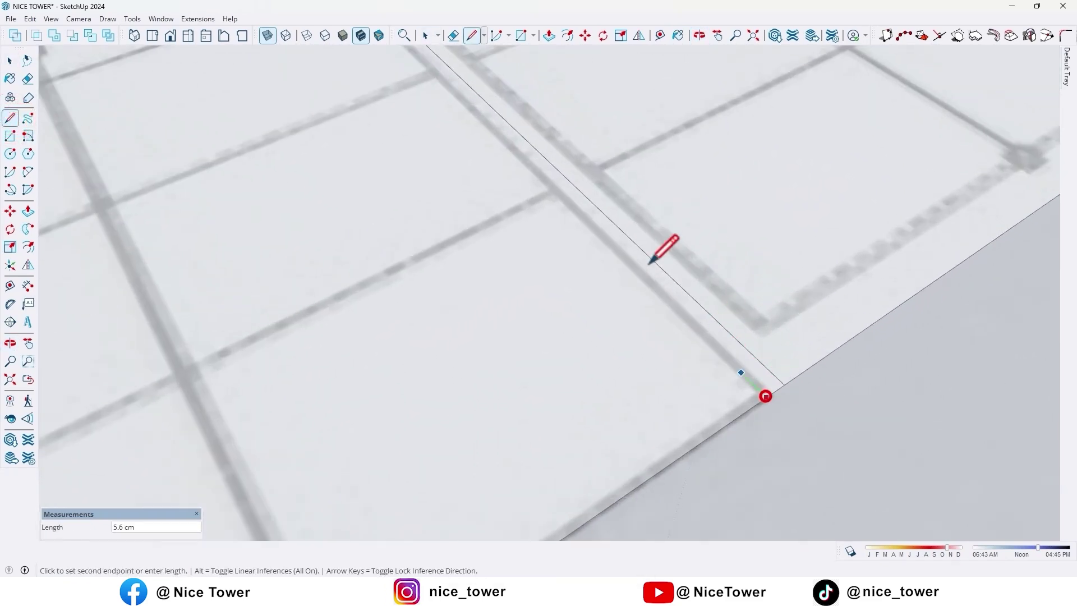
{"action": "middle_click_drag", "start_coordinate": [653, 252], "coordinate": [653, 344]}
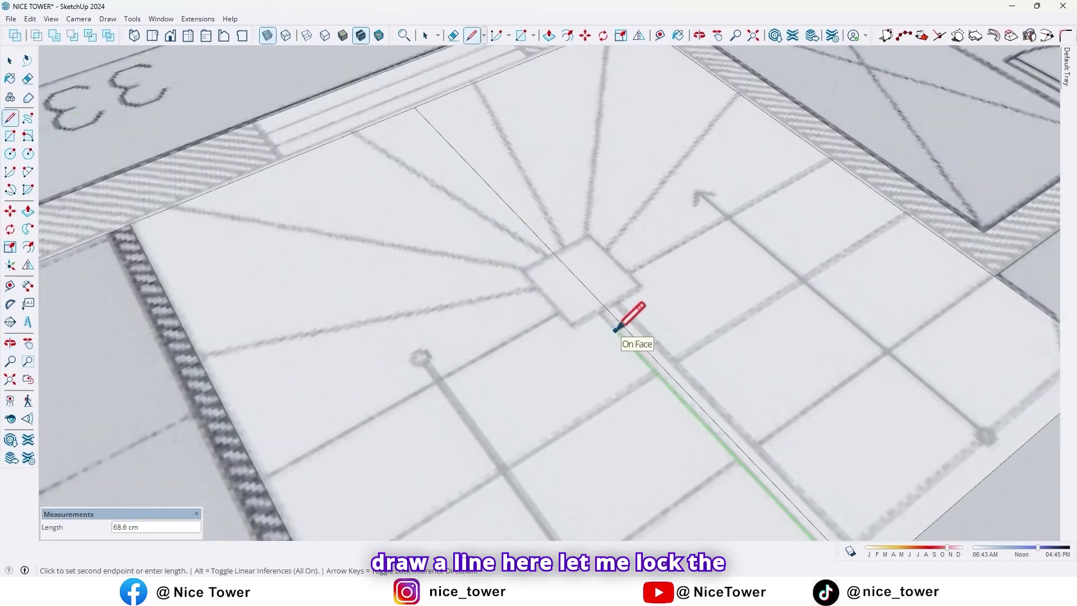
{"action": "scroll", "coordinate": [615, 331], "scroll_direction": "up", "scroll_amount": 4}
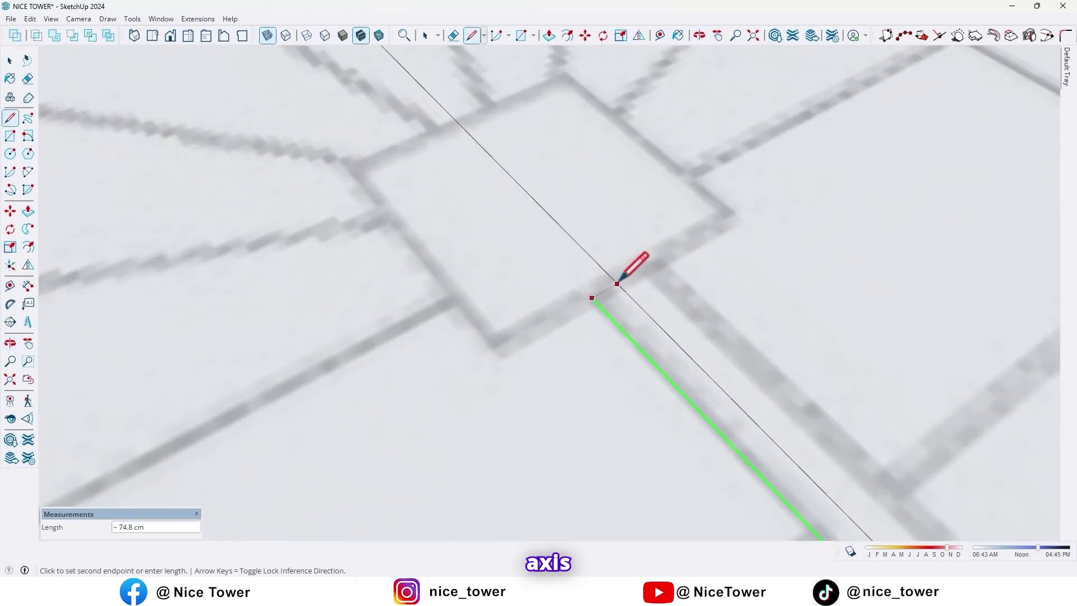
{"action": "left_click", "coordinate": [618, 285]}
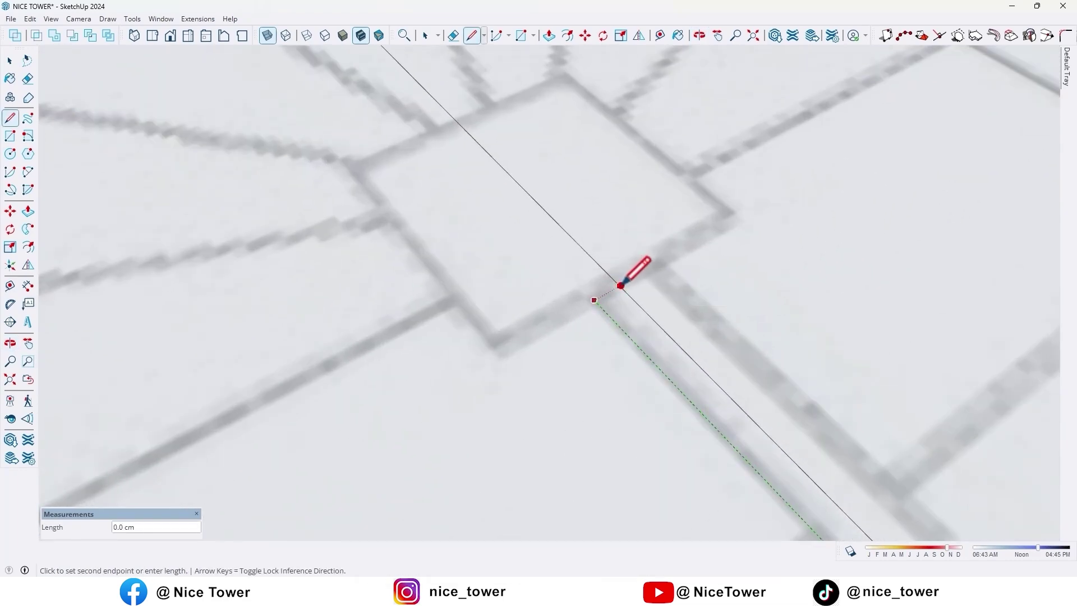
Trace the half of the square centre post on the desk side with lines ending at the staircase's middle line
{"action": "left_click", "coordinate": [499, 350]}
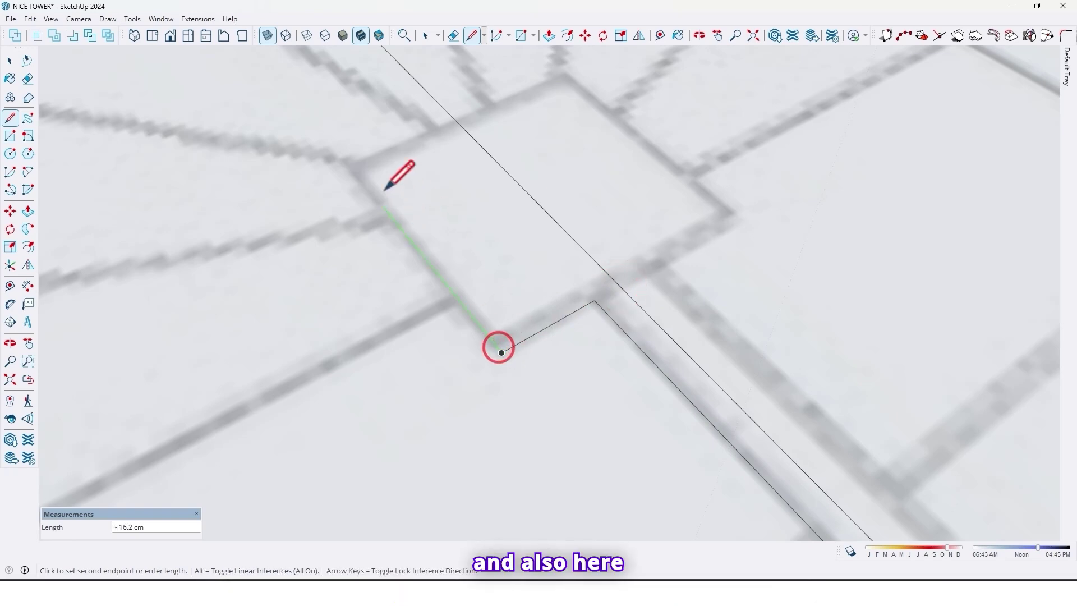
{"action": "left_click", "coordinate": [453, 117]}
{"action": "left_click", "coordinate": [453, 117]}
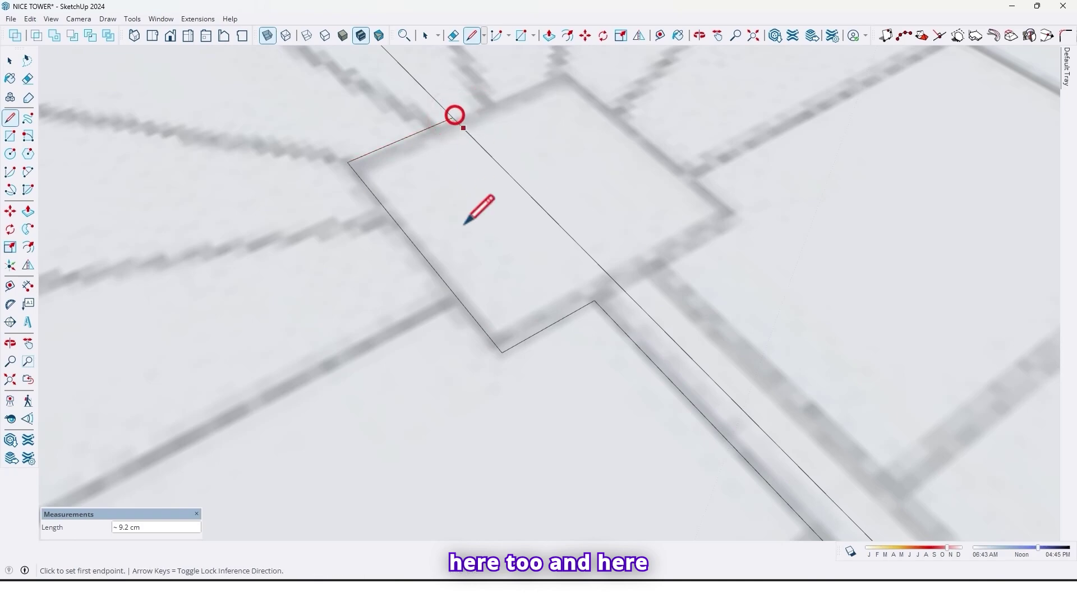
{"action": "scroll", "coordinate": [466, 224], "scroll_direction": "down", "scroll_amount": 5}
{"action": "key", "text": "space"}
{"action": "middle_click_drag", "start_coordinate": [526, 262], "coordinate": [722, 308]}
{"action": "scroll", "coordinate": [694, 328], "scroll_direction": "down", "scroll_amount": 2}
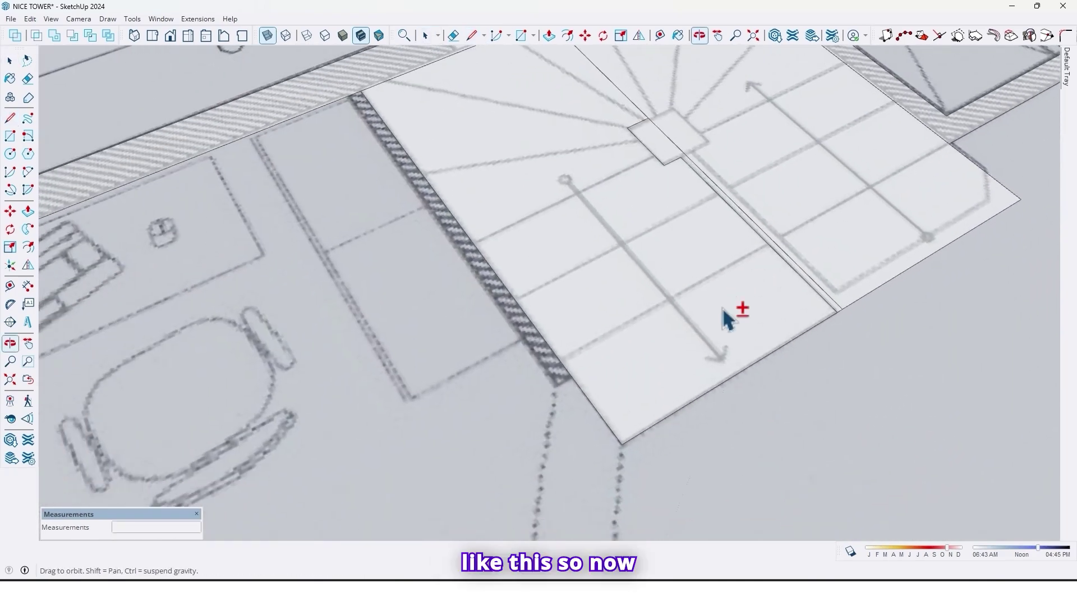
Draw a line over the first straight tread division, from the desk-side partition to the flight's inner edge
{"action": "scroll", "coordinate": [662, 319], "scroll_direction": "up", "scroll_amount": 3}
{"action": "middle_click_drag", "start_coordinate": [622, 325], "coordinate": [527, 348], "text": "shift"}
{"action": "scroll", "coordinate": [527, 348], "scroll_direction": "down", "scroll_amount": 1}
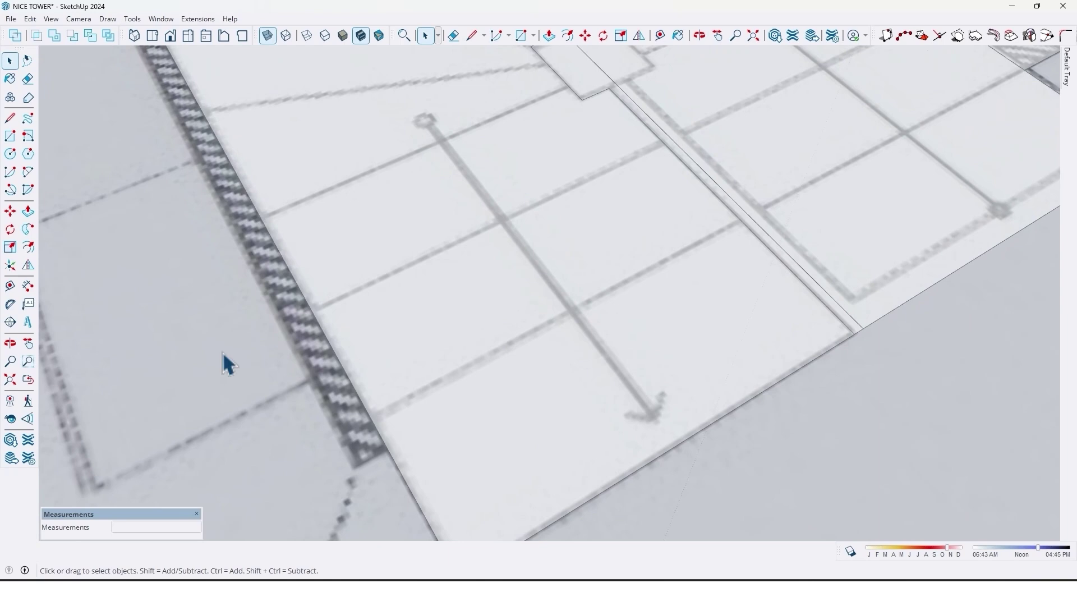
{"action": "left_click", "coordinate": [11, 119]}
{"action": "scroll", "coordinate": [375, 415], "scroll_direction": "up", "scroll_amount": 3}
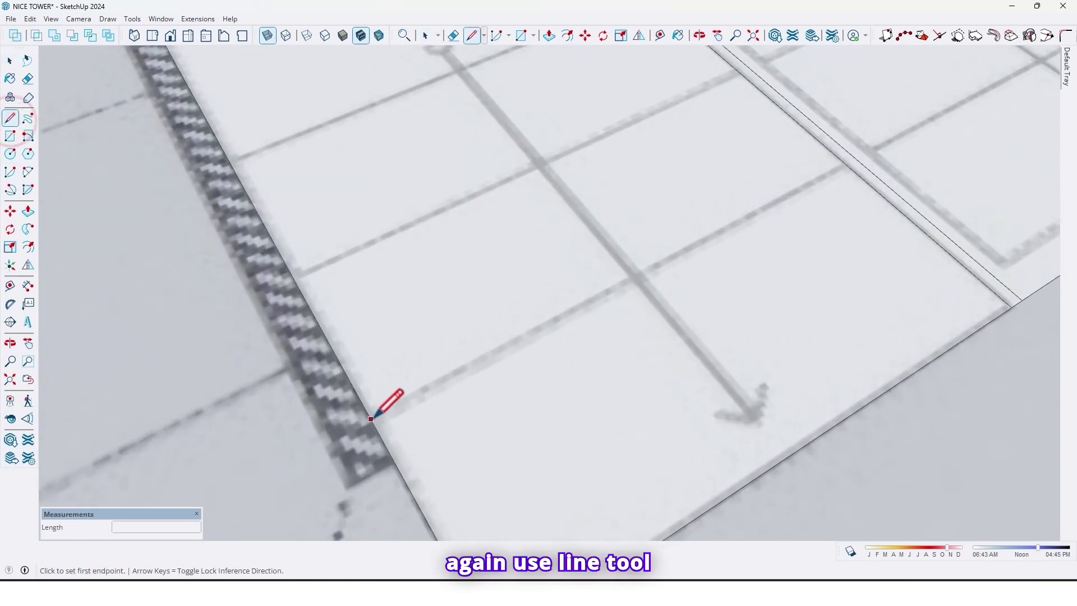
{"action": "left_click", "coordinate": [373, 421]}
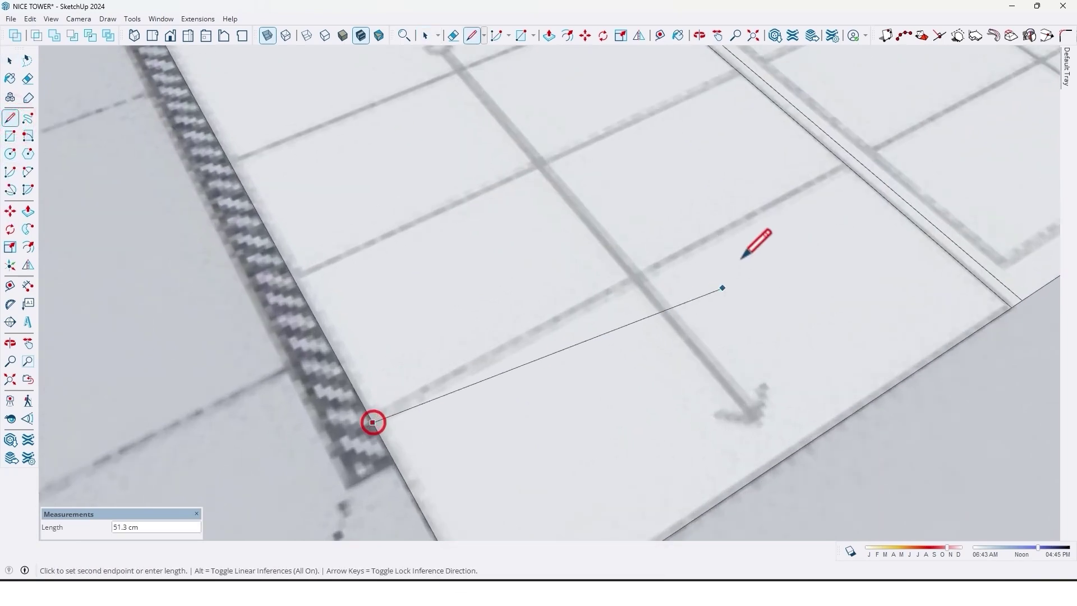
{"action": "left_click", "coordinate": [849, 167]}
Draw lines over the next two straight tread divisions, the last one running from the centre post to the desk-side partition
{"action": "scroll", "coordinate": [507, 361], "scroll_direction": "down", "scroll_amount": 3}
{"action": "middle_click_drag", "start_coordinate": [507, 362], "coordinate": [640, 364], "text": "shift"}
{"action": "scroll", "coordinate": [527, 332], "scroll_direction": "up", "scroll_amount": 4}
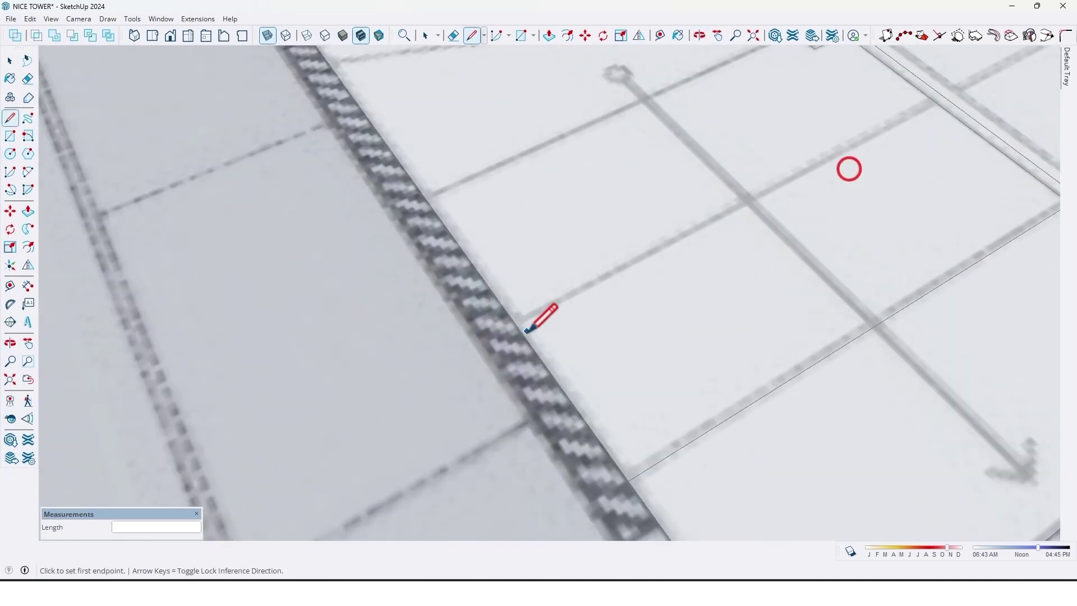
{"action": "left_click", "coordinate": [504, 314]}
{"action": "middle_click_drag", "start_coordinate": [507, 314], "coordinate": [562, 284], "text": "shift"}
{"action": "scroll", "coordinate": [785, 169], "scroll_direction": "down", "scroll_amount": 2}
{"action": "middle_click_drag", "start_coordinate": [947, 85], "coordinate": [649, 221], "text": "shift"}
{"action": "left_click", "coordinate": [649, 220]}
{"action": "scroll", "coordinate": [564, 161], "scroll_direction": "up", "scroll_amount": 2}
{"action": "middle_click_drag", "start_coordinate": [564, 161], "coordinate": [660, 227], "text": "shift"}
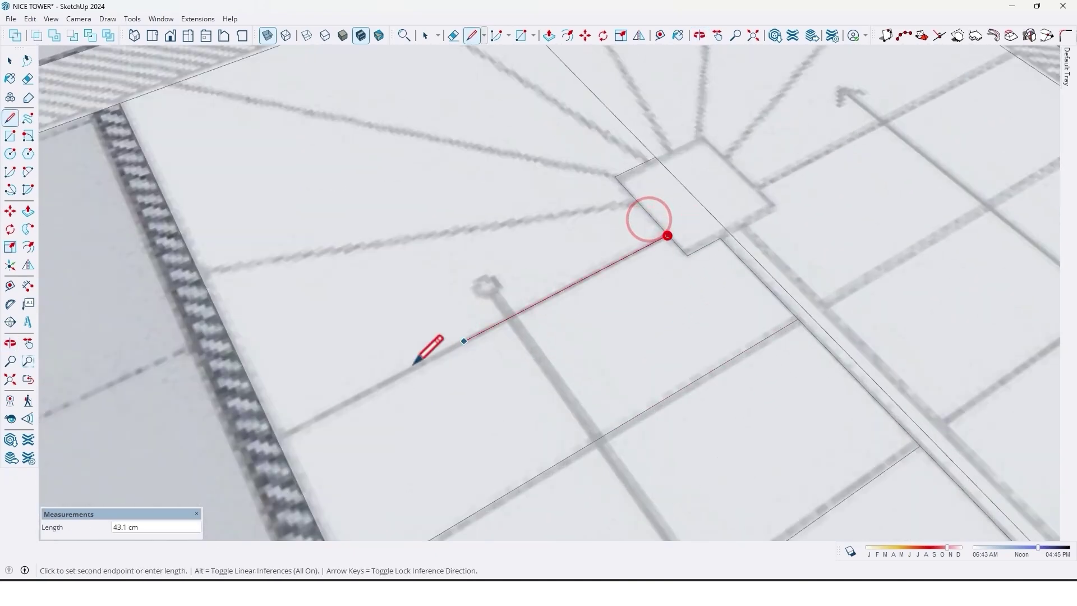
{"action": "left_click", "coordinate": [277, 436]}
Draw lines over the first two winder divisions, from the centre post to the partition and to the outer wall
{"action": "scroll", "coordinate": [411, 325], "scroll_direction": "up", "scroll_amount": 2}
{"action": "middle_click_drag", "start_coordinate": [411, 324], "coordinate": [411, 499], "text": "shift"}
{"action": "left_click", "coordinate": [722, 323]}
{"action": "scroll", "coordinate": [465, 376], "scroll_direction": "down", "scroll_amount": 2}
{"action": "middle_click_drag", "start_coordinate": [246, 412], "coordinate": [490, 404], "text": "shift"}
{"action": "left_click", "coordinate": [485, 403]}
{"action": "middle_click_drag", "start_coordinate": [782, 319], "coordinate": [810, 413], "text": "shift"}
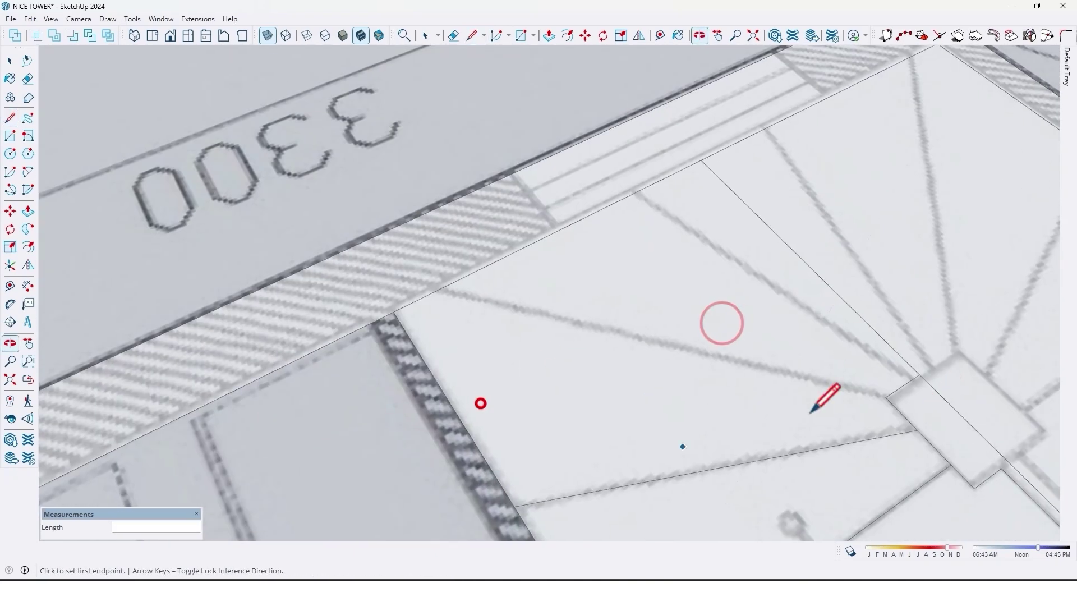
{"action": "left_click", "coordinate": [889, 396]}
{"action": "left_click", "coordinate": [439, 290]}
Draw a line about 70 cm long over the third winder division, from the centre post to the outer wall
{"action": "scroll", "coordinate": [885, 380], "scroll_direction": "down", "scroll_amount": 1}
{"action": "middle_click_drag", "start_coordinate": [884, 380], "coordinate": [708, 399], "text": "shift"}
{"action": "left_click", "coordinate": [720, 397]}
{"action": "scroll", "coordinate": [503, 228], "scroll_direction": "up", "scroll_amount": 4}
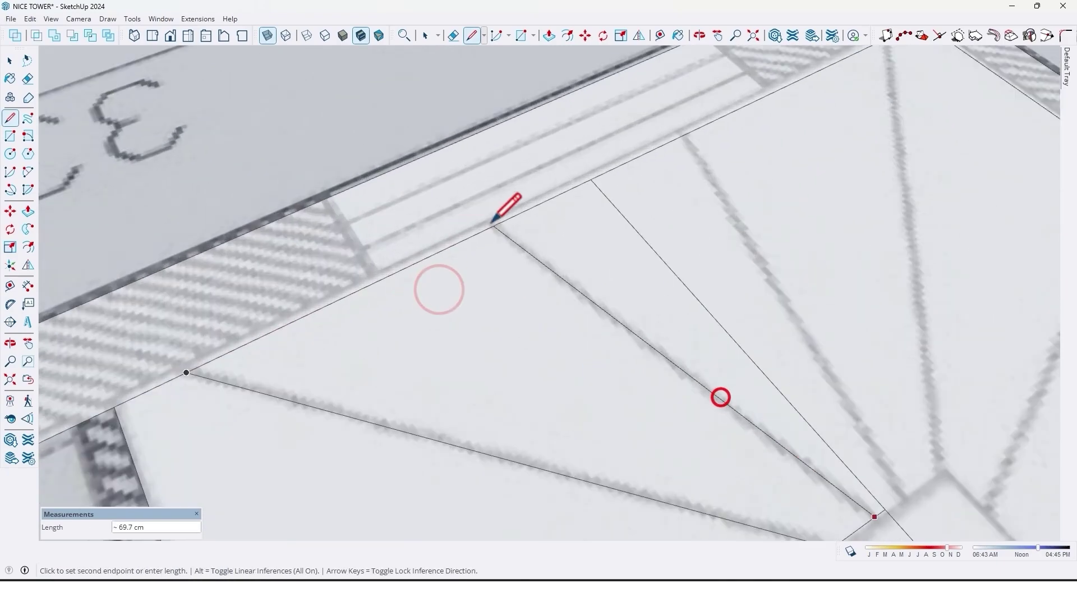
{"action": "left_click", "coordinate": [492, 224]}
{"action": "scroll", "coordinate": [492, 224], "scroll_direction": "down", "scroll_amount": 5}
{"action": "middle_click_drag", "start_coordinate": [493, 224], "coordinate": [572, 303]}
Mirror a copy of the seven traced tread faces of the desk-side half onto the opposite half of the staircase, using the red plane
{"action": "key", "text": "space"}
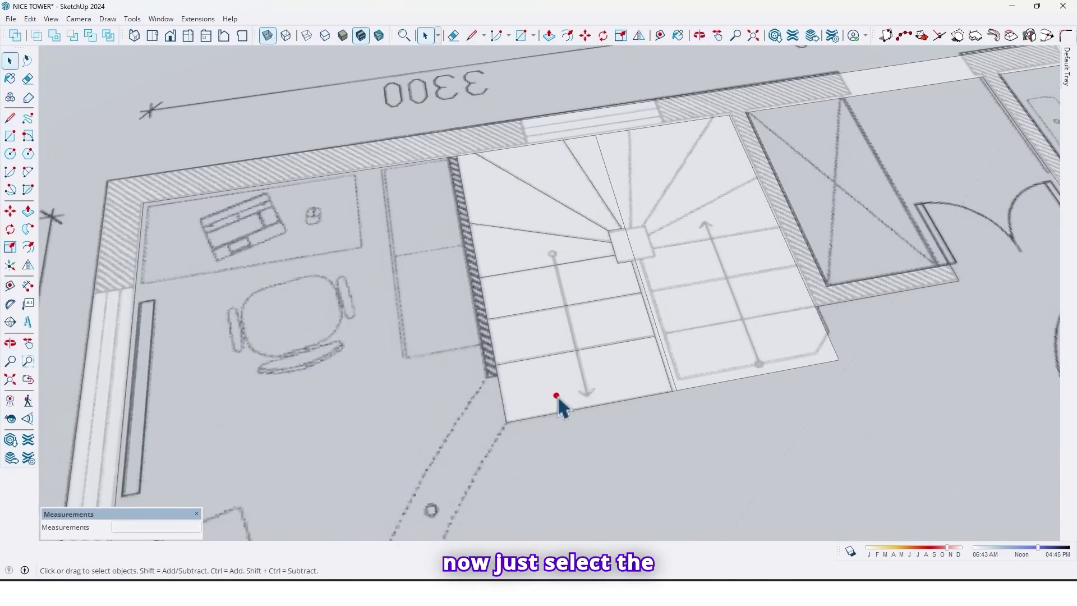
{"action": "left_click", "coordinate": [555, 393], "text": "ctrl"}
{"action": "left_click", "coordinate": [536, 343], "text": "ctrl"}
{"action": "left_click", "coordinate": [536, 291], "text": "ctrl"}
{"action": "left_click", "coordinate": [528, 245], "text": "ctrl"}
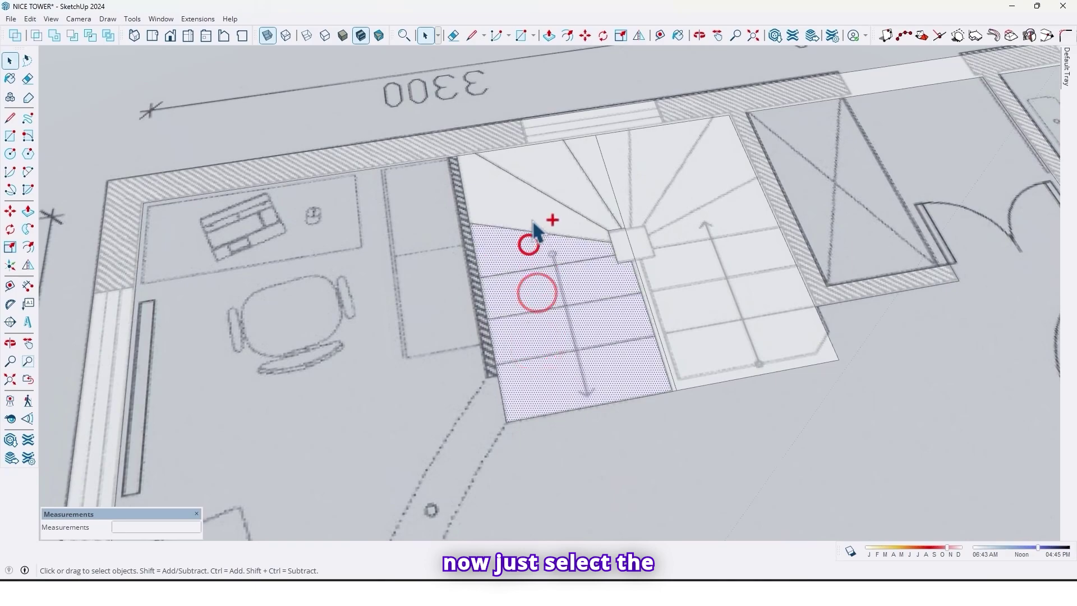
{"action": "left_click", "coordinate": [533, 214], "text": "ctrl"}
{"action": "left_click", "coordinate": [560, 175], "text": "ctrl"}
{"action": "left_click", "coordinate": [589, 162], "text": "ctrl"}
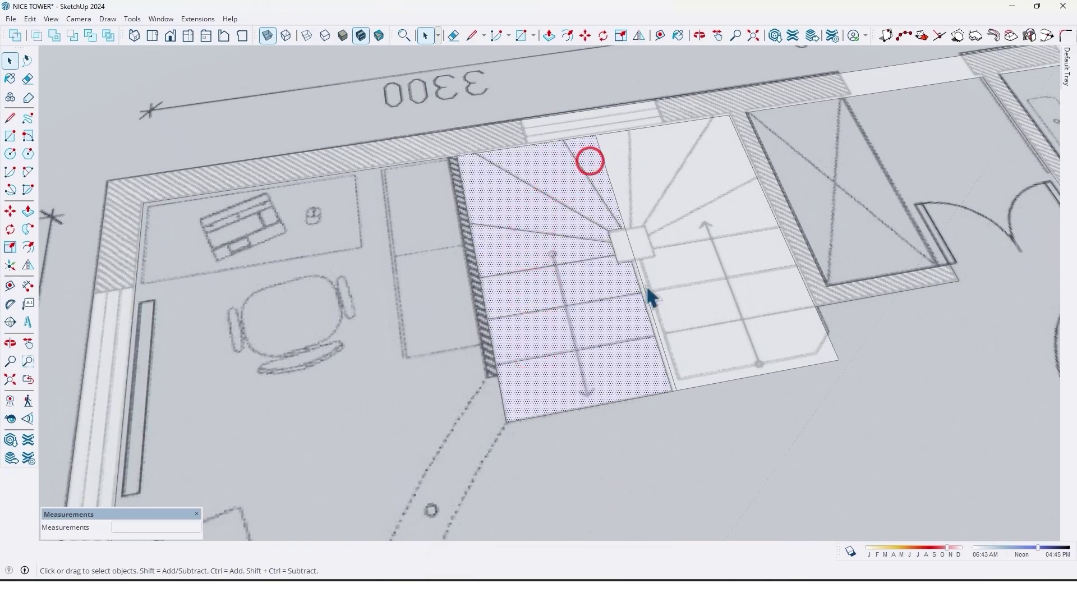
{"action": "middle_click_drag", "start_coordinate": [650, 297], "coordinate": [521, 247]}
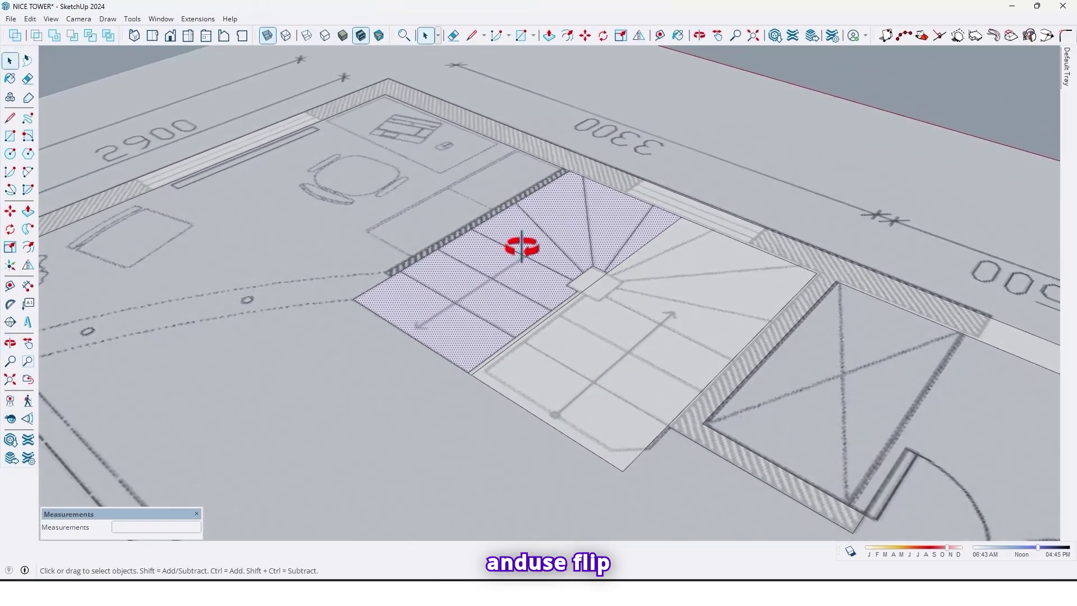
{"action": "left_click", "coordinate": [28, 264]}
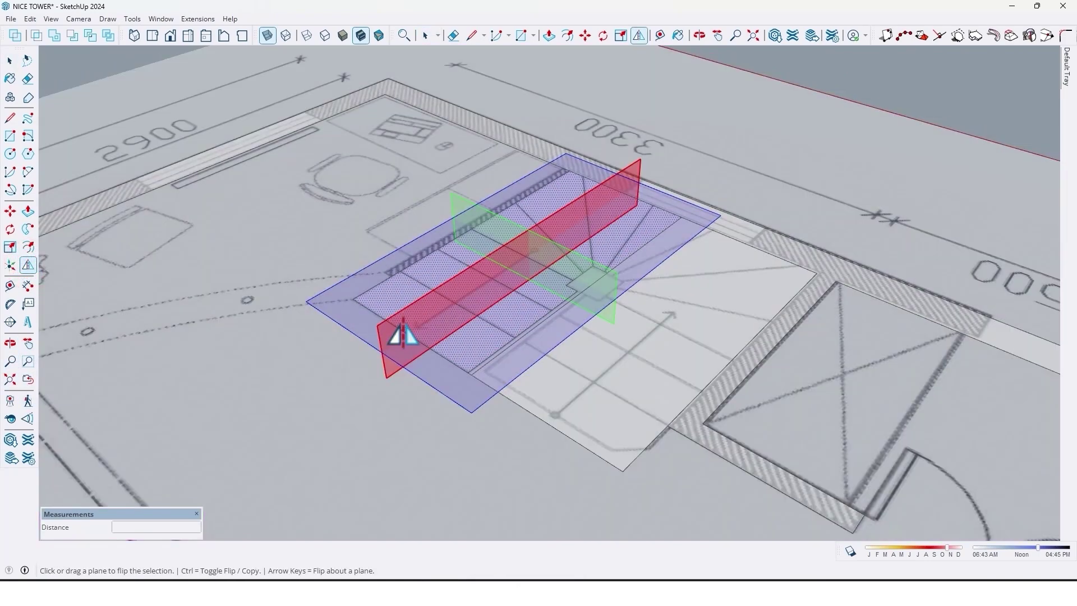
{"action": "left_click_drag", "start_coordinate": [400, 323], "coordinate": [599, 291]}
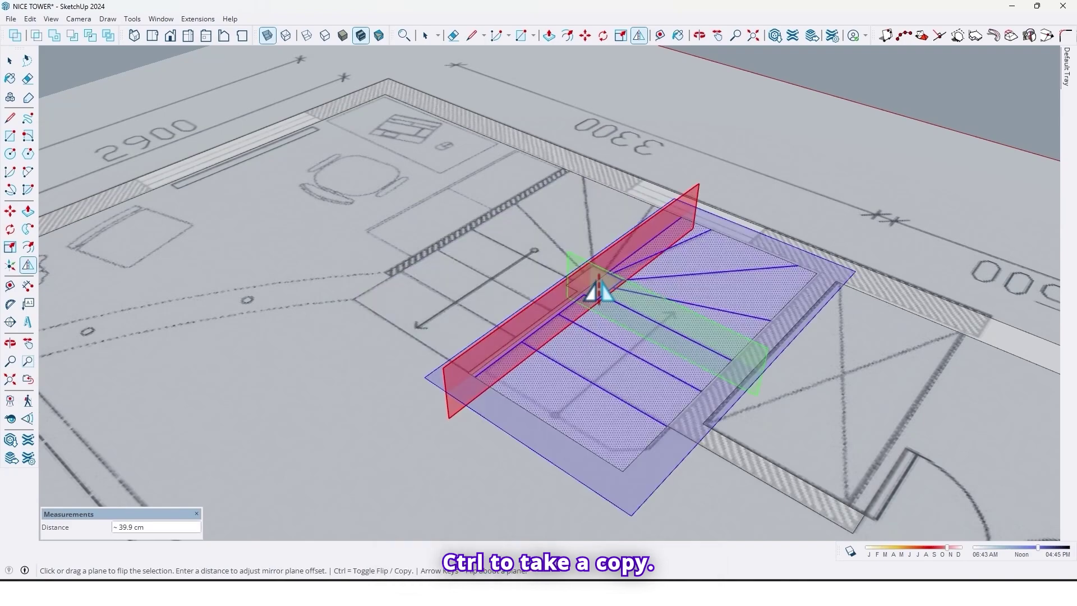
{"action": "key", "text": "ctrl"}
{"action": "key", "text": "space"}
Delete the centre line between the two middle winder treads, from the outer wall to the centre post
{"action": "scroll", "coordinate": [629, 255], "scroll_direction": "up", "scroll_amount": 3}
{"action": "middle_click_drag", "start_coordinate": [724, 291], "coordinate": [875, 305]}
{"action": "scroll", "coordinate": [632, 257], "scroll_direction": "up", "scroll_amount": 2}
{"action": "middle_click_drag", "start_coordinate": [587, 230], "coordinate": [601, 292], "text": "shift"}
{"action": "scroll", "coordinate": [603, 300], "scroll_direction": "up", "scroll_amount": 1}
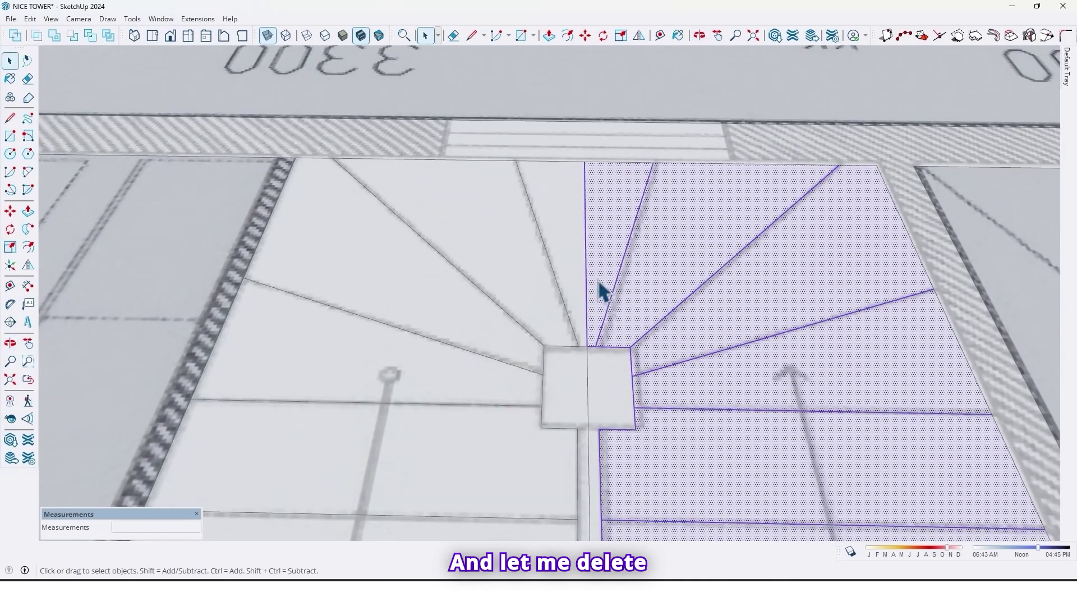
{"action": "left_click", "coordinate": [586, 272]}
{"action": "scroll", "coordinate": [585, 272], "scroll_direction": "down", "scroll_amount": 2}
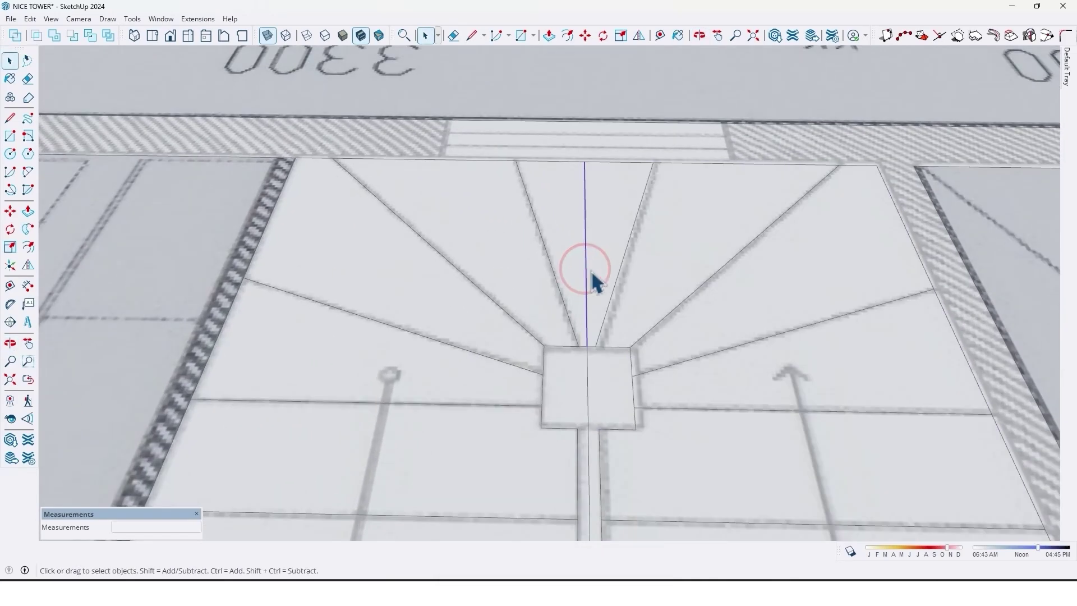
{"action": "key", "text": "Delete"}
Clear the leftover geometry from the centre post and the gap between the flights, including the gap's short front edge
{"action": "middle_click_drag", "start_coordinate": [597, 273], "coordinate": [594, 284]}
{"action": "scroll", "coordinate": [589, 326], "scroll_direction": "up", "scroll_amount": 2}
{"action": "middle_click_drag", "start_coordinate": [592, 353], "coordinate": [587, 319], "text": "shift"}
{"action": "scroll", "coordinate": [589, 324], "scroll_direction": "down", "scroll_amount": 2}
{"action": "scroll", "coordinate": [591, 443], "scroll_direction": "up", "scroll_amount": 5}
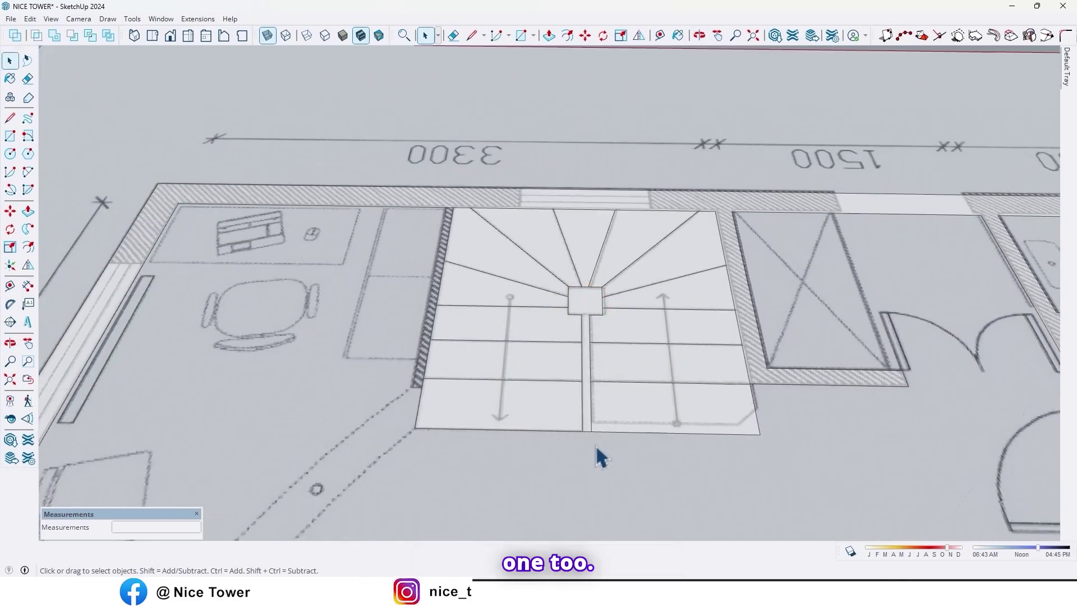
{"action": "left_click", "coordinate": [587, 420]}
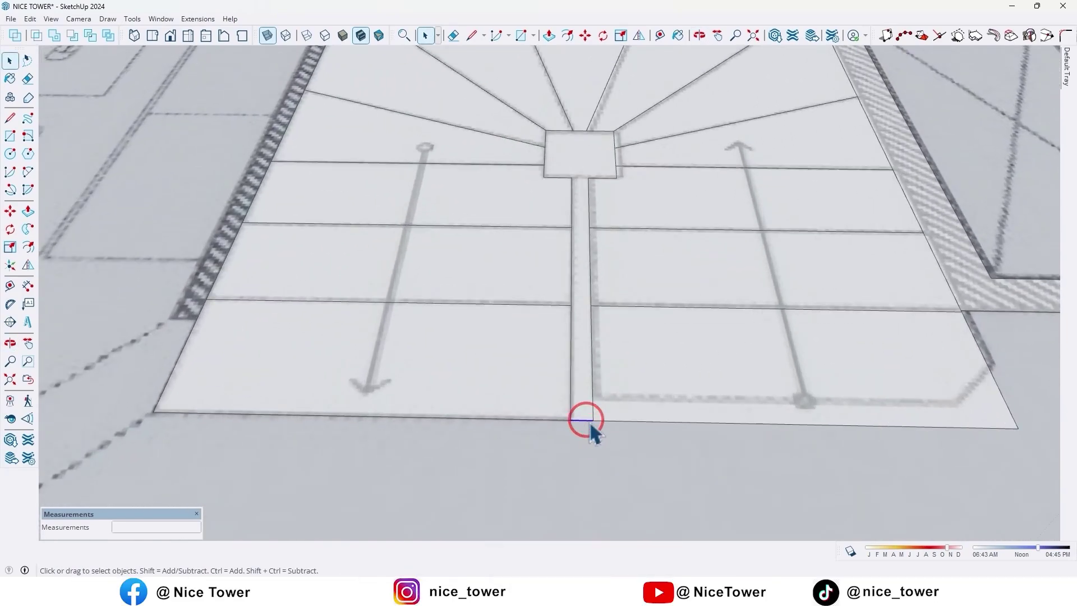
{"action": "key", "text": "Delete"}
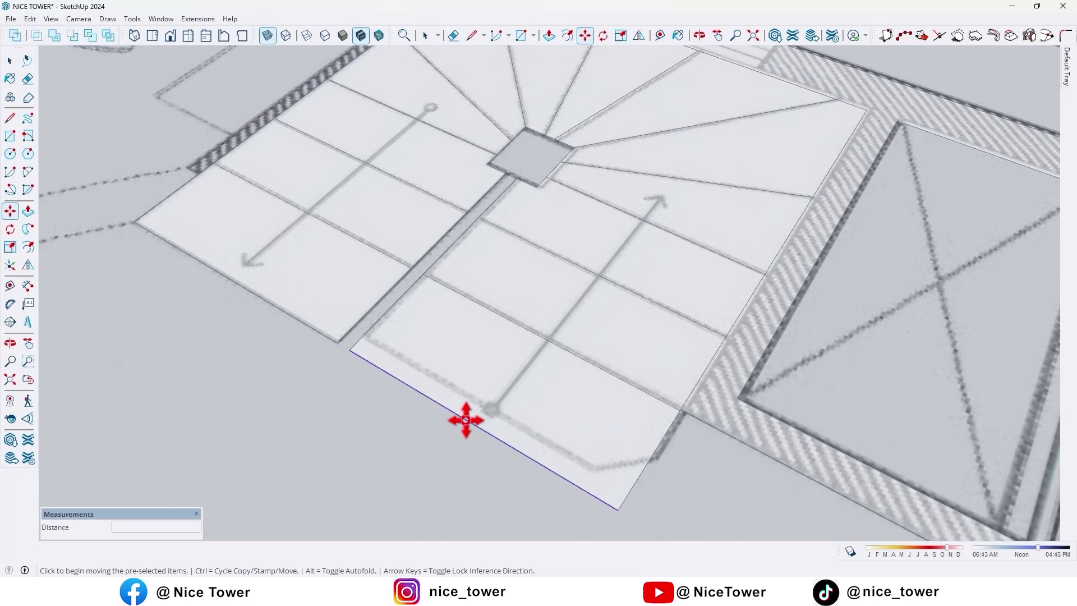
Move the front edge of the lift-side flight inward about 4.7 cm and cut its outer corner along a line about 15.7 cm long, removing the leftover triangle
{"action": "left_click", "coordinate": [465, 420]}
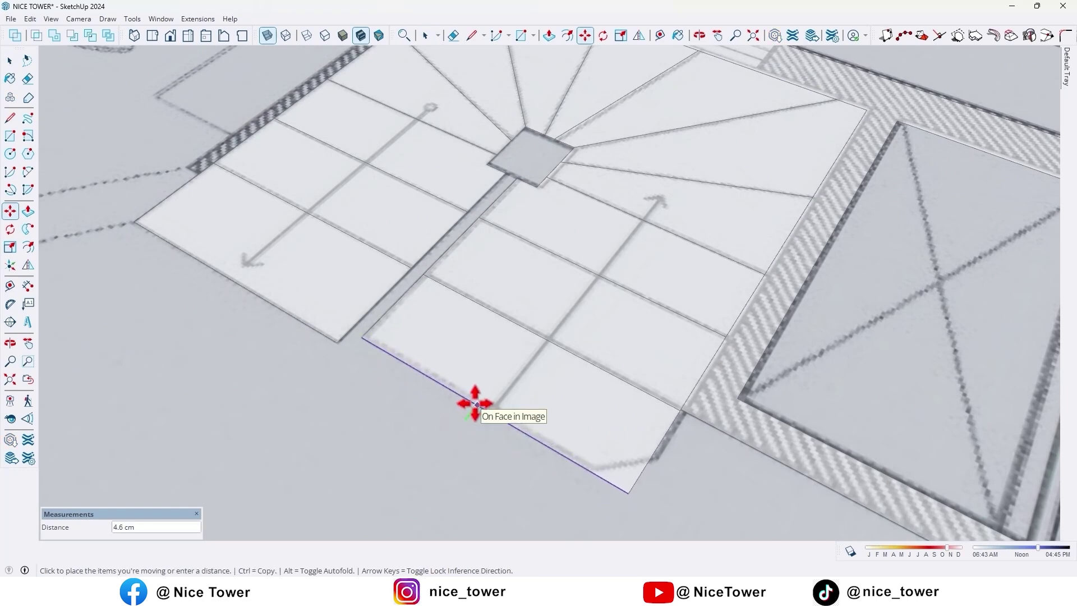
{"action": "left_click", "coordinate": [475, 403]}
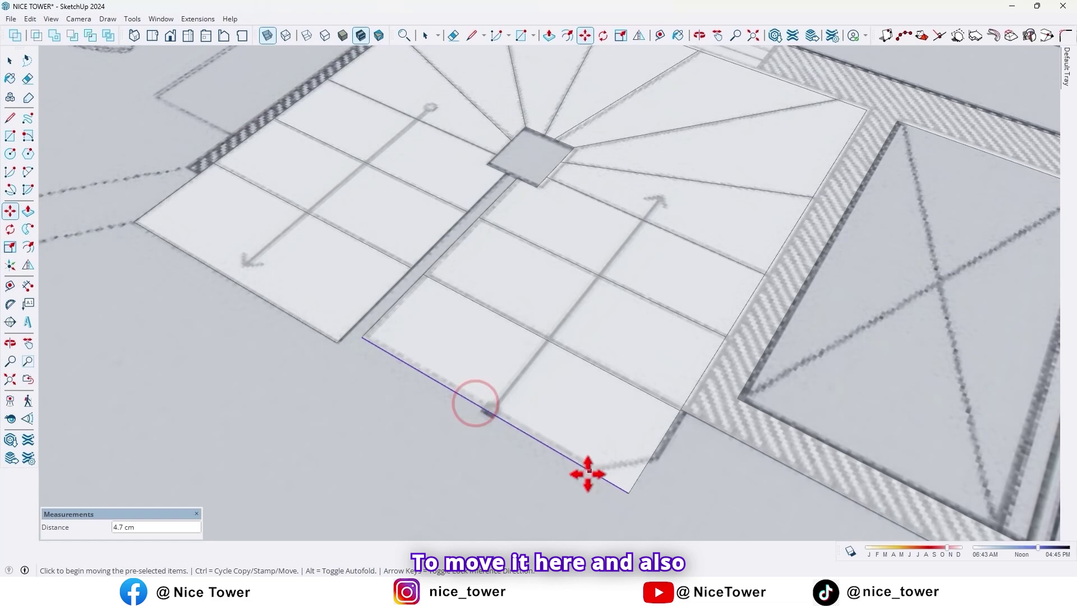
{"action": "key", "text": "l"}
{"action": "scroll", "coordinate": [592, 471], "scroll_direction": "up", "scroll_amount": 2}
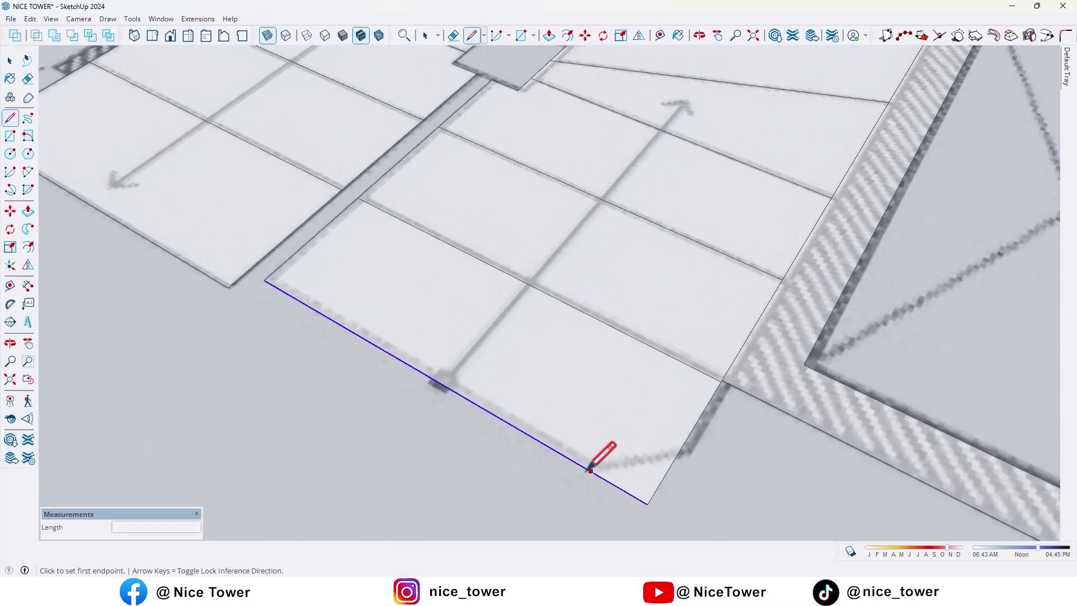
{"action": "left_click", "coordinate": [582, 466]}
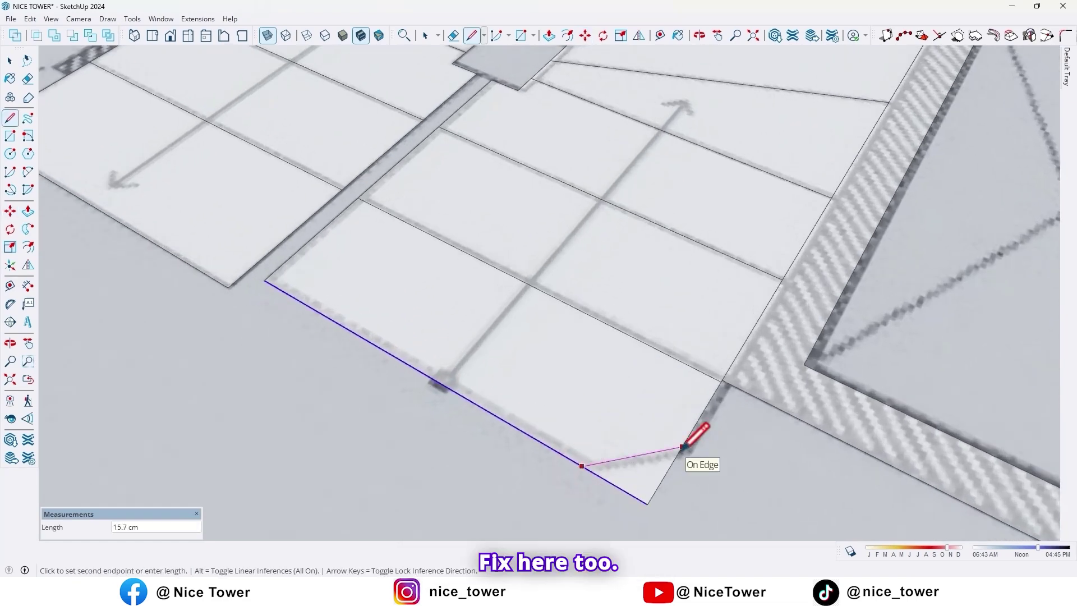
{"action": "left_click", "coordinate": [682, 447]}
{"action": "key", "text": "space"}
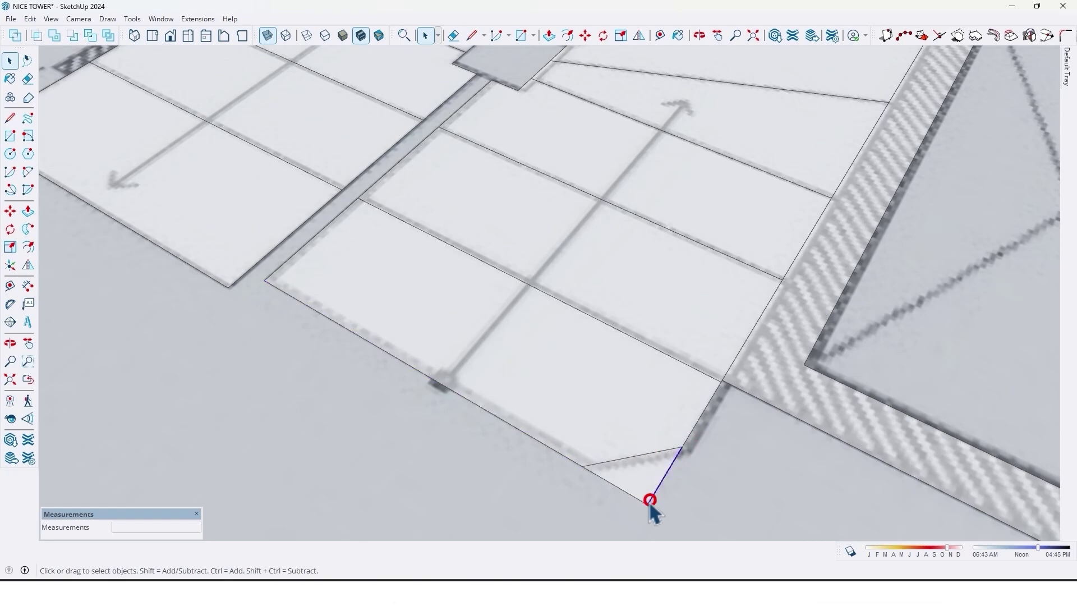
{"action": "scroll", "coordinate": [656, 493], "scroll_direction": "down", "scroll_amount": 5}
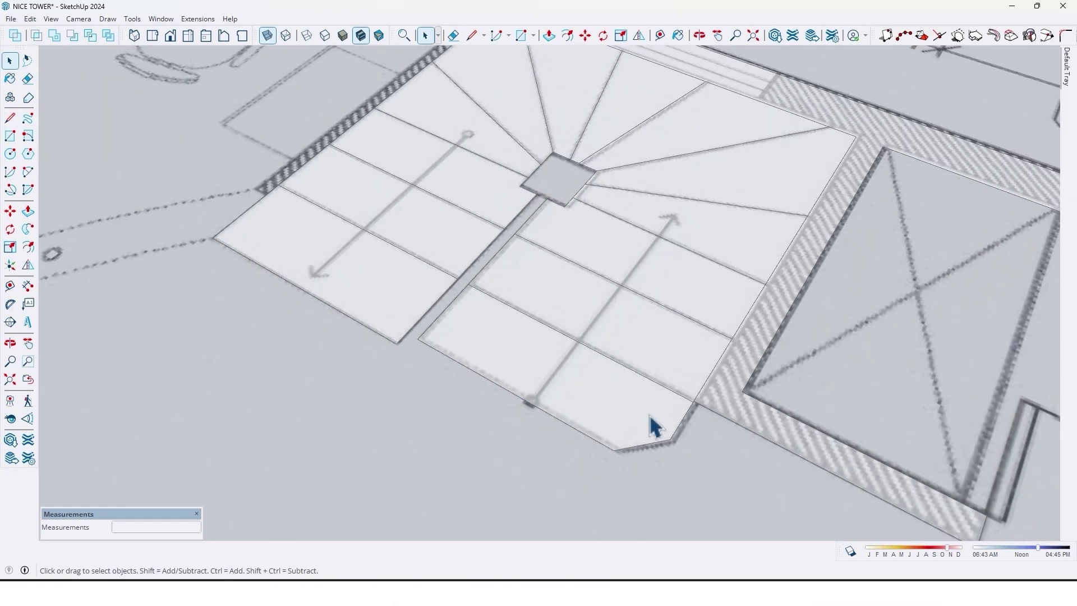
Make a group of all the connected stair tread faces and edges
{"action": "middle_click_drag", "start_coordinate": [649, 427], "coordinate": [650, 377]}
{"action": "triple_click", "coordinate": [623, 344]}
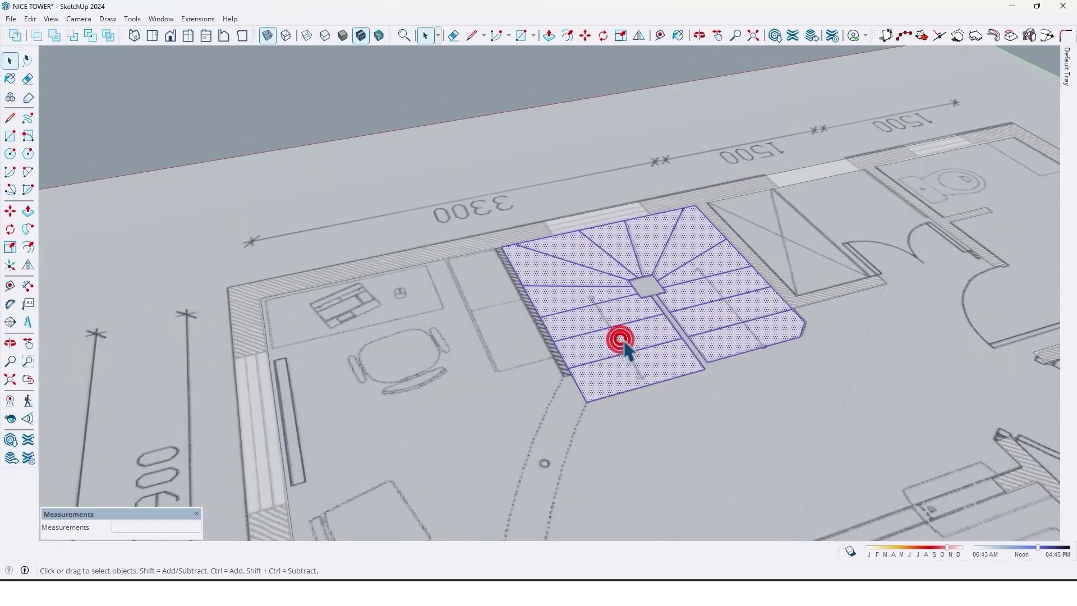
{"action": "right_click", "coordinate": [623, 341]}
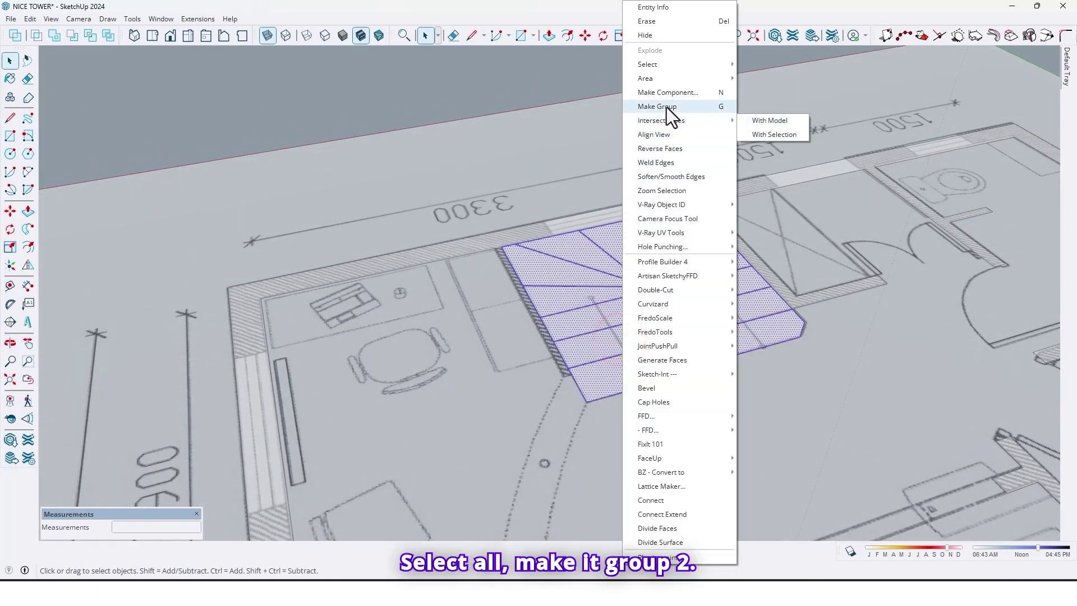
{"action": "left_click", "coordinate": [666, 106]}
Open the stair tread group for editing and enable the s4u-Stair plugin's tools
{"action": "middle_click_drag", "start_coordinate": [740, 321], "coordinate": [643, 290]}
{"action": "double_click", "coordinate": [638, 279]}
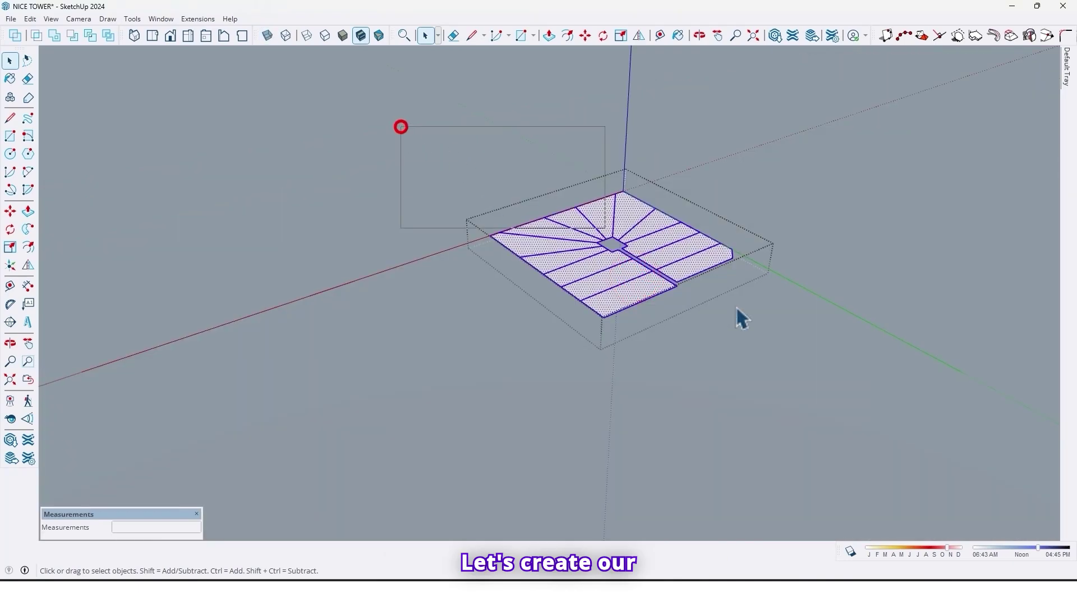
{"action": "left_click_drag", "start_coordinate": [737, 307], "coordinate": [840, 407]}
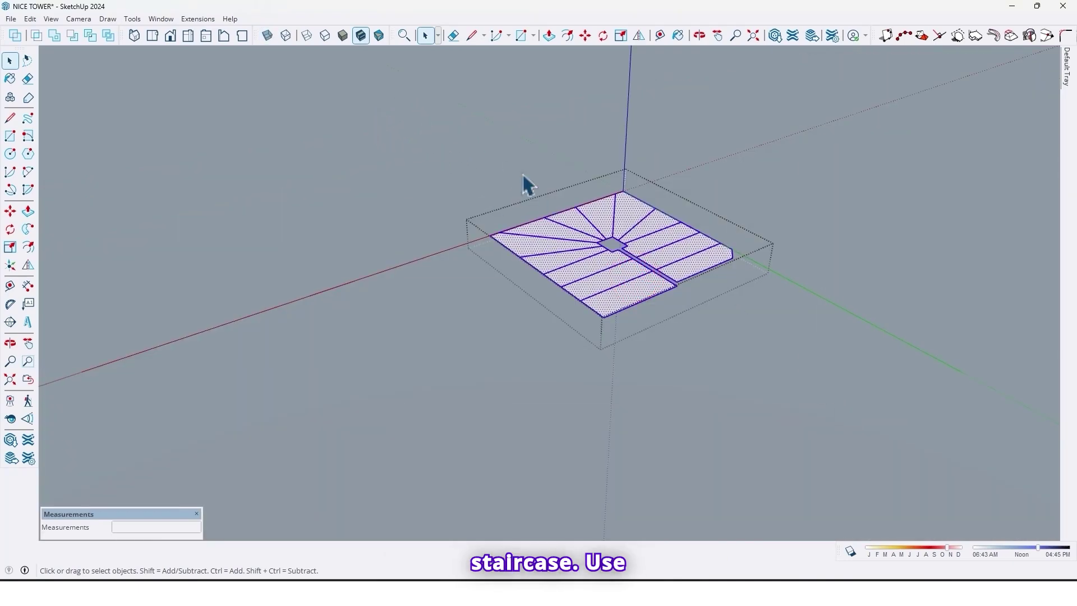
{"action": "right_click", "coordinate": [381, 36]}
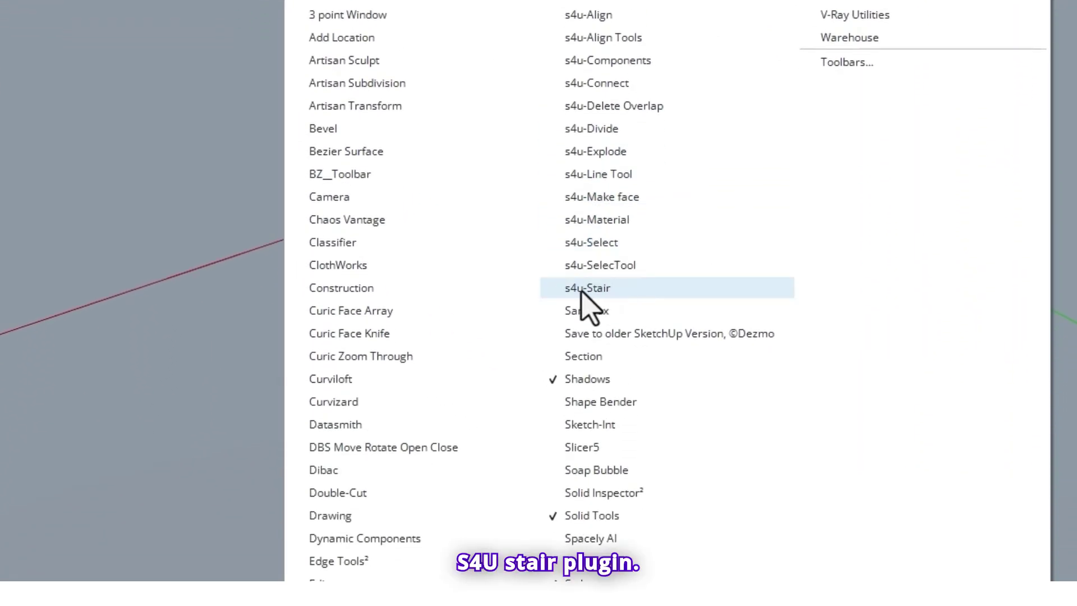
{"action": "left_click", "coordinate": [591, 288]}
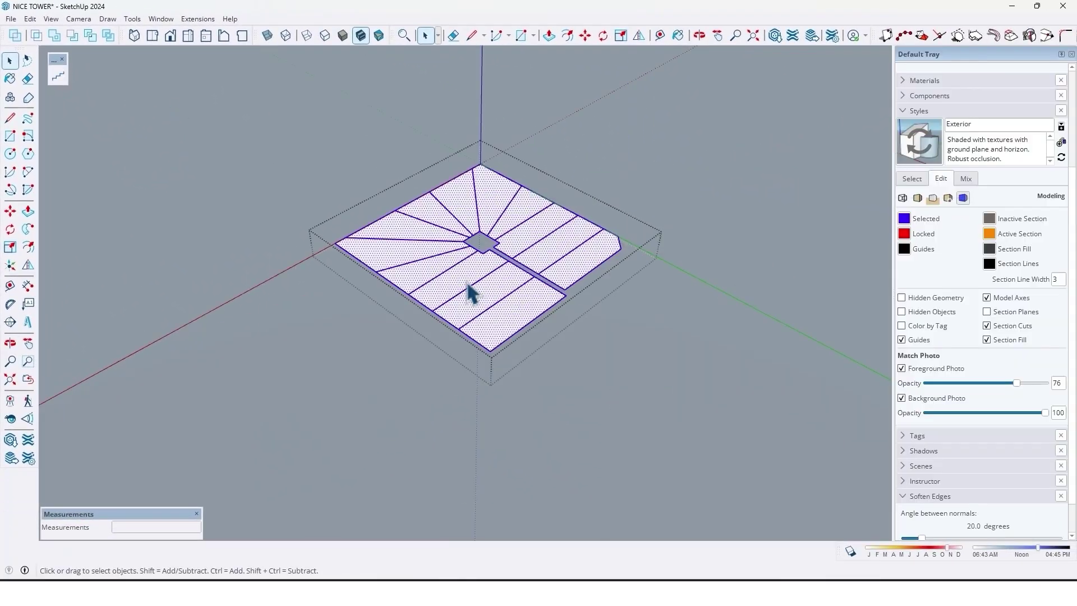
Start the s4u-Stair tool on all the treads in the group and set the stair height to 250 cm
{"action": "triple_click", "coordinate": [465, 278]}
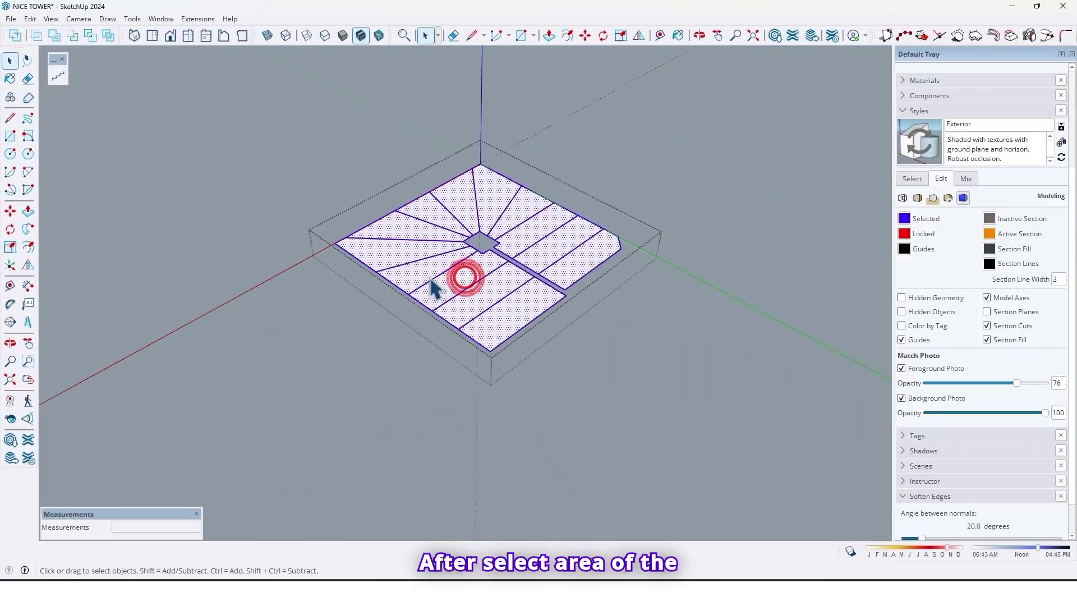
{"action": "left_click", "coordinate": [58, 76]}
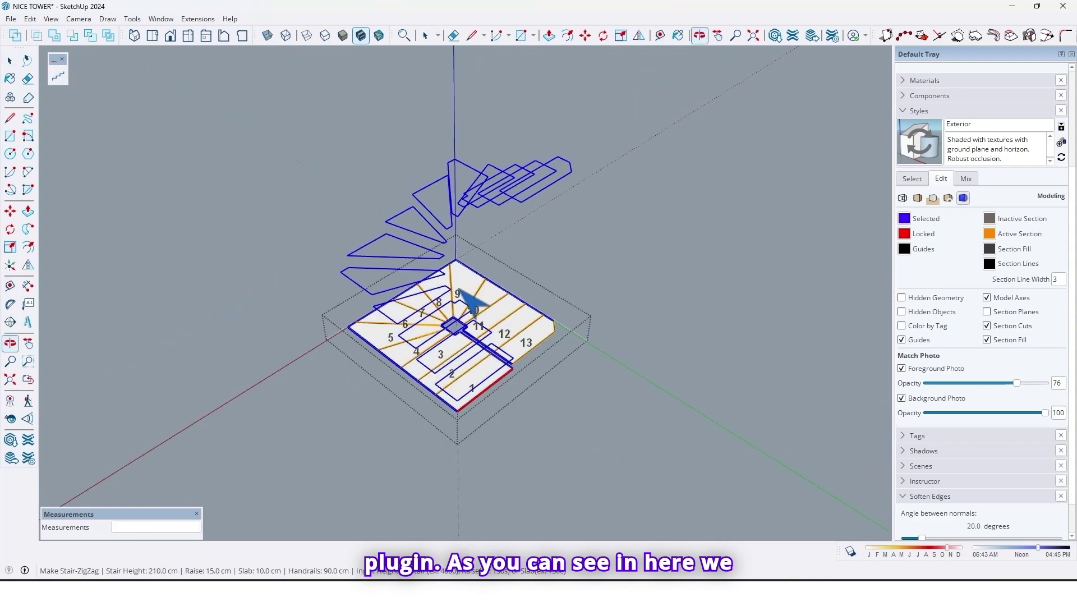
{"action": "middle_click_drag", "start_coordinate": [474, 279], "coordinate": [440, 270]}
{"action": "middle_click_drag", "start_coordinate": [567, 256], "coordinate": [264, 218]}
{"action": "middle_click_drag", "start_coordinate": [305, 279], "coordinate": [555, 270]}
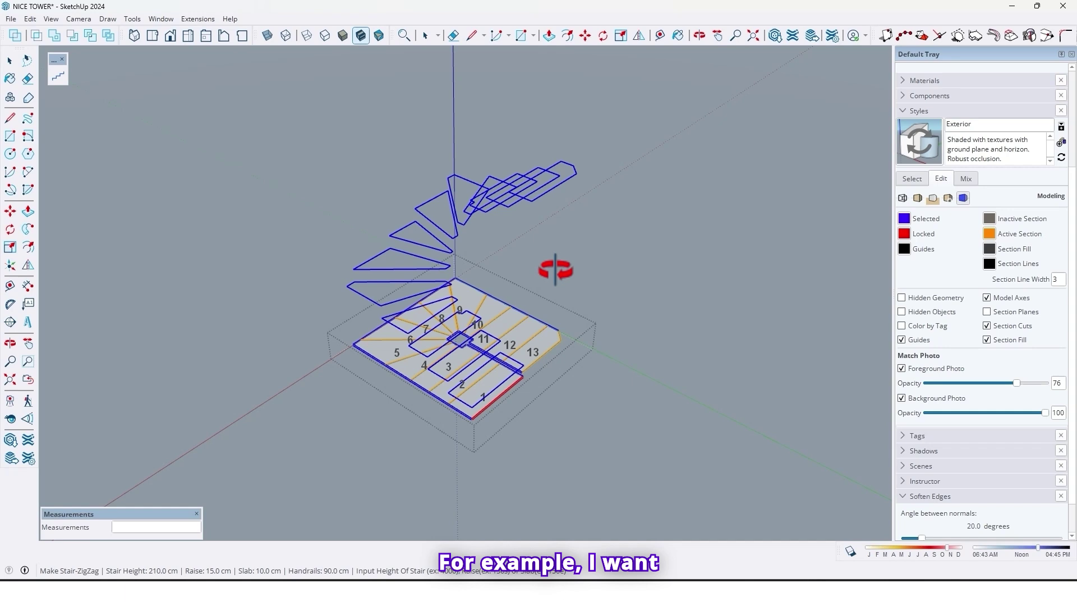
{"action": "type", "text": "250"}
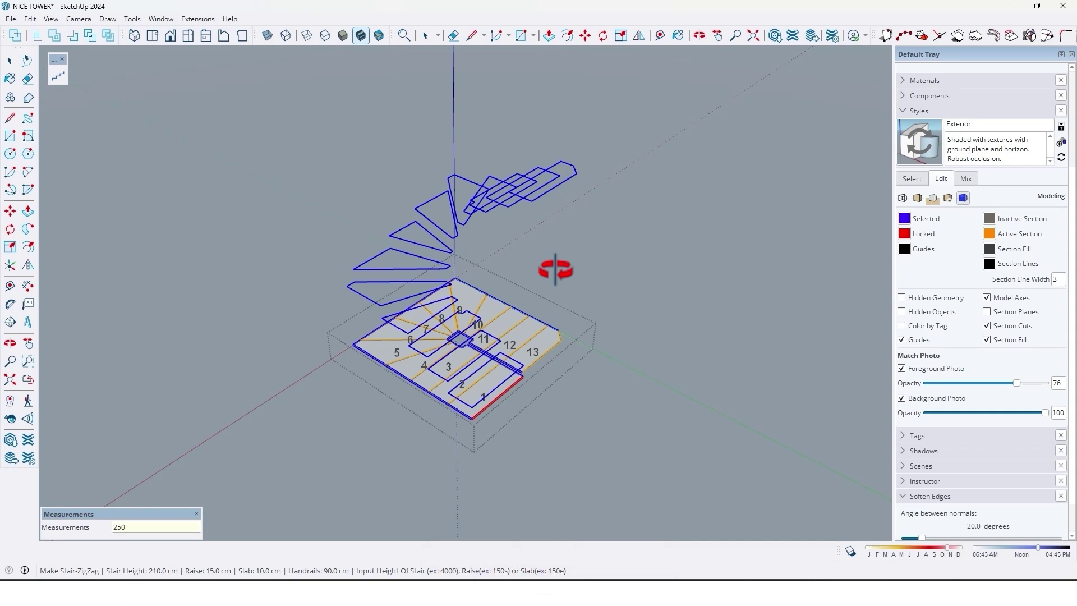
{"action": "key", "text": "Return"}
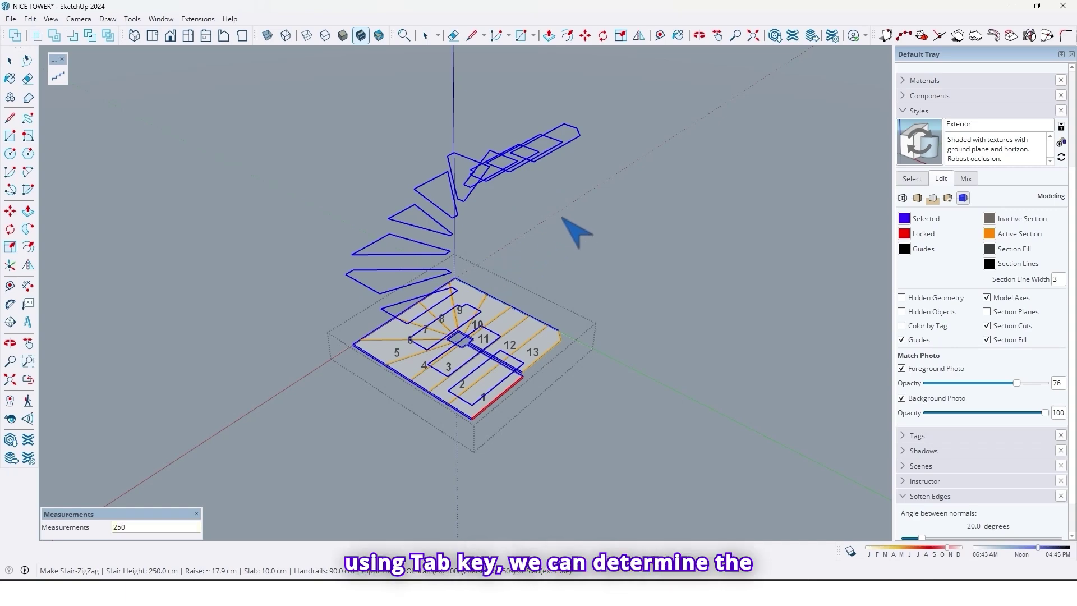
Cycle the stair's starting edge until the numbering begins at the tread with the cut corner
{"action": "key", "text": "Tab"}
{"action": "key", "text": "Tab"}
{"action": "key", "text": "Tab"}
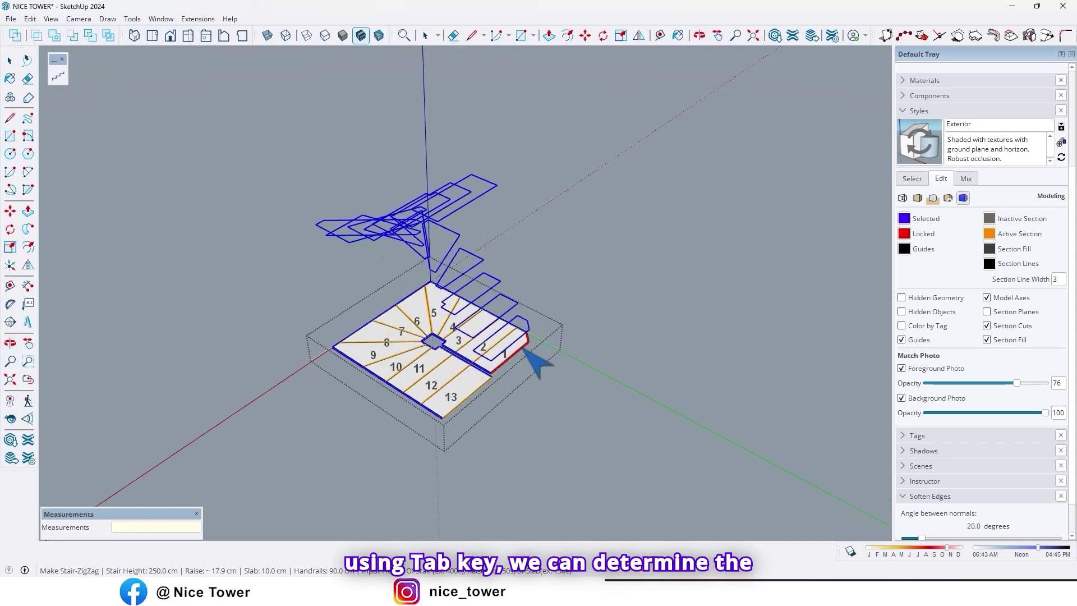
{"action": "key", "text": "Tab"}
{"action": "middle_click_drag", "start_coordinate": [565, 352], "coordinate": [461, 321]}
{"action": "key", "text": "Tab"}
{"action": "key", "text": "Tab"}
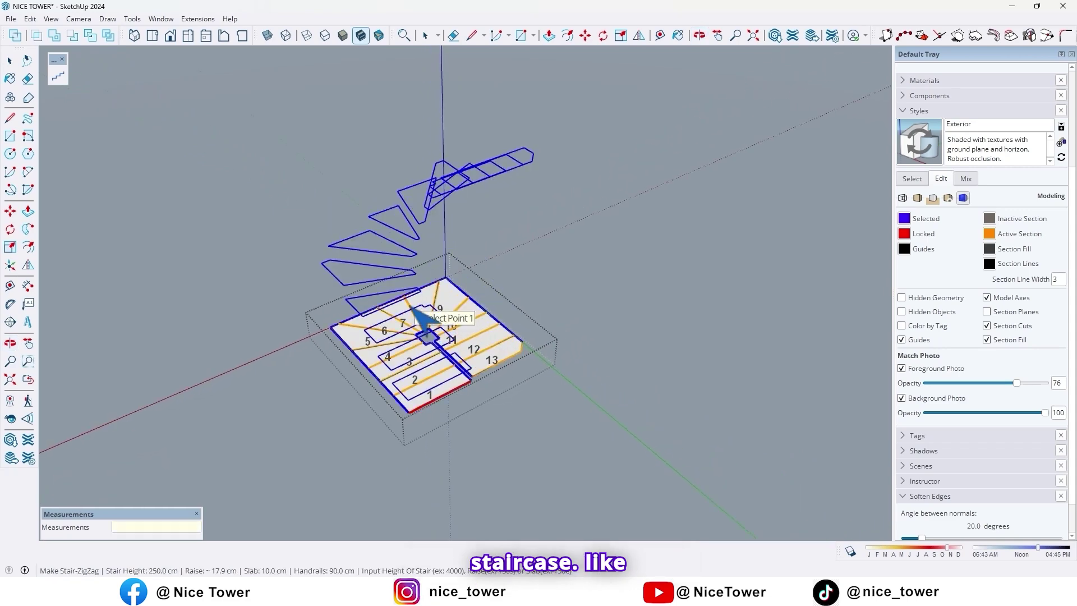
{"action": "key", "text": "Tab"}
{"action": "scroll", "coordinate": [445, 314], "scroll_direction": "up", "scroll_amount": 1}
{"action": "scroll", "coordinate": [445, 316], "scroll_direction": "down", "scroll_amount": 1}
{"action": "middle_click_drag", "start_coordinate": [447, 319], "coordinate": [429, 230]}
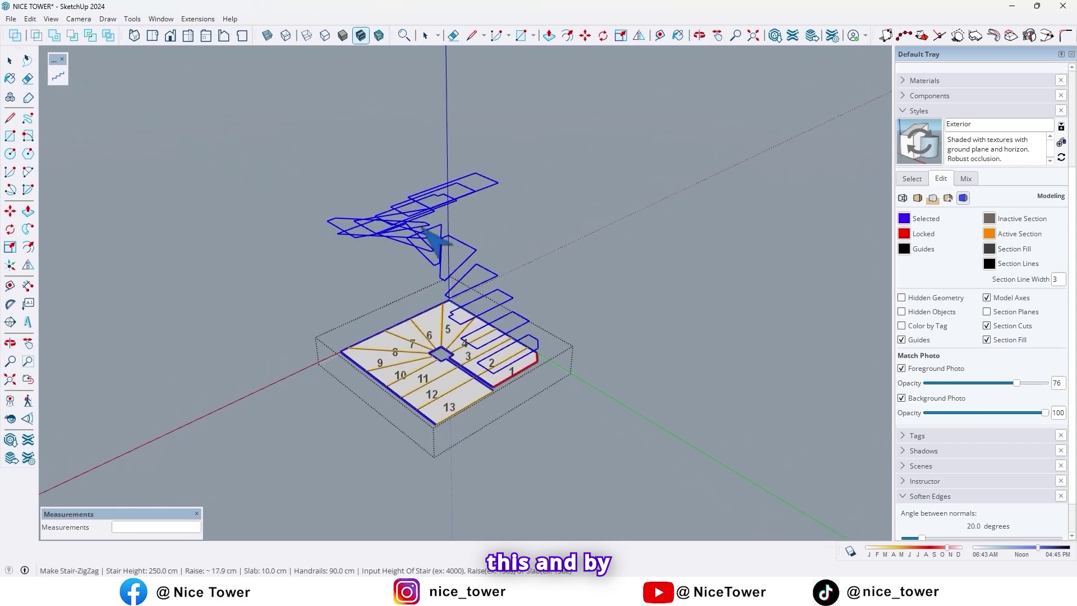
Keep the Make Stair-ZigZag type and generate the staircase from the treads
{"action": "right_click", "coordinate": [423, 231]}
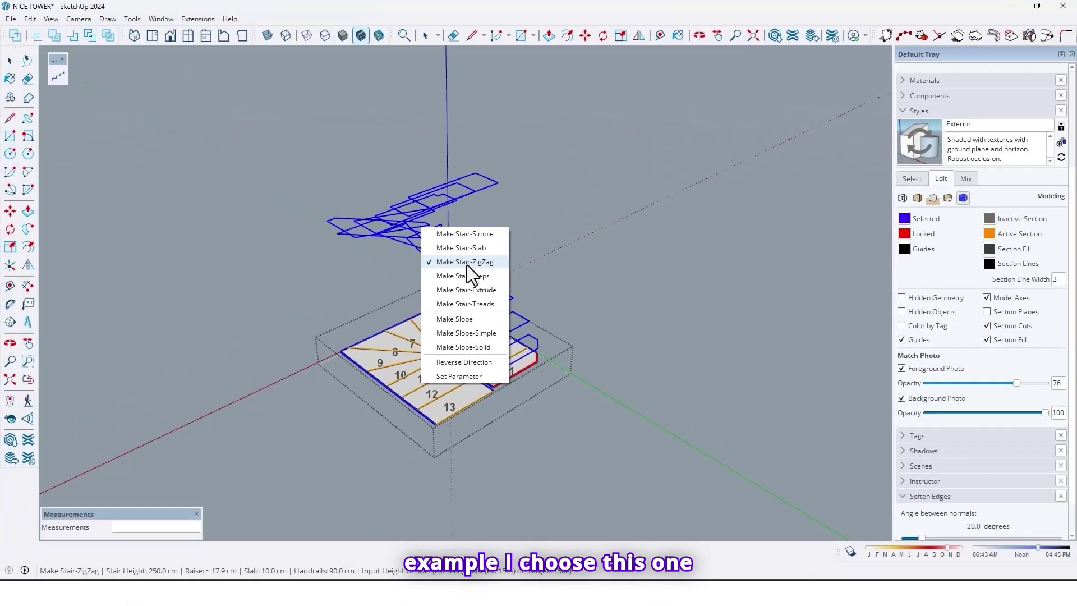
{"action": "left_click", "coordinate": [551, 261]}
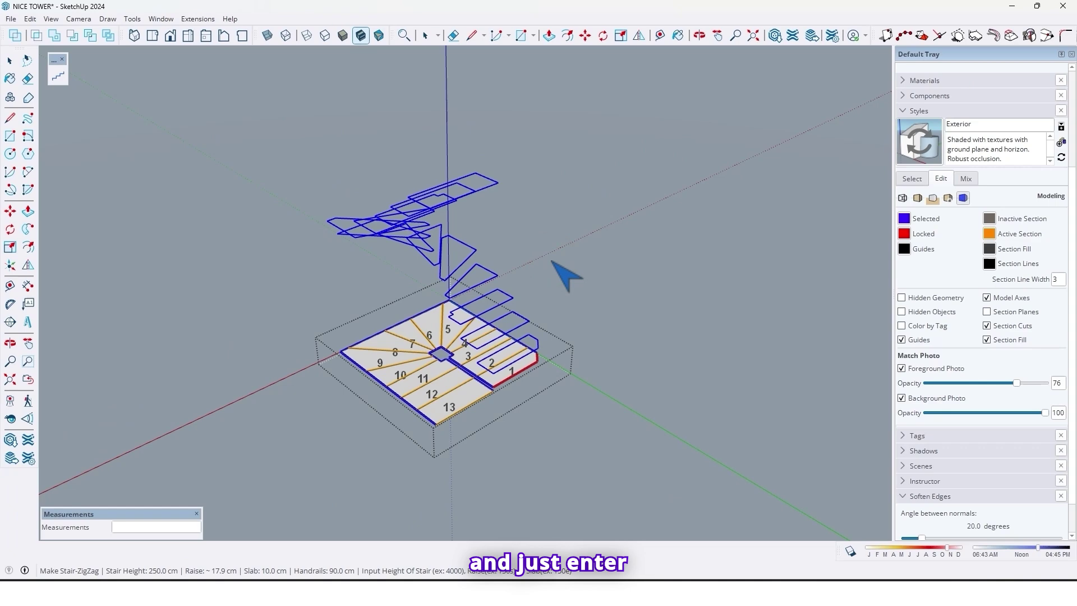
{"action": "key", "text": "Return"}
{"action": "middle_click_drag", "start_coordinate": [413, 343], "coordinate": [601, 300]}
{"action": "scroll", "coordinate": [546, 274], "scroll_direction": "up", "scroll_amount": 3}
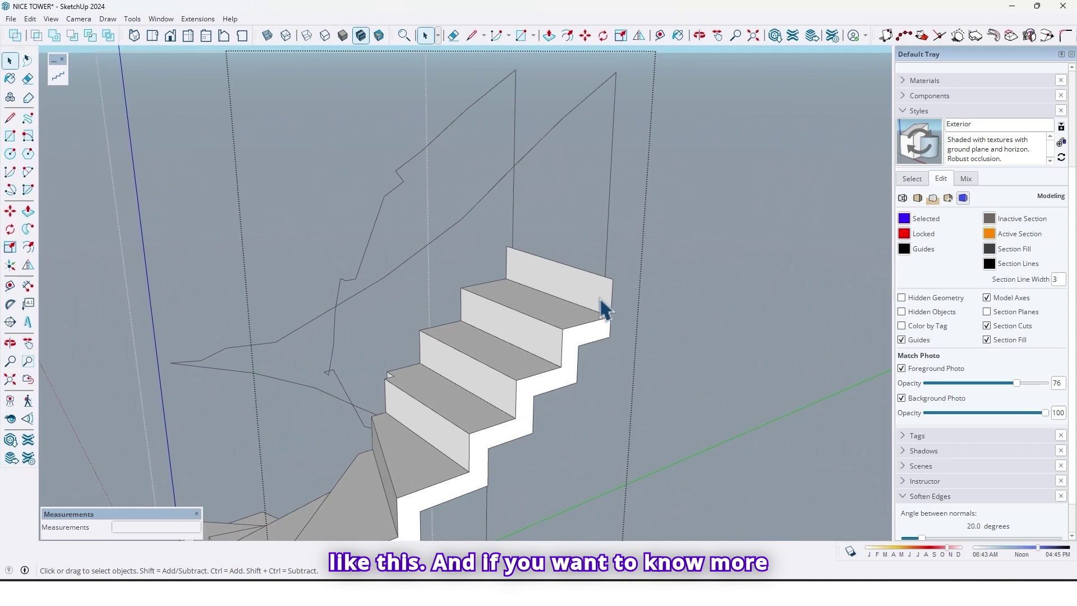
{"action": "scroll", "coordinate": [605, 309], "scroll_direction": "down", "scroll_amount": 6}
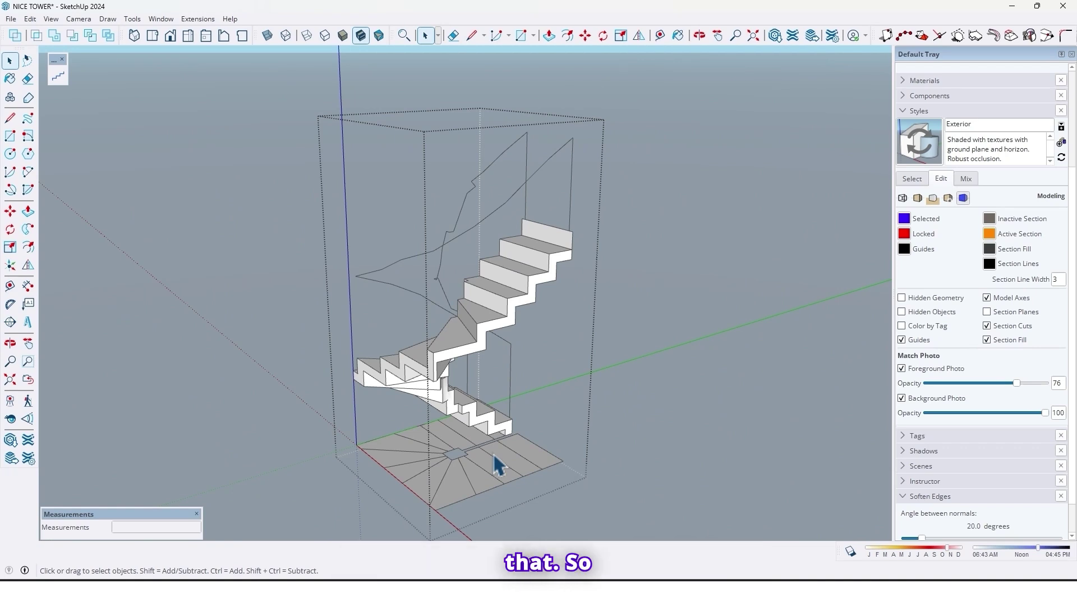
Delete the surplus riser face standing above the last tread at the upper end of the staircase
{"action": "middle_click_drag", "start_coordinate": [569, 342], "coordinate": [589, 233]}
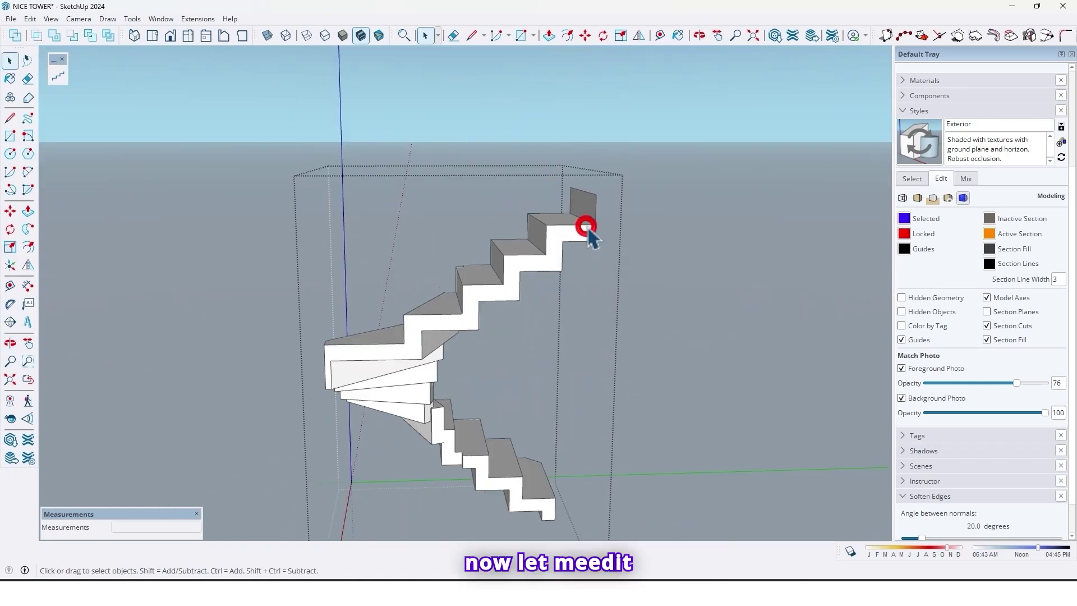
{"action": "scroll", "coordinate": [584, 227], "scroll_direction": "up", "scroll_amount": 5}
{"action": "middle_click_drag", "start_coordinate": [635, 202], "coordinate": [577, 244]}
{"action": "key", "text": "Delete"}
{"action": "middle_click_drag", "start_coordinate": [655, 233], "coordinate": [579, 190]}
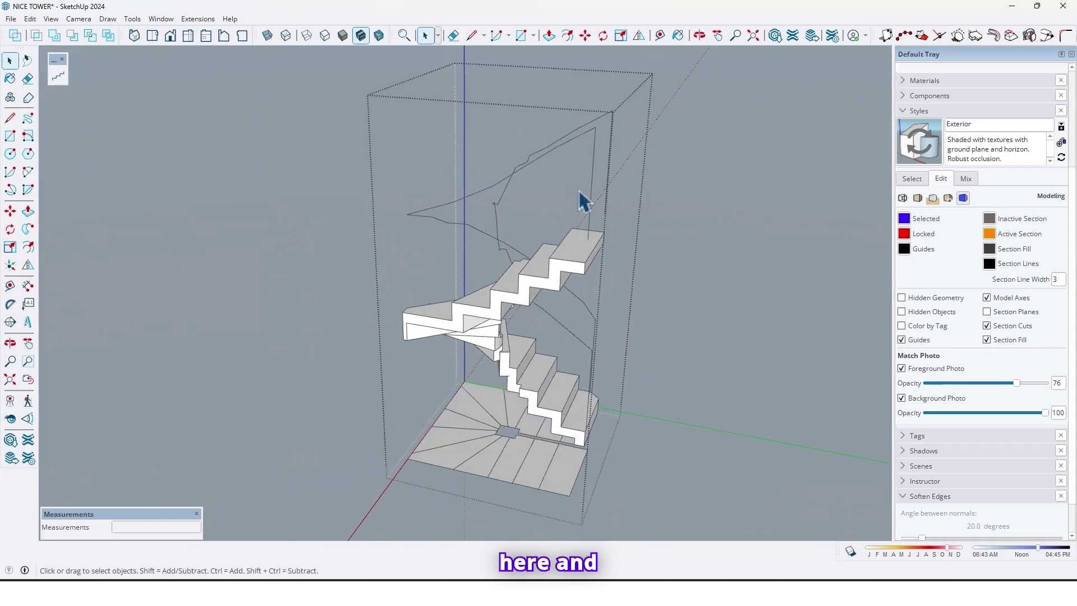
Delete the group of leftover curved outlines surrounding the generated staircase
{"action": "left_click", "coordinate": [592, 131]}
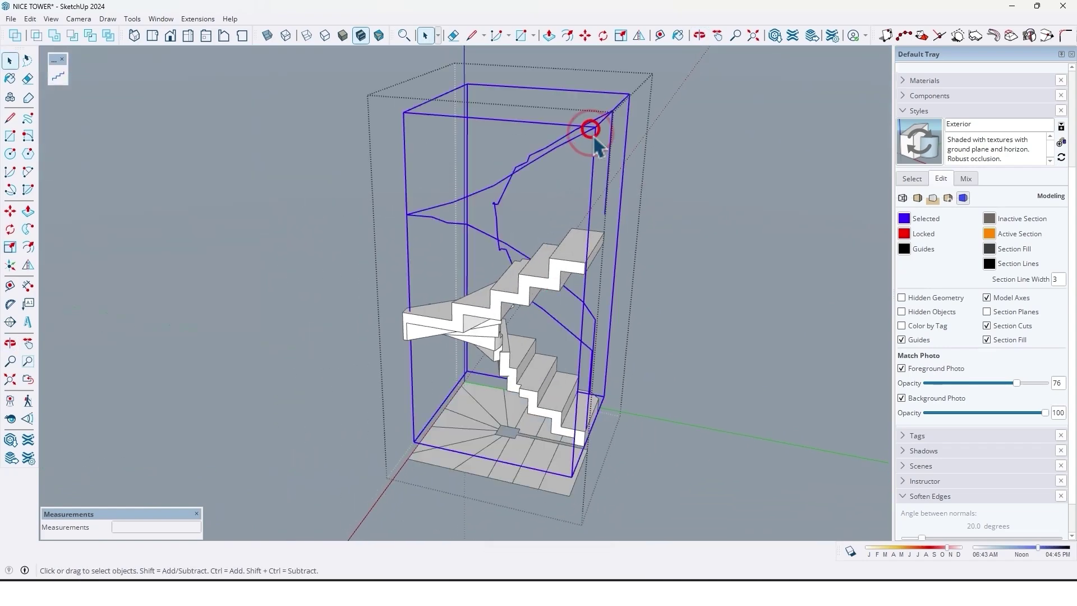
{"action": "key", "text": "Delete"}
{"action": "middle_click_drag", "start_coordinate": [718, 211], "coordinate": [508, 269]}
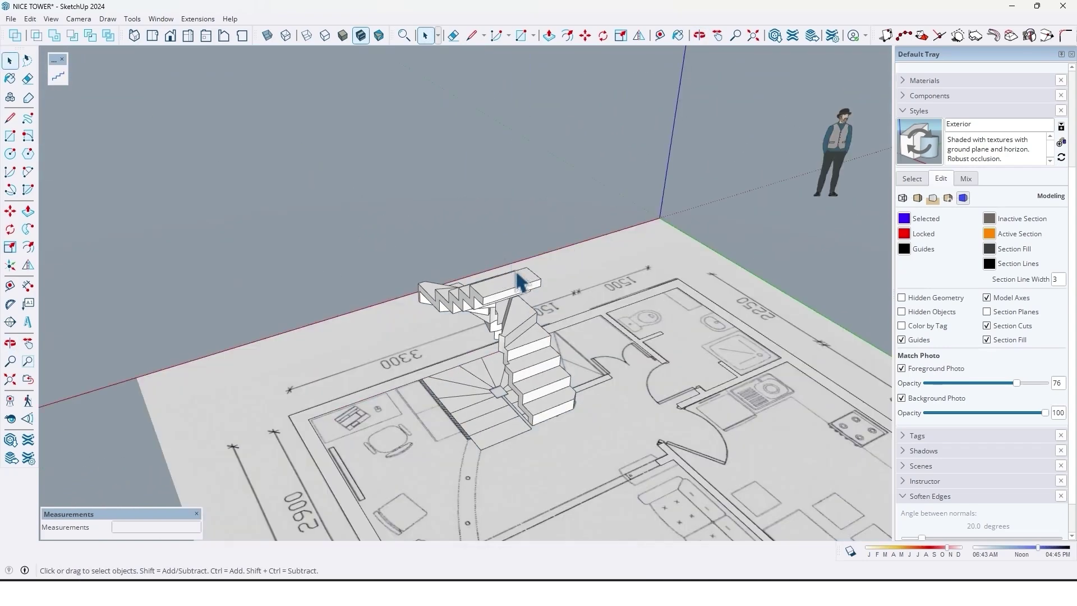
{"action": "middle_click_drag", "start_coordinate": [517, 277], "coordinate": [527, 322]}
{"action": "scroll", "coordinate": [527, 322], "scroll_direction": "up", "scroll_amount": 5}
{"action": "scroll", "coordinate": [527, 322], "scroll_direction": "down", "scroll_amount": 5}
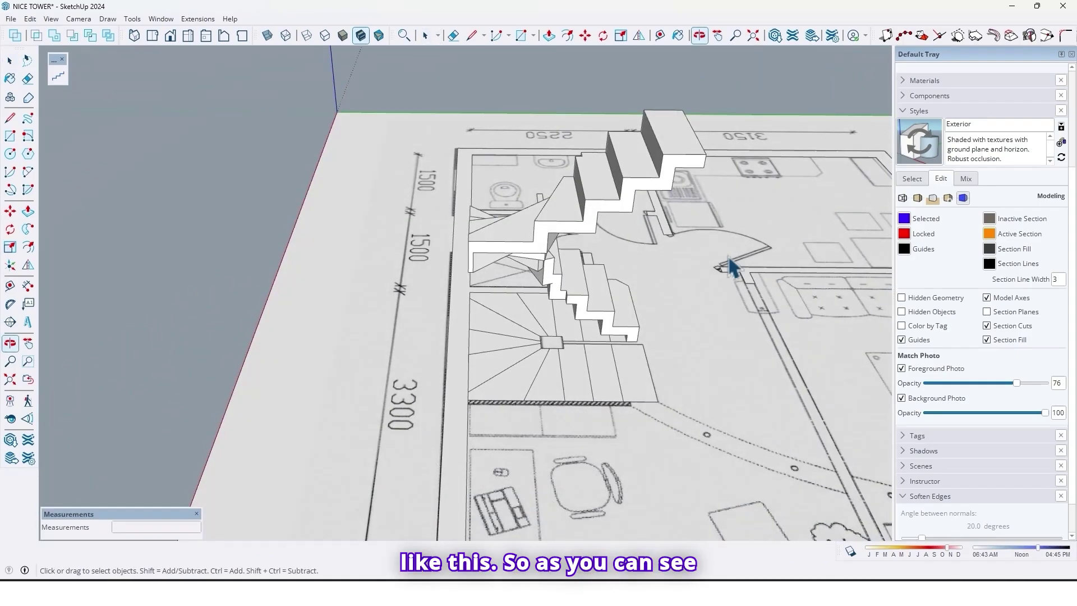
Extrude the floor plan's wall face upward by 250 cm inside the wall group and leave the group
{"action": "middle_click_drag", "start_coordinate": [728, 272], "coordinate": [276, 305]}
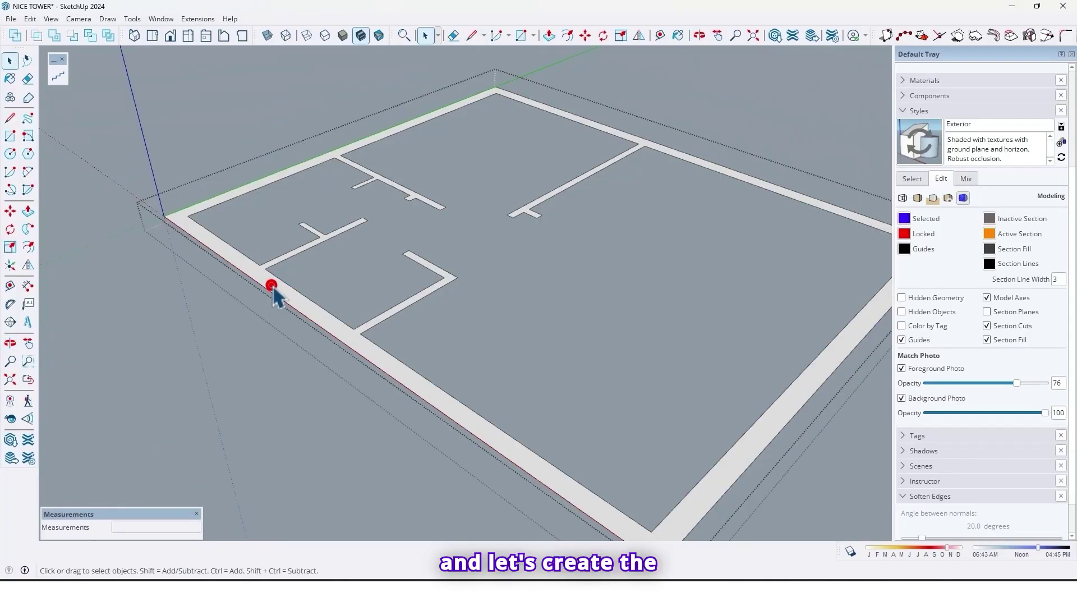
{"action": "middle_click_drag", "start_coordinate": [271, 288], "coordinate": [288, 310]}
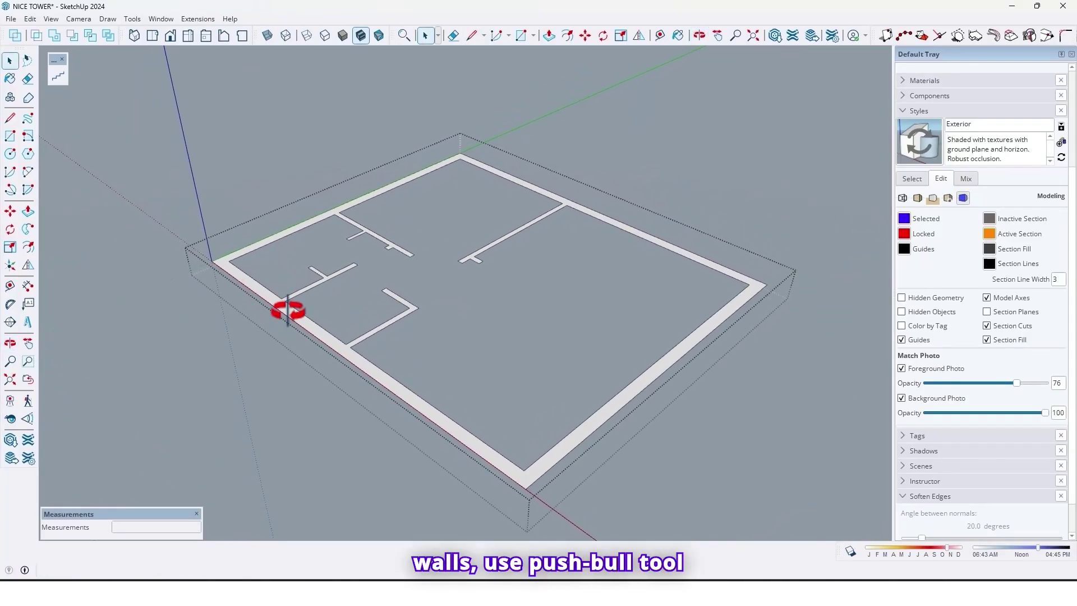
{"action": "left_click", "coordinate": [28, 211]}
{"action": "left_click", "coordinate": [265, 303]}
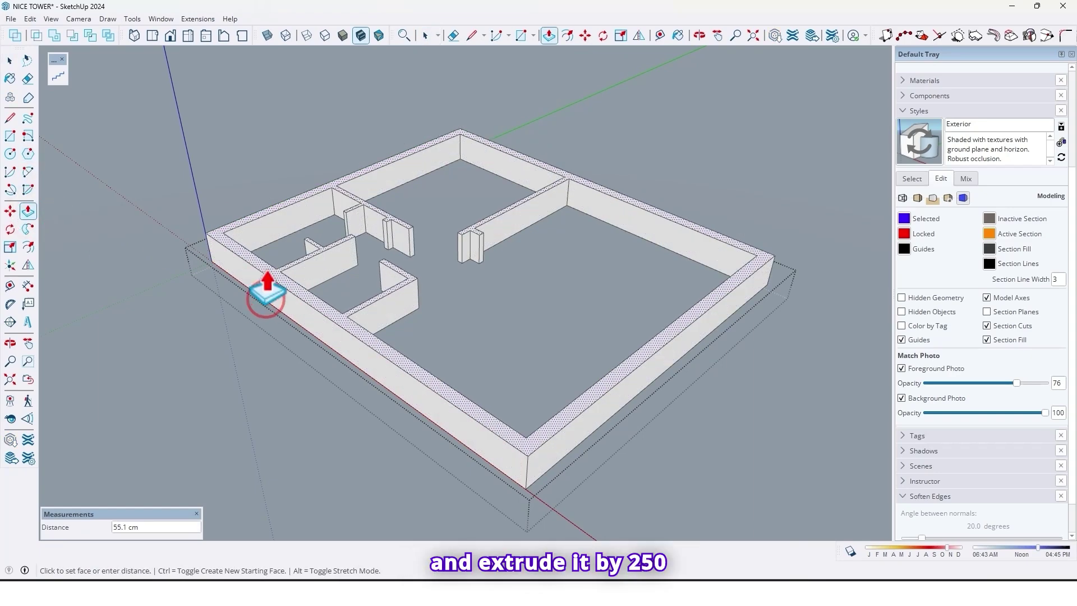
{"action": "type", "text": "250"}
{"action": "key", "text": "Return"}
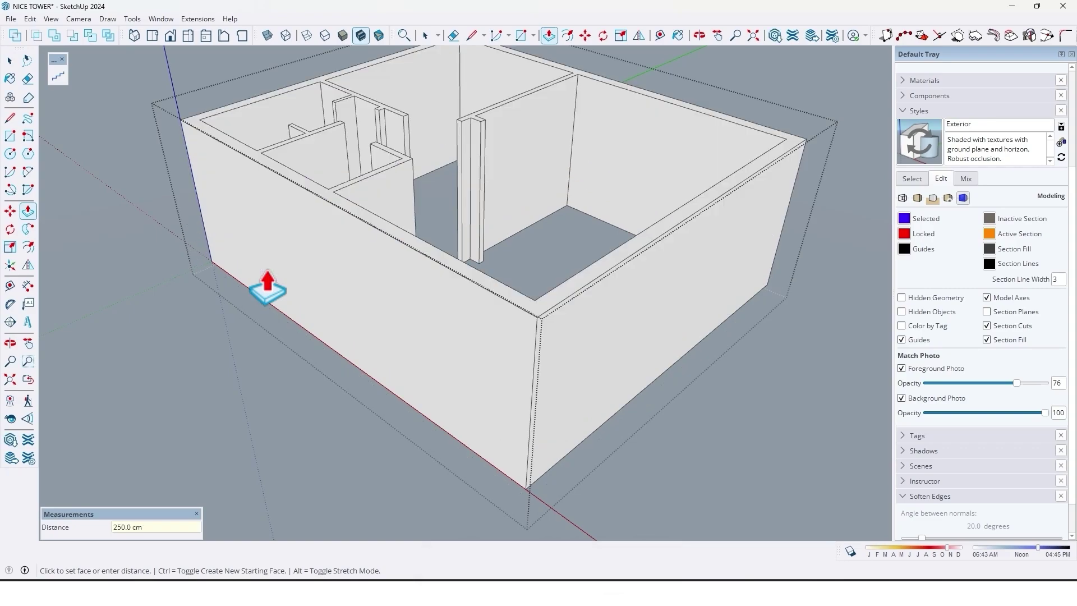
{"action": "key", "text": "space"}
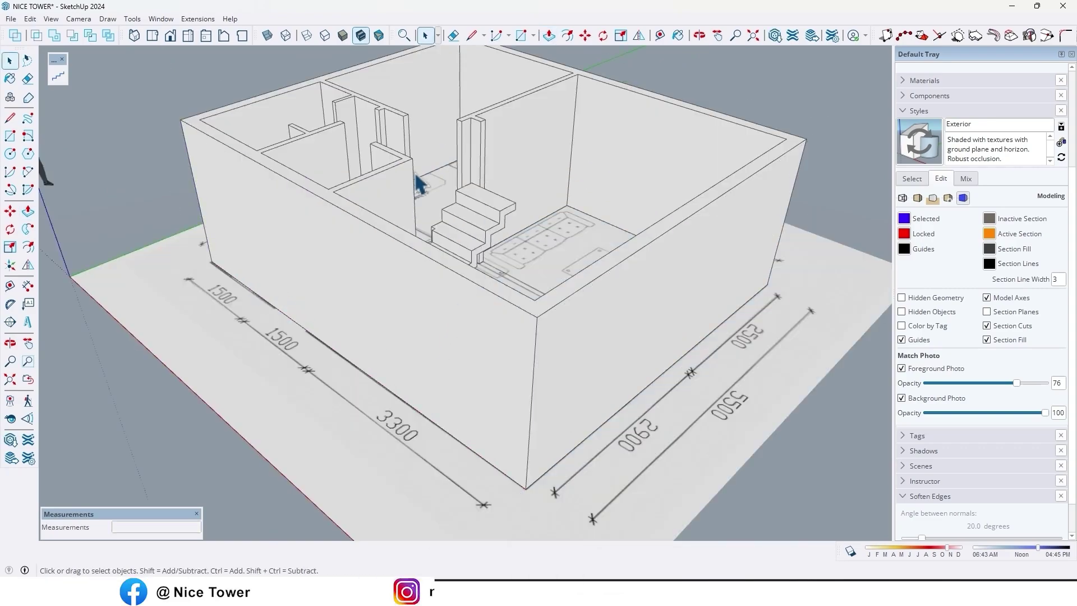
Draw a rectangle of about 21.3 by 18.4 cm over the column outline at the centre of the stair treads
{"action": "scroll", "coordinate": [423, 298], "scroll_direction": "up", "scroll_amount": 7}
{"action": "middle_click_drag", "start_coordinate": [416, 176], "coordinate": [578, 225]}
{"action": "scroll", "coordinate": [417, 273], "scroll_direction": "up", "scroll_amount": 2}
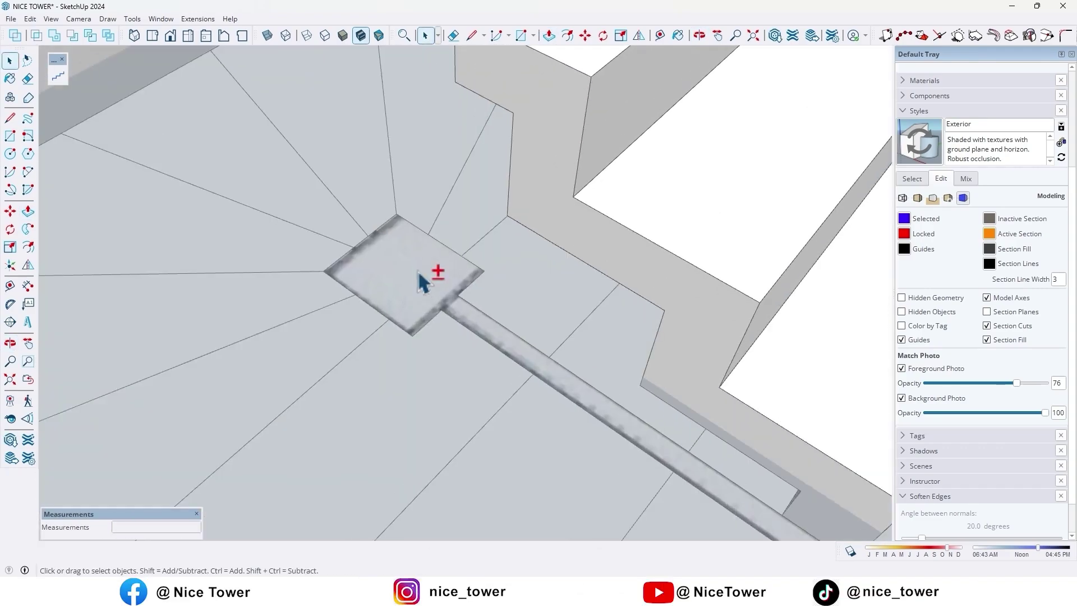
{"action": "middle_click_drag", "start_coordinate": [422, 283], "coordinate": [422, 259]}
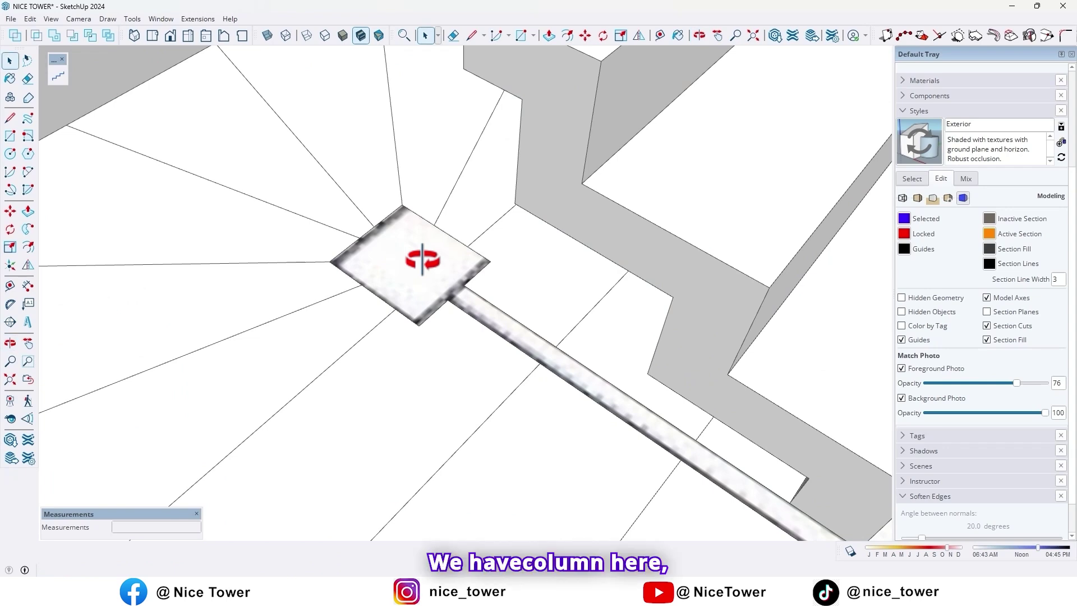
{"action": "key", "text": "r"}
{"action": "left_click", "coordinate": [403, 205]}
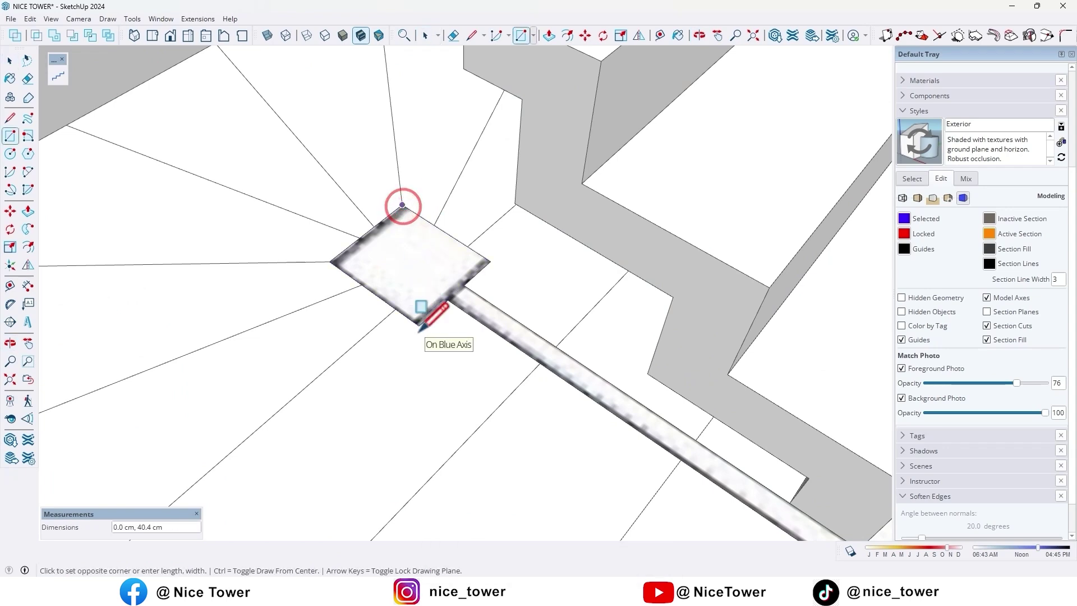
{"action": "left_click", "coordinate": [418, 324]}
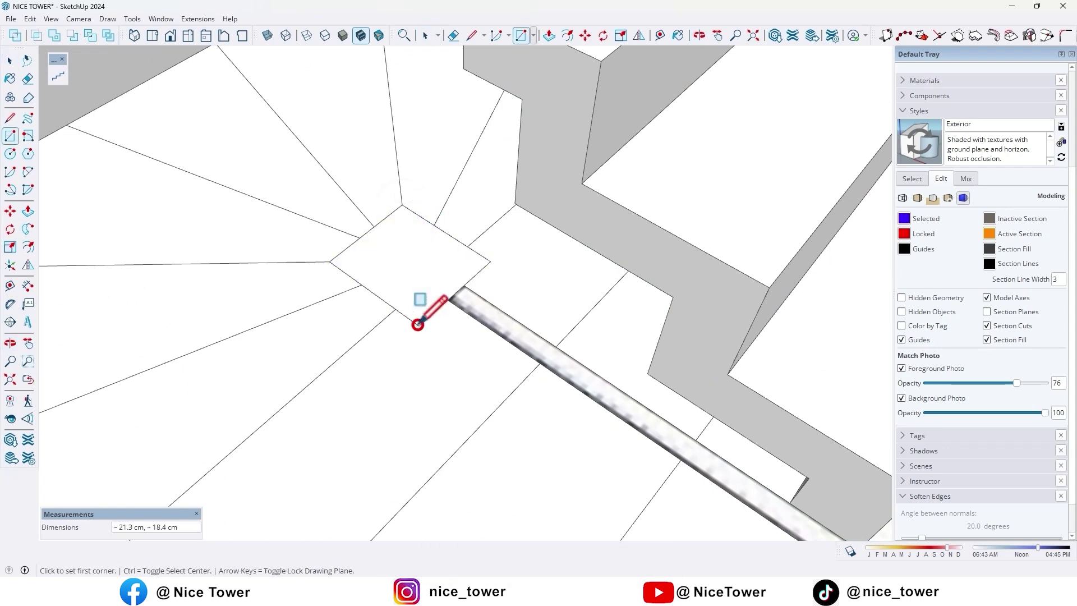
Extrude the column rectangle upward by 250 cm
{"action": "key", "text": "p"}
{"action": "left_click", "coordinate": [432, 299]}
{"action": "type", "text": "250"}
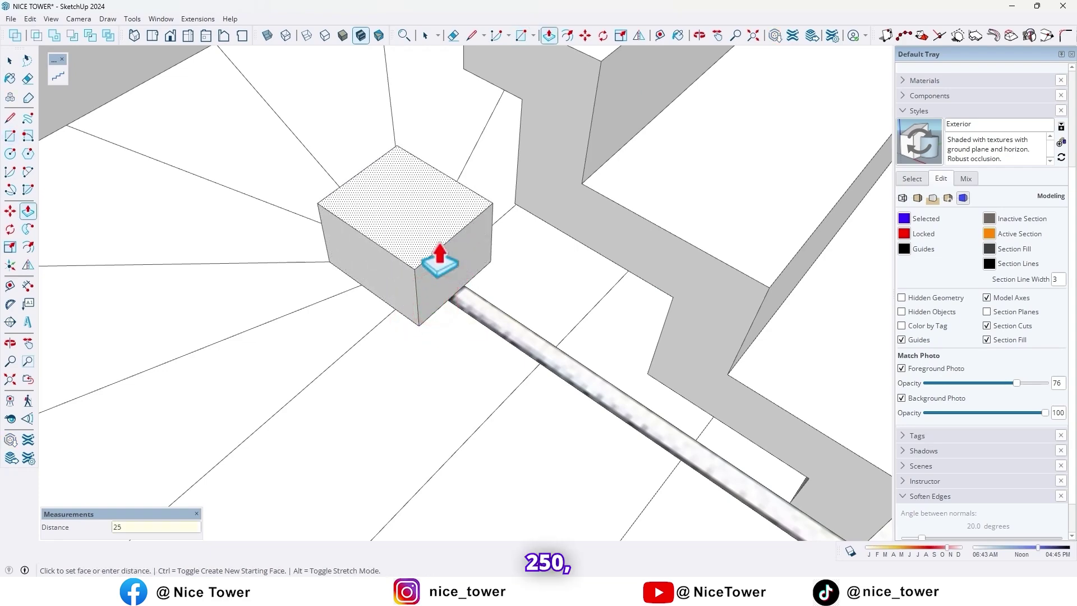
{"action": "key", "text": "Return"}
Select the whole stair column and make it a group
{"action": "middle_click_drag", "start_coordinate": [440, 259], "coordinate": [441, 287]}
{"action": "scroll", "coordinate": [441, 283], "scroll_direction": "down", "scroll_amount": 5}
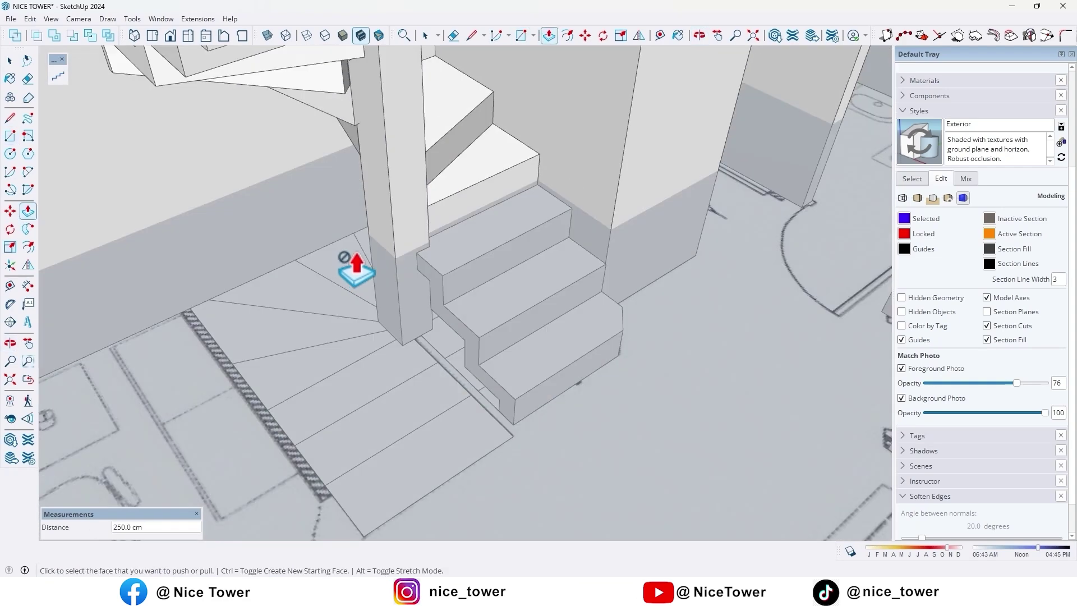
{"action": "key", "text": "space"}
{"action": "left_click", "coordinate": [385, 179]}
{"action": "middle_click_drag", "start_coordinate": [391, 189], "coordinate": [384, 377]}
{"action": "key", "text": "ctrl+g"}
{"action": "scroll", "coordinate": [408, 242], "scroll_direction": "down", "scroll_amount": 3}
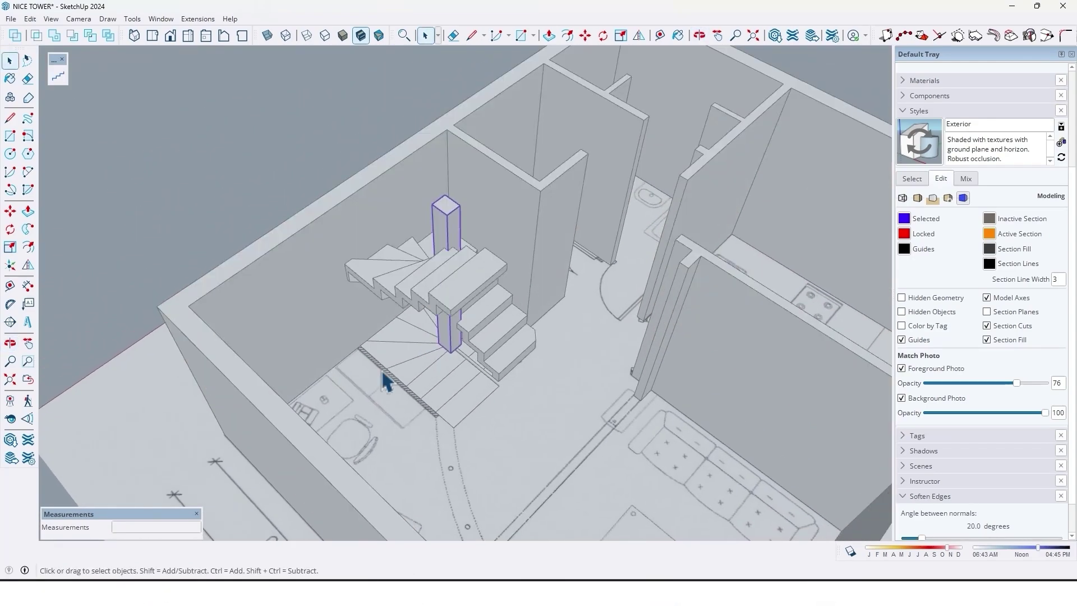
Draw a vertical rectangle along the hatched strip beside the treads, from the outer wall up to the upper stair flight
{"action": "scroll", "coordinate": [385, 377], "scroll_direction": "up", "scroll_amount": 5}
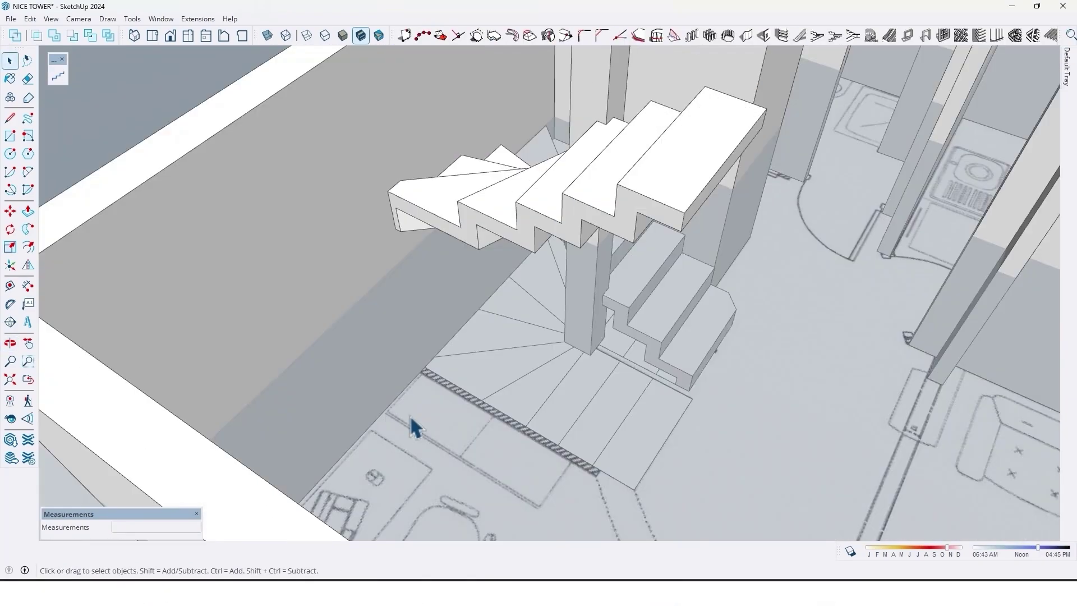
{"action": "scroll", "coordinate": [416, 392], "scroll_direction": "up", "scroll_amount": 2}
{"action": "middle_click_drag", "start_coordinate": [412, 386], "coordinate": [362, 365], "text": "shift"}
{"action": "scroll", "coordinate": [334, 349], "scroll_direction": "down", "scroll_amount": 2}
{"action": "scroll", "coordinate": [377, 363], "scroll_direction": "up", "scroll_amount": 3}
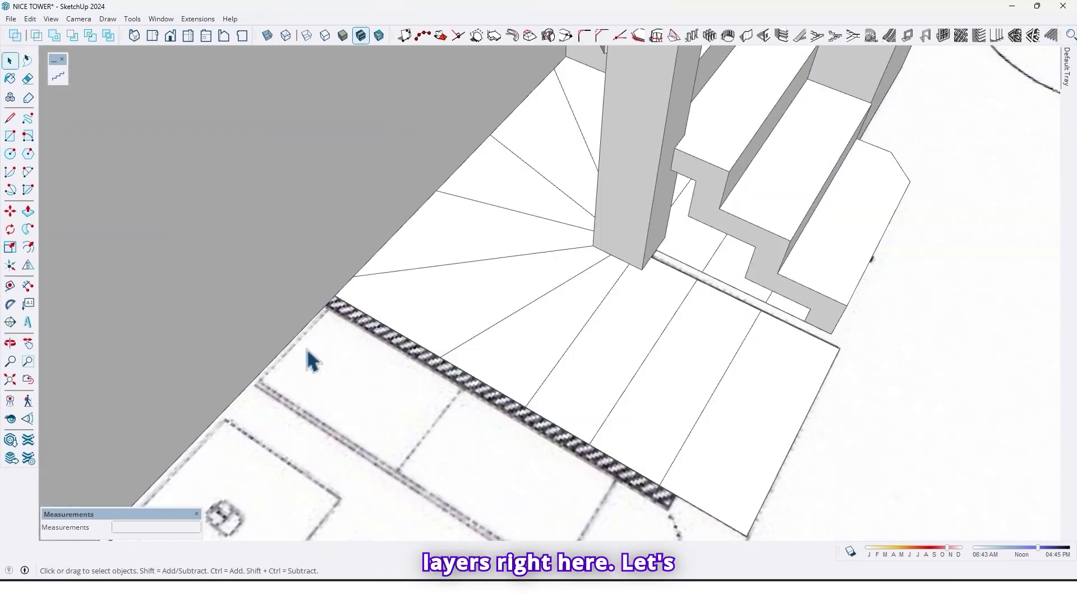
{"action": "scroll", "coordinate": [375, 374], "scroll_direction": "down", "scroll_amount": 1}
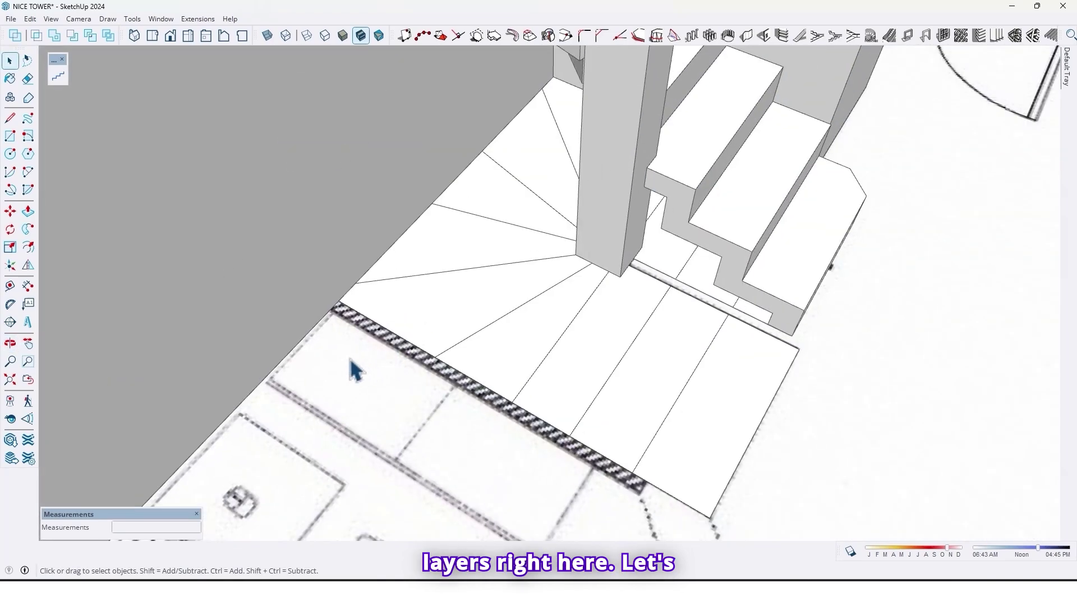
{"action": "key", "text": "r"}
{"action": "left_click", "coordinate": [331, 309]}
{"action": "middle_click_drag", "start_coordinate": [414, 283], "coordinate": [384, 337]}
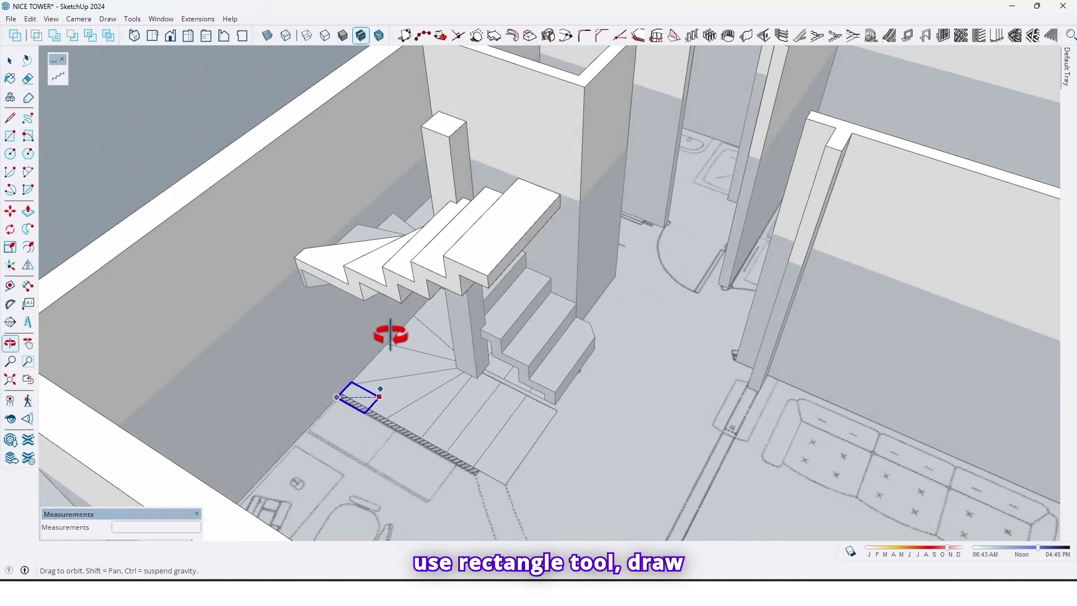
{"action": "left_click", "coordinate": [487, 275]}
{"action": "middle_click_drag", "start_coordinate": [487, 276], "coordinate": [454, 321]}
Scale the vertical rectangle's height up to the top edge of the adjacent outer wall
{"action": "key", "text": "shift+s"}
{"action": "key", "text": "space"}
{"action": "left_click", "coordinate": [386, 324]}
{"action": "key", "text": "s"}
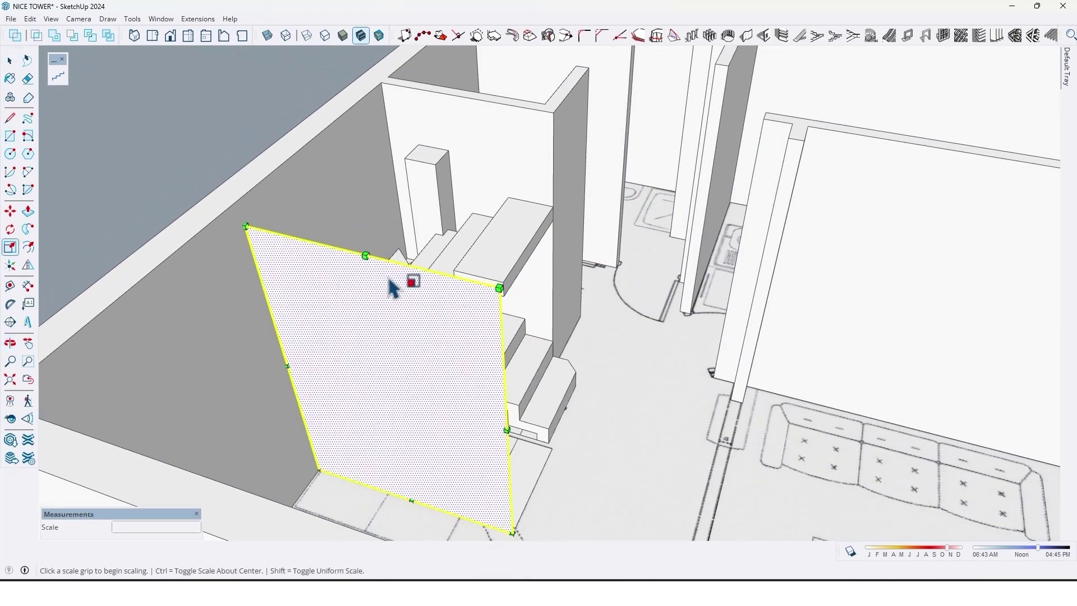
{"action": "left_click", "coordinate": [366, 256]}
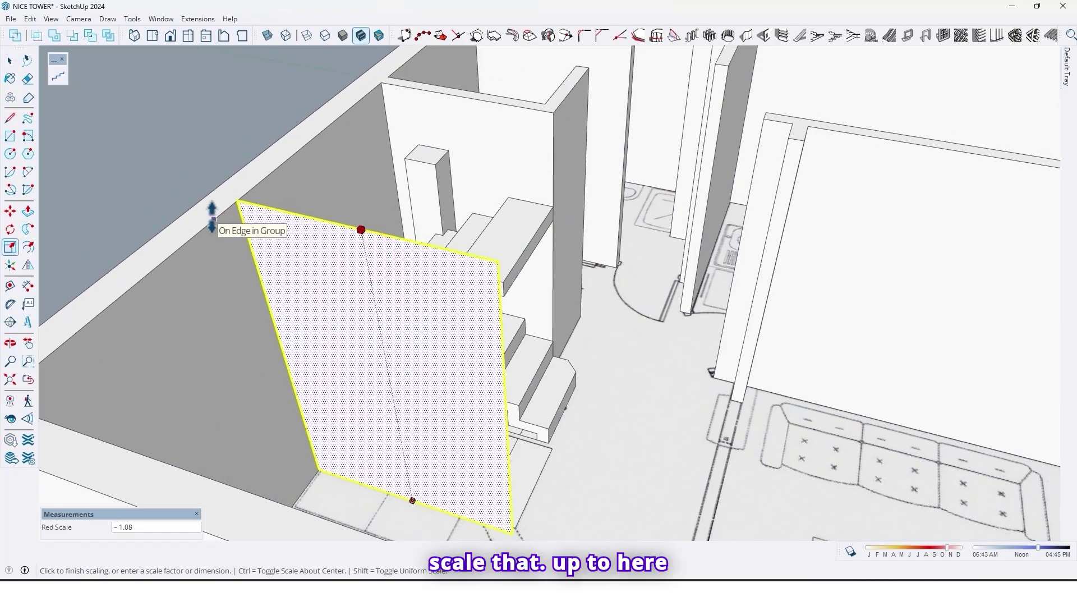
{"action": "left_click", "coordinate": [213, 220]}
{"action": "middle_click_drag", "start_coordinate": [463, 357], "coordinate": [387, 295]}
{"action": "key", "text": "space"}
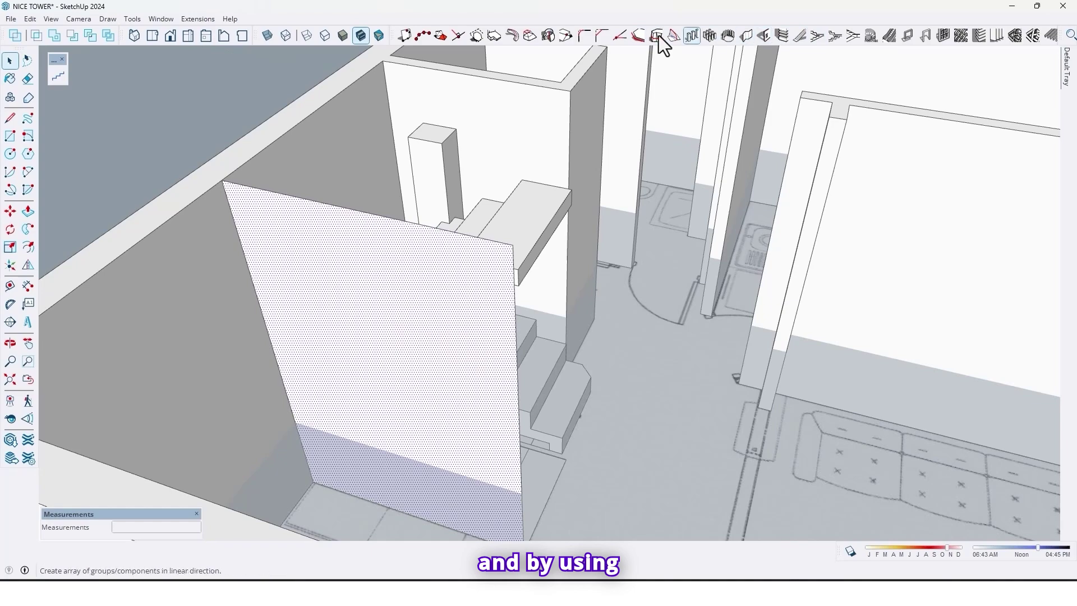
Create 1001bit vertical louvres on the selected face with 15 cm depth, 4 cm thickness, 10 cm spacing and front location
{"action": "left_click_drag", "start_coordinate": [390, 35], "coordinate": [161, 118]}
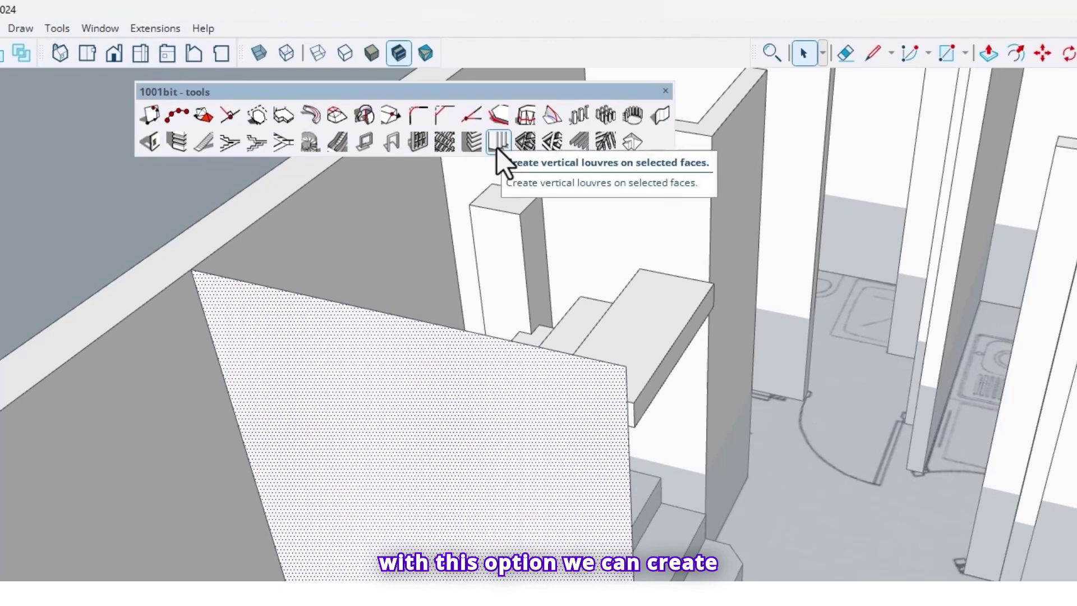
{"action": "left_click", "coordinate": [496, 143]}
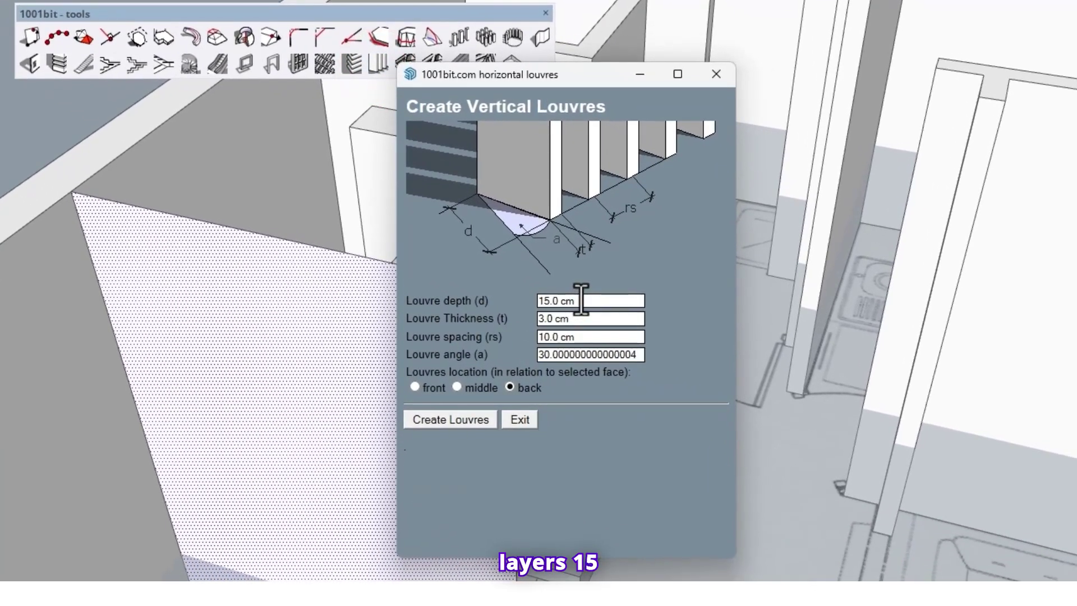
{"action": "left_click", "coordinate": [582, 301]}
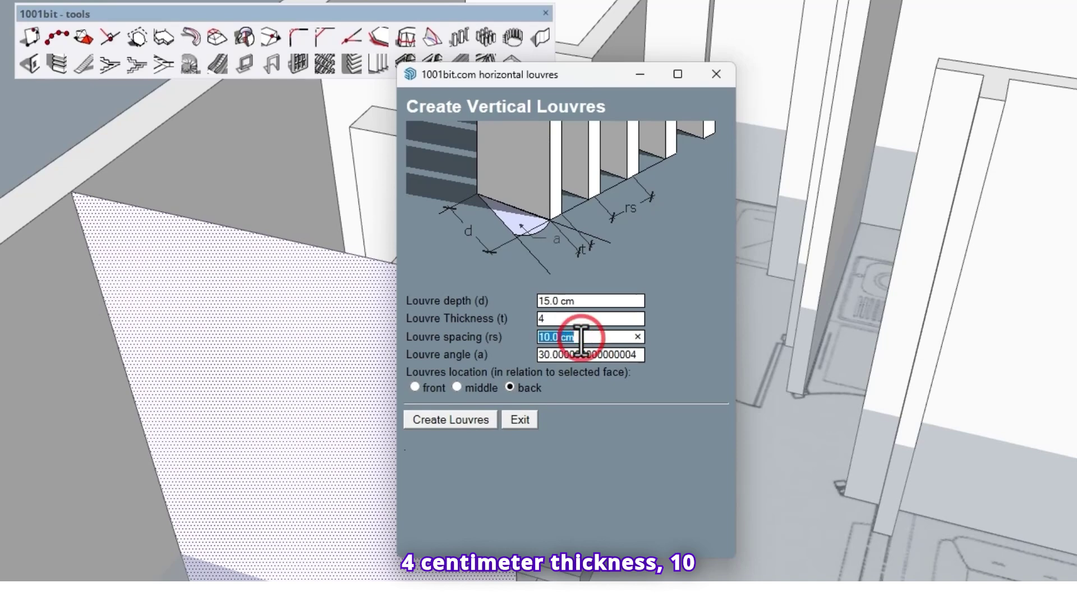
{"action": "left_click", "coordinate": [573, 362]}
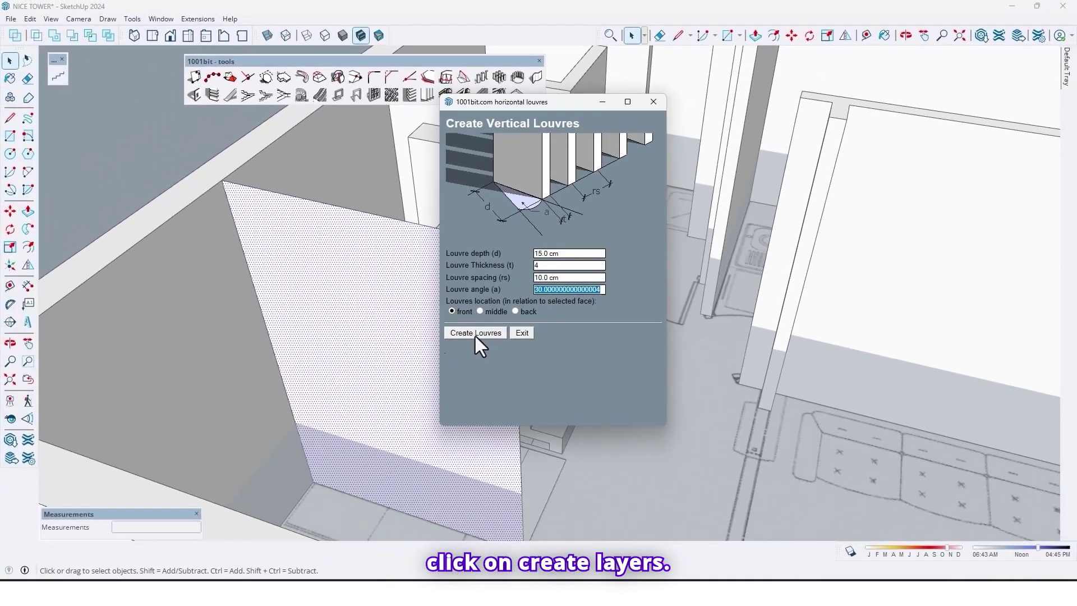
{"action": "left_click", "coordinate": [457, 422]}
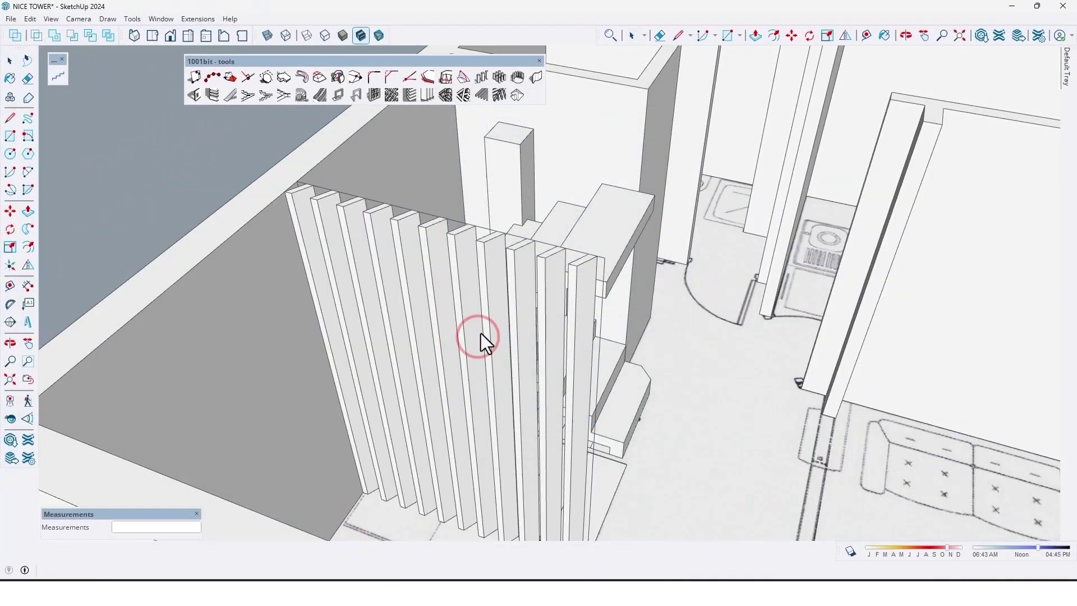
Examine the finished louvre screen, winder staircase, column and interior walls from several sides
{"action": "middle_click_drag", "start_coordinate": [480, 333], "coordinate": [574, 392]}
{"action": "scroll", "coordinate": [573, 391], "scroll_direction": "up", "scroll_amount": 3}
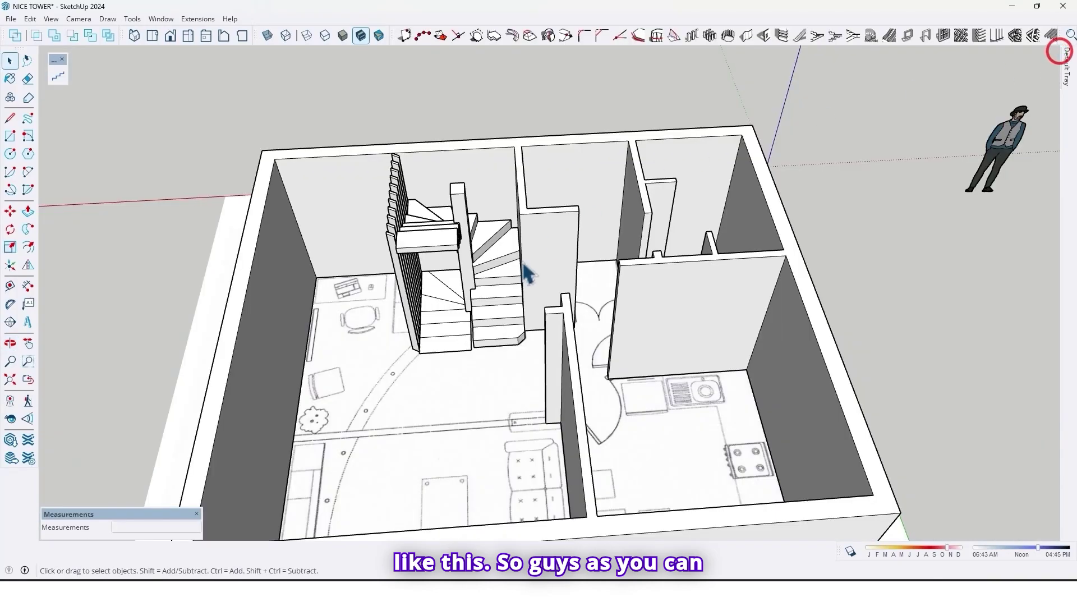
{"action": "scroll", "coordinate": [522, 272], "scroll_direction": "up", "scroll_amount": 5}
{"action": "middle_click_drag", "start_coordinate": [447, 300], "coordinate": [542, 276]}
{"action": "scroll", "coordinate": [507, 290], "scroll_direction": "down", "scroll_amount": 5}
{"action": "scroll", "coordinate": [507, 268], "scroll_direction": "up", "scroll_amount": 3}
{"action": "middle_click_drag", "start_coordinate": [370, 279], "coordinate": [23, 282]}
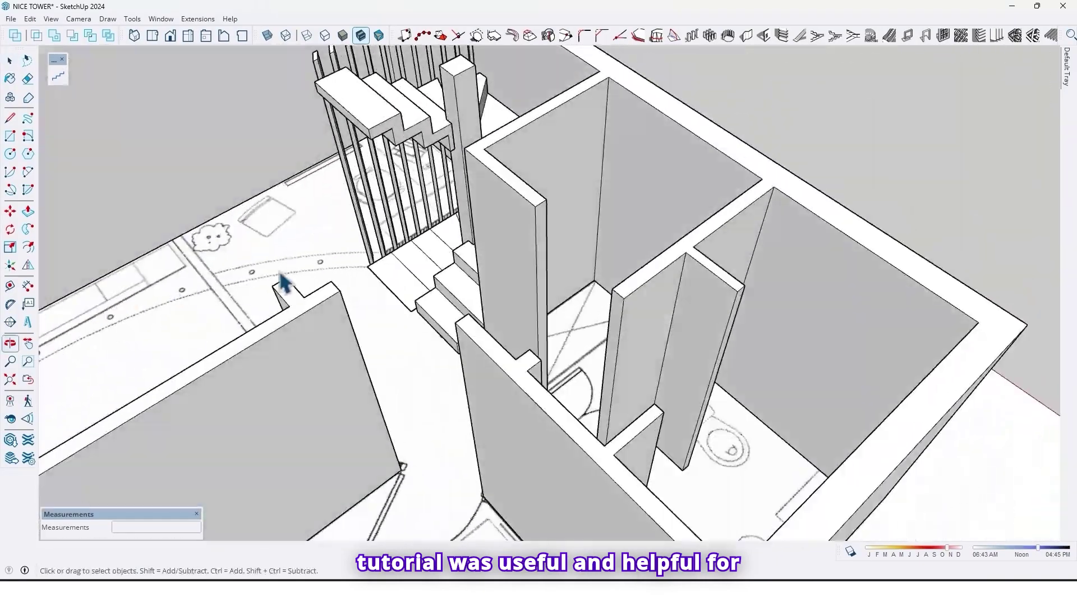
{"action": "middle_click_drag", "start_coordinate": [284, 284], "coordinate": [482, 203]}
{"action": "middle_click_drag", "start_coordinate": [320, 209], "coordinate": [466, 259]}
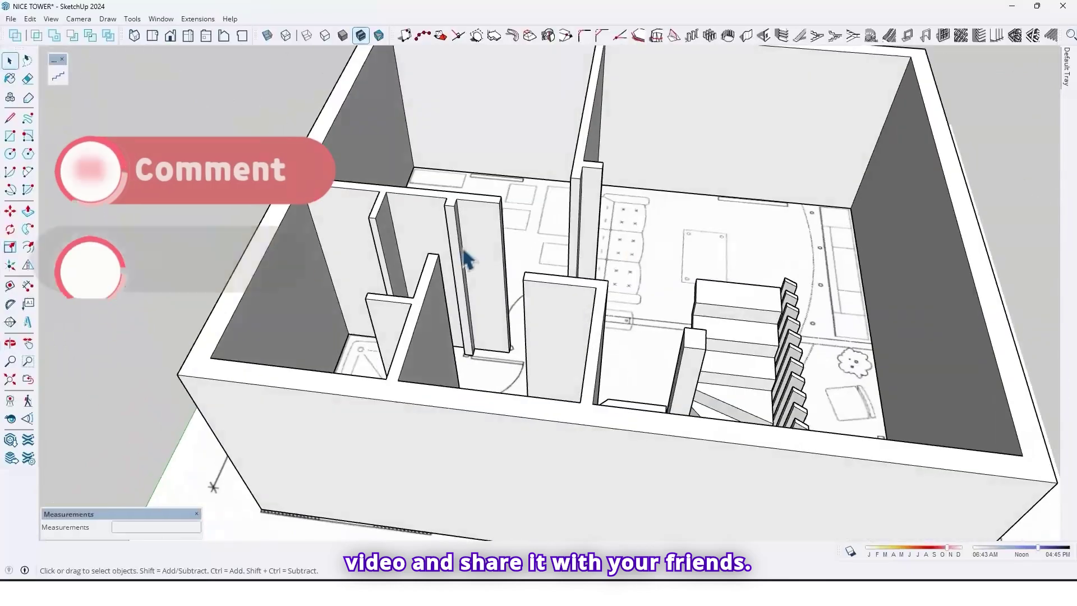